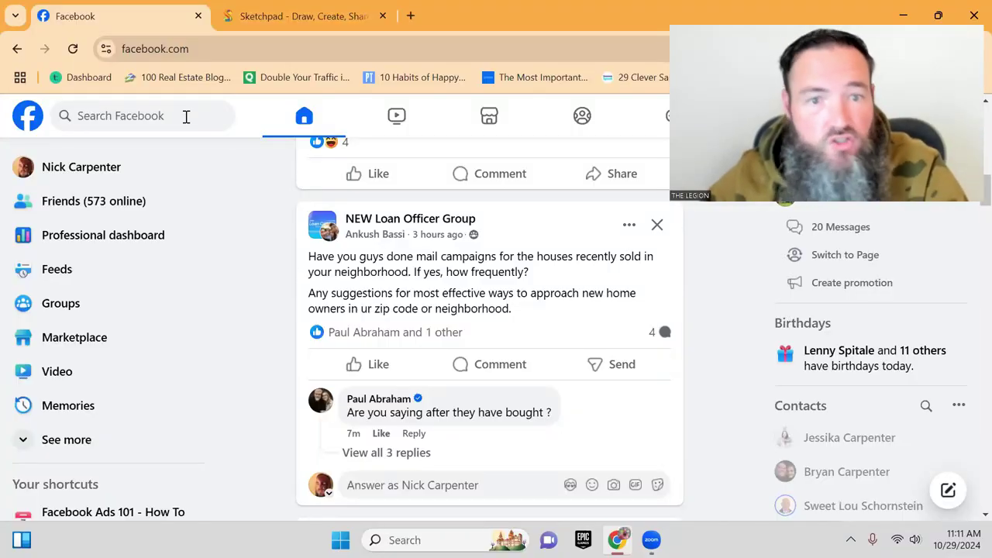
pyautogui.click(404, 217)
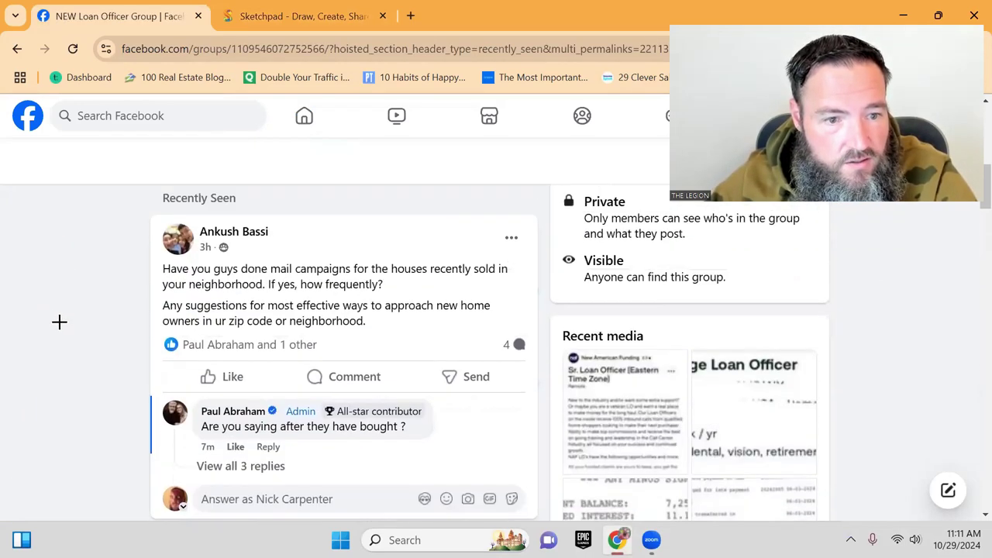
pyautogui.scroll(-1, 59, 322)
pyautogui.scroll(-3, 60, 318)
pyautogui.scroll(-2, 60, 319)
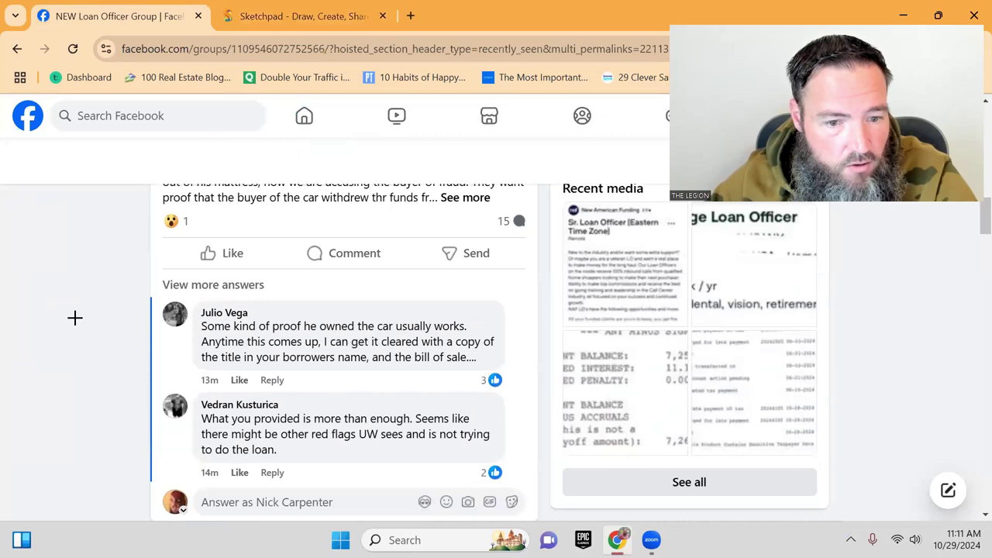
pyautogui.scroll(-1, 75, 318)
pyautogui.scroll(-2, 74, 318)
pyautogui.scroll(1, 75, 318)
pyautogui.scroll(-1, 76, 318)
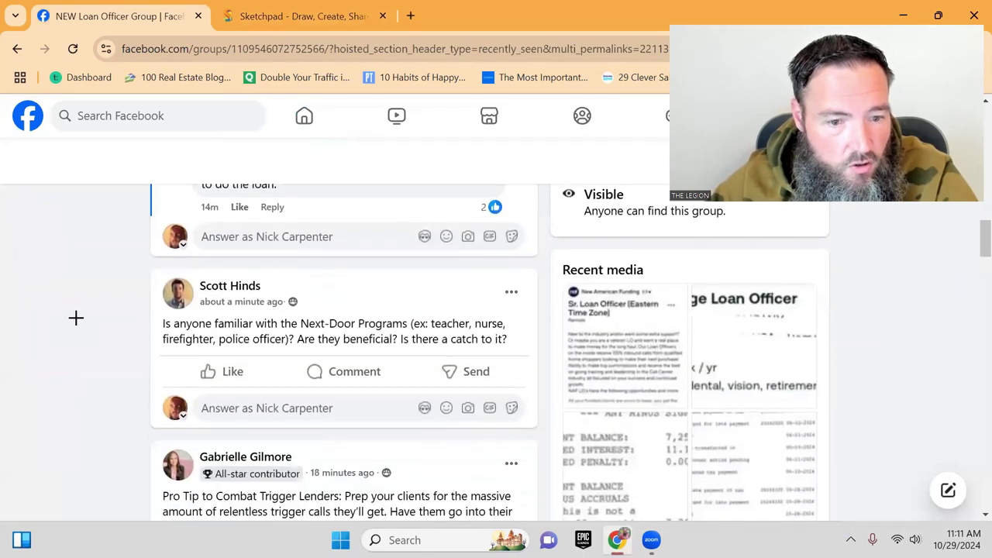
pyautogui.click(214, 285)
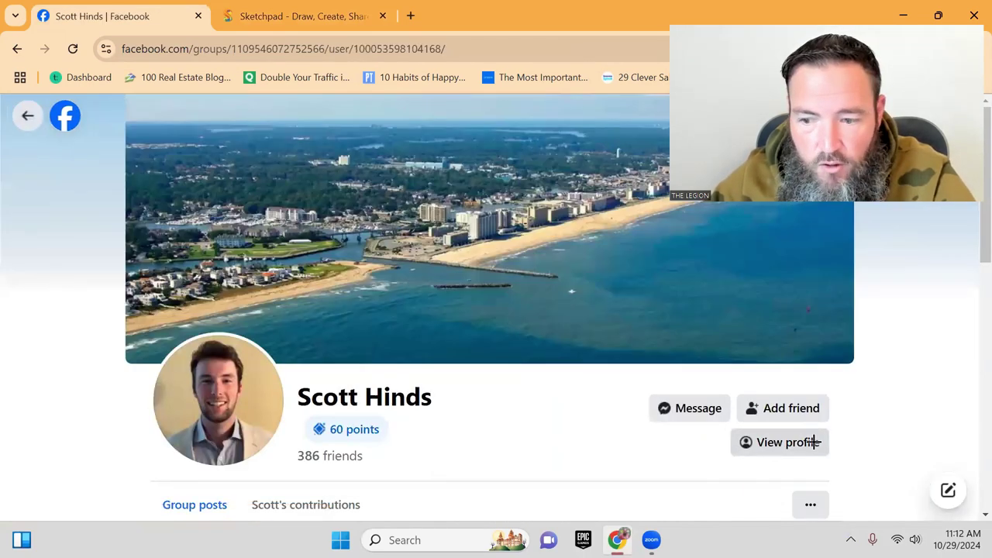
pyautogui.click(814, 442)
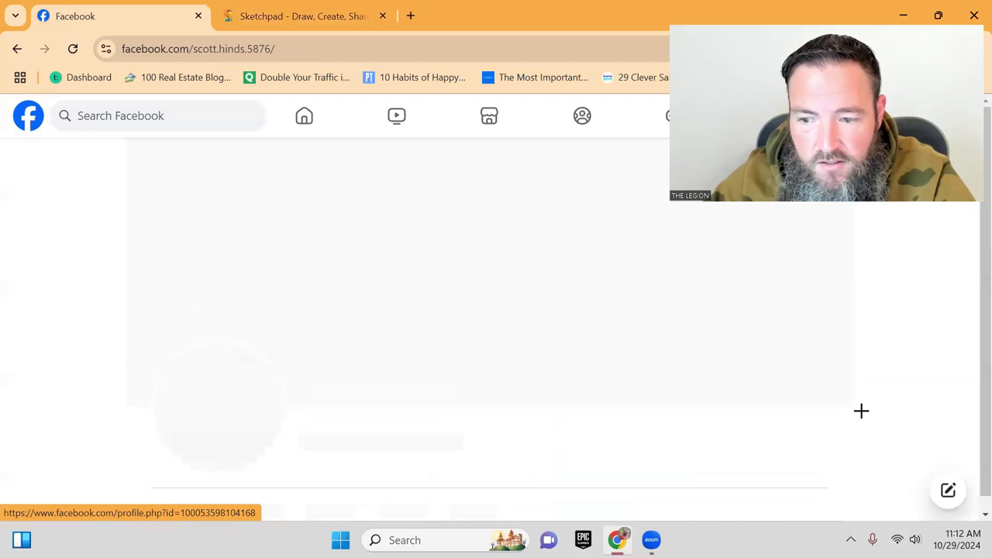
pyautogui.scroll(-2, 104, 319)
pyautogui.scroll(-2, 97, 310)
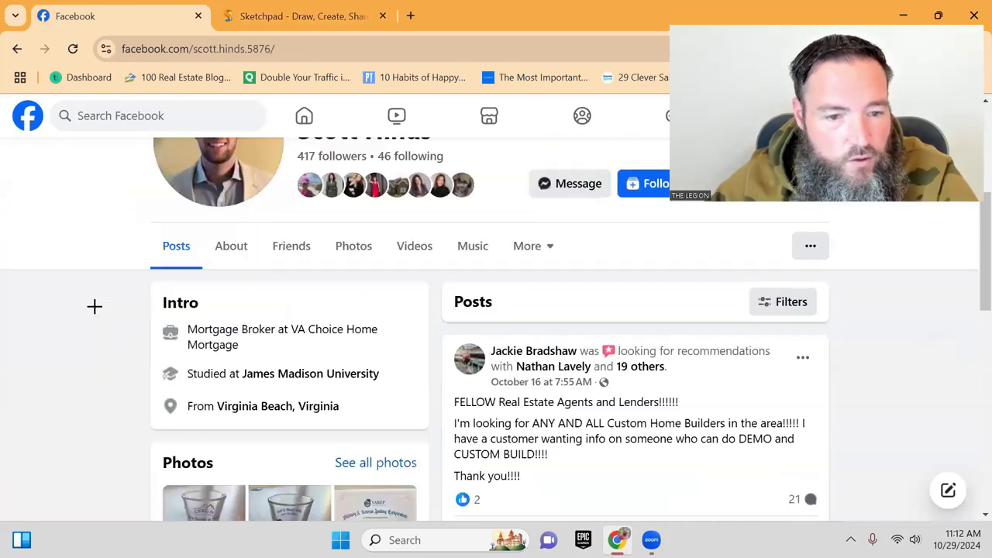
pyautogui.scroll(2, 96, 305)
pyautogui.scroll(3, 98, 303)
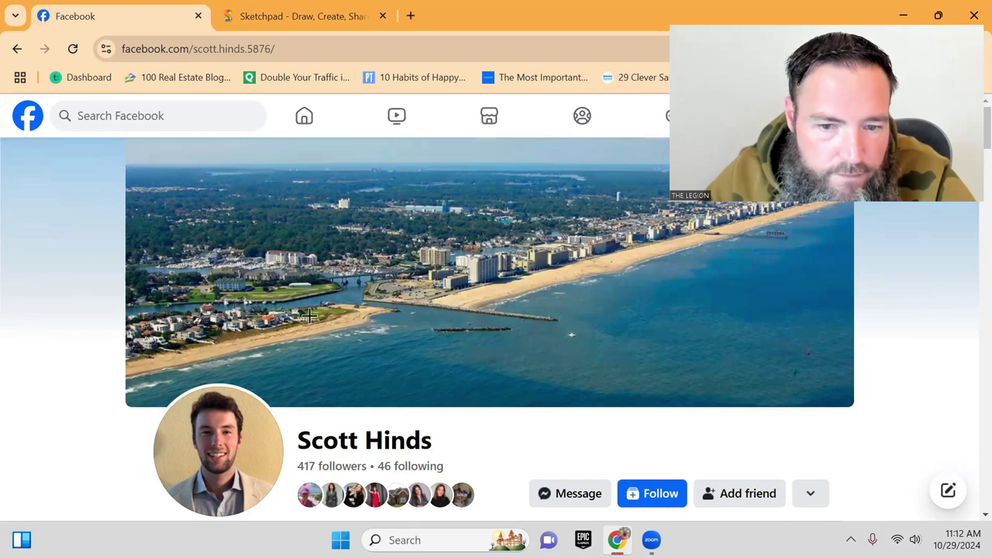
pyautogui.click(381, 259)
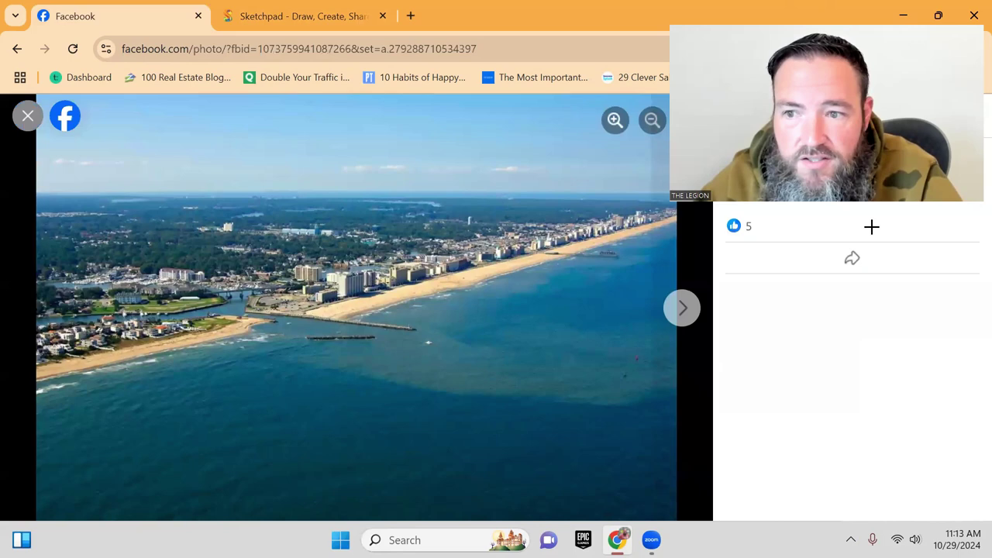
pyautogui.moveTo(819, 20); pyautogui.dragTo(812, 20)
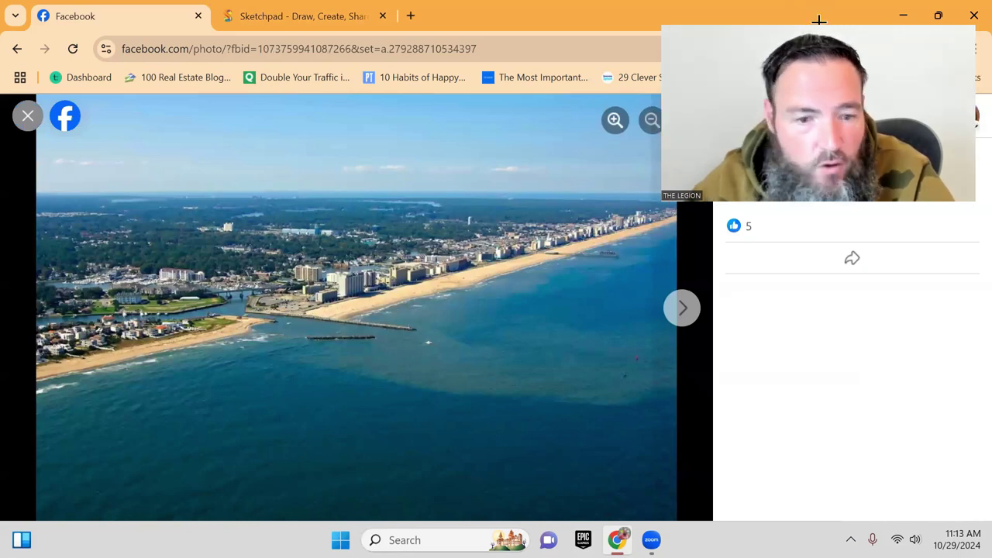
pyautogui.click(26, 115)
pyautogui.scroll(-2, 104, 348)
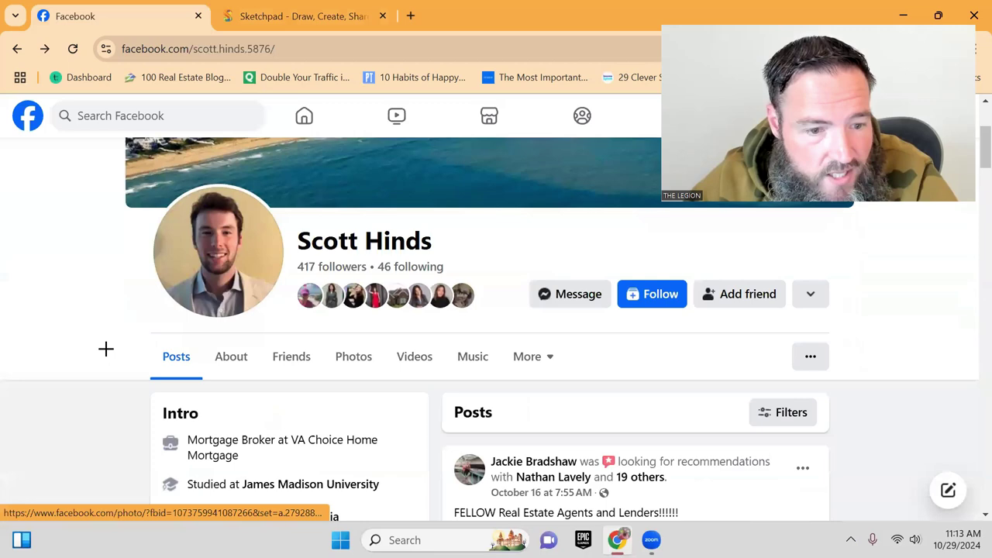
pyautogui.scroll(-2, 104, 349)
pyautogui.scroll(5, 103, 348)
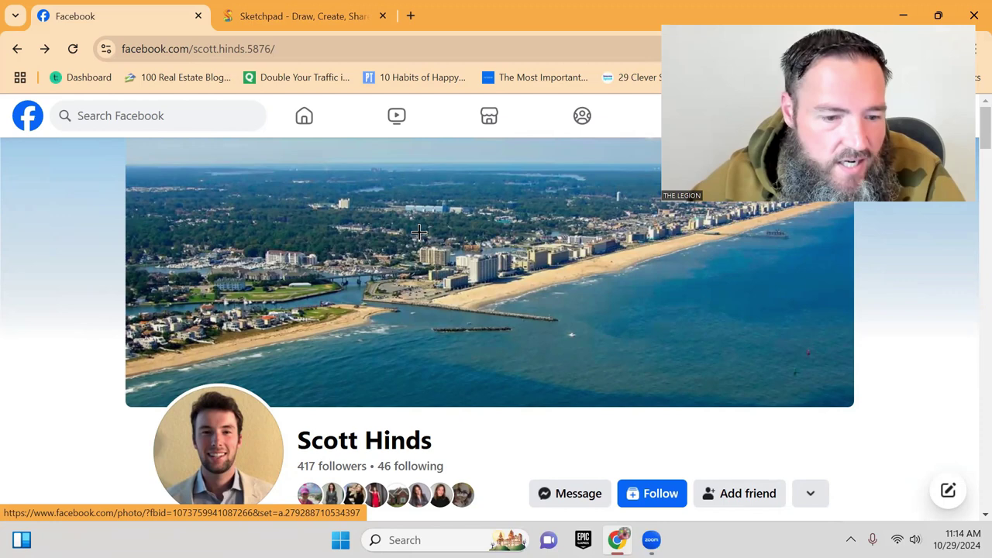
pyautogui.scroll(-1, 93, 237)
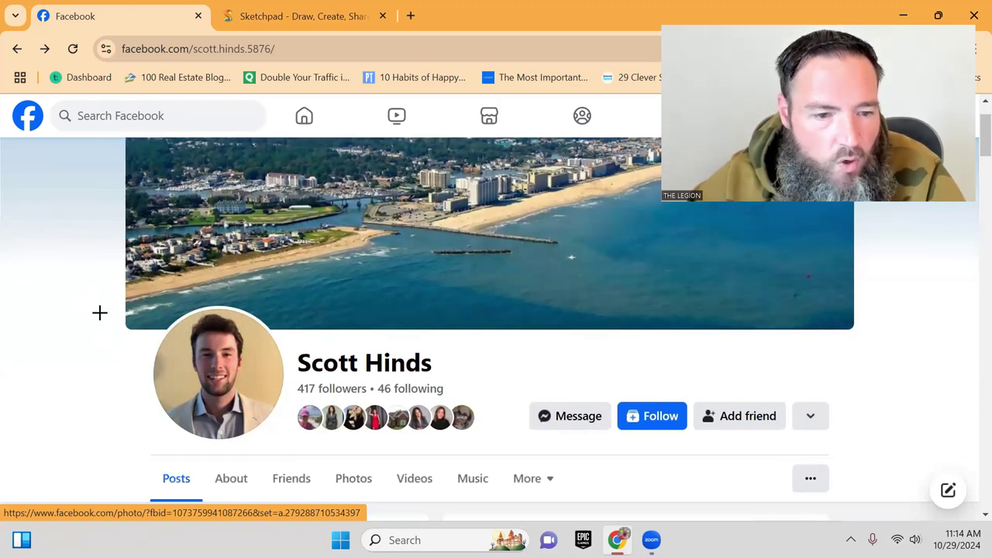
pyautogui.scroll(-1, 95, 308)
pyautogui.click(205, 301)
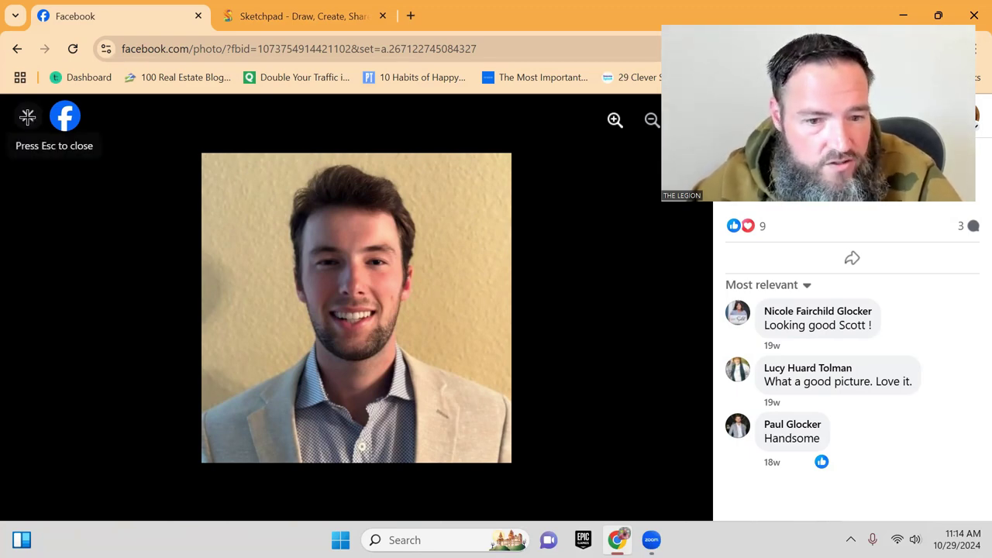
pyautogui.click(28, 116)
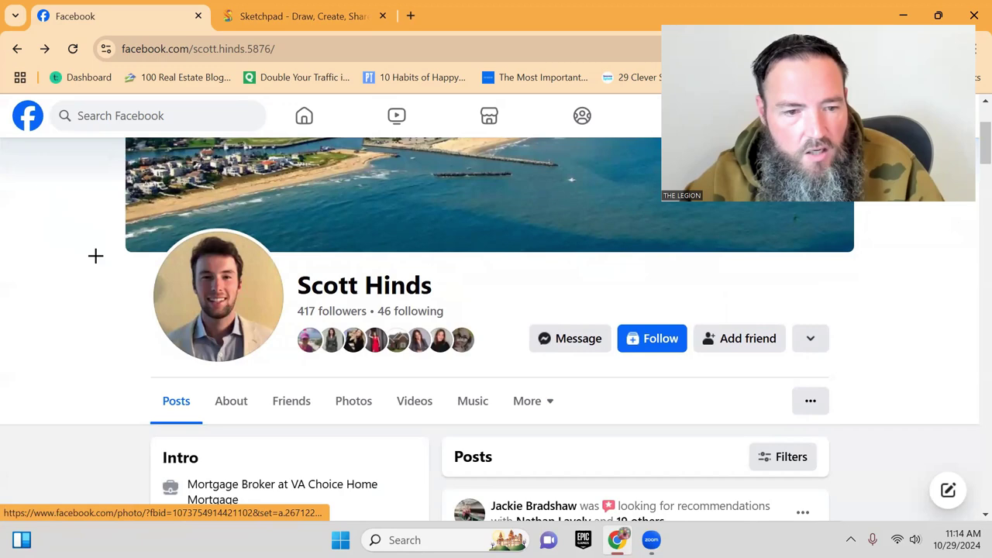
pyautogui.scroll(1, 101, 264)
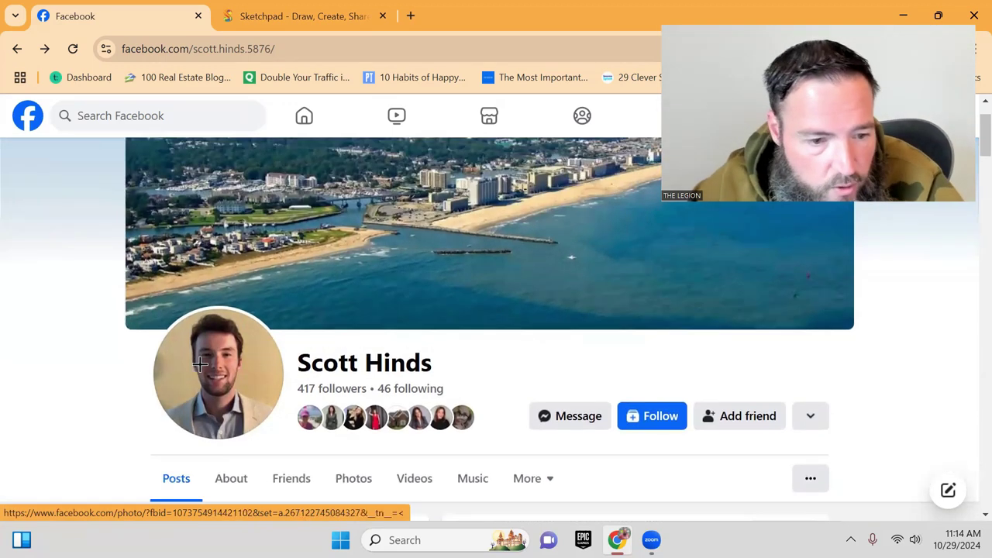
pyautogui.click(200, 364)
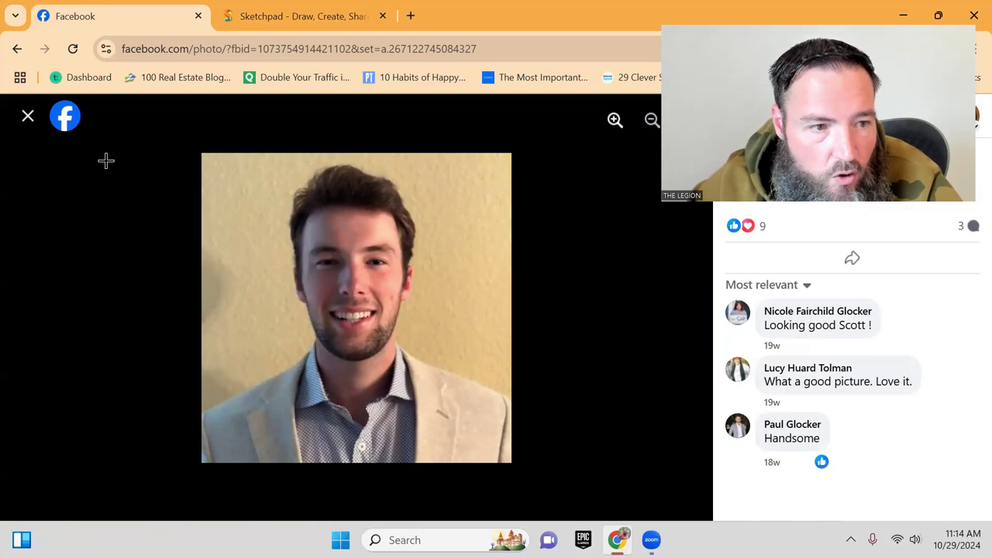
pyautogui.click(28, 117)
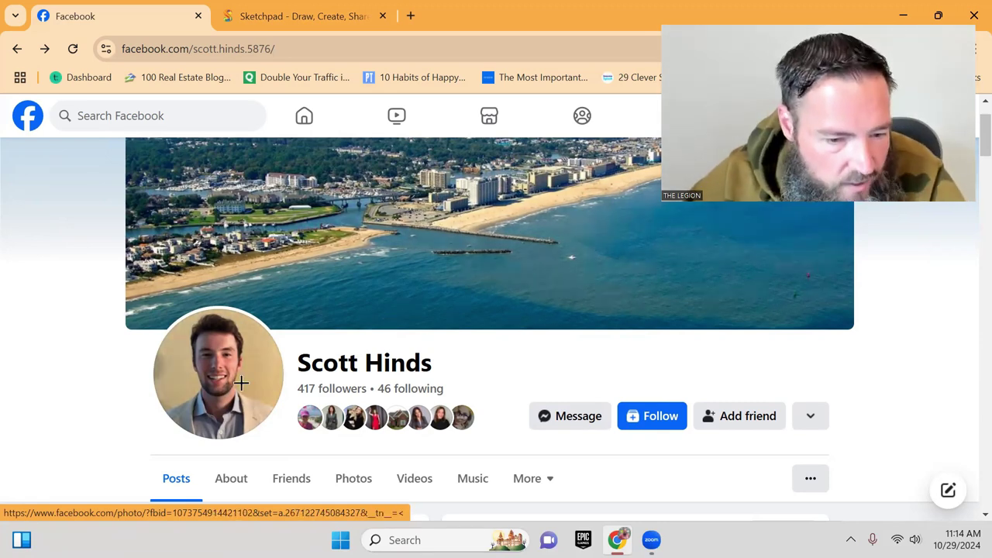
pyautogui.click(254, 406)
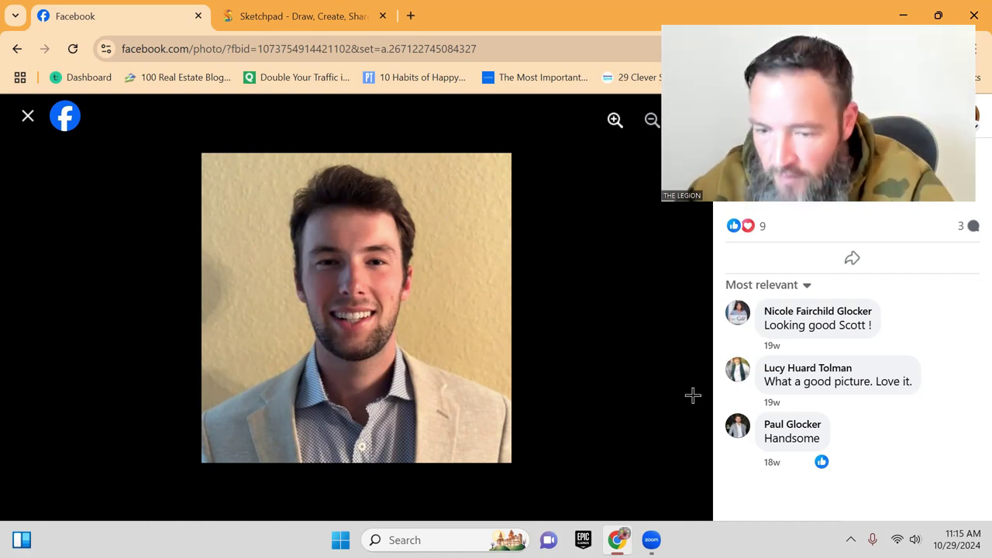
pyautogui.moveTo(792, 431)
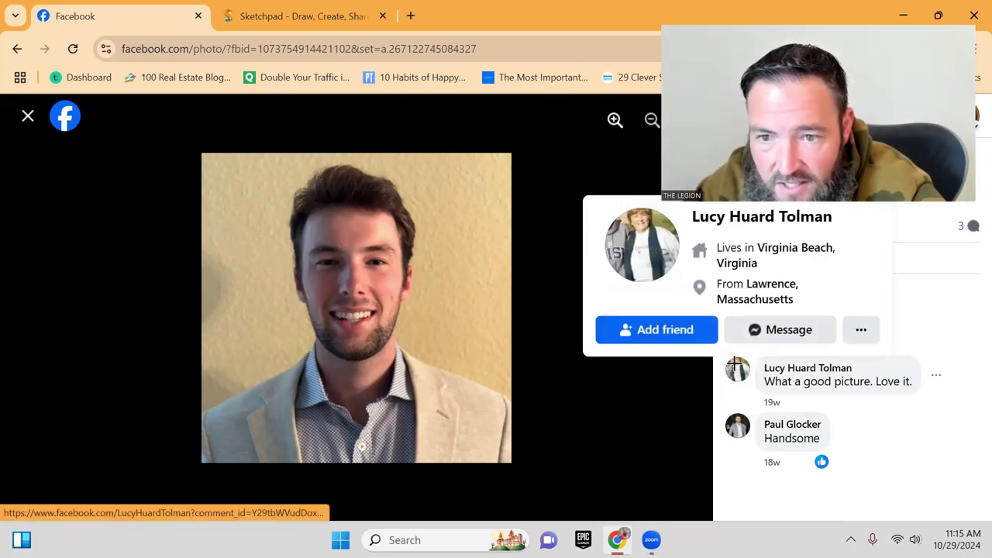
pyautogui.moveTo(897, 436)
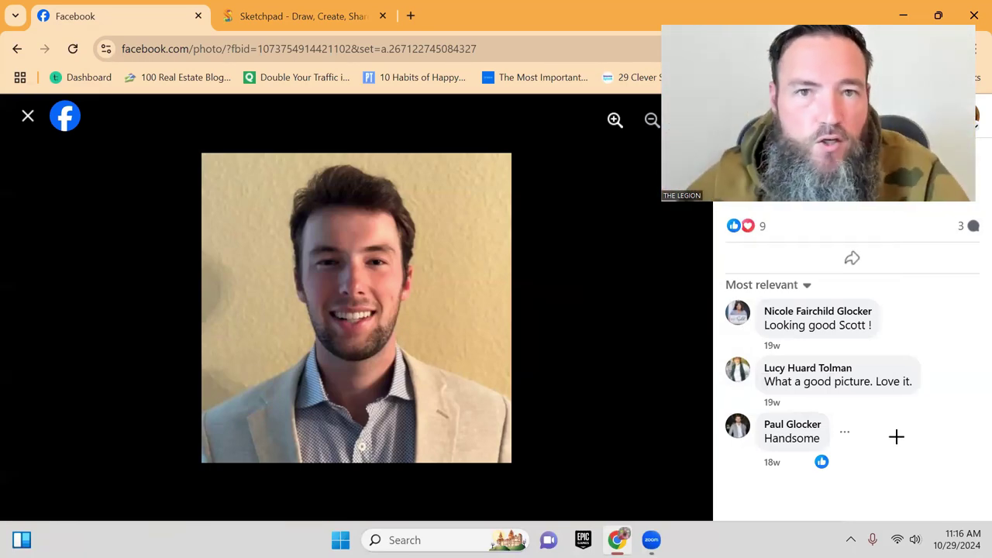
pyautogui.click(28, 116)
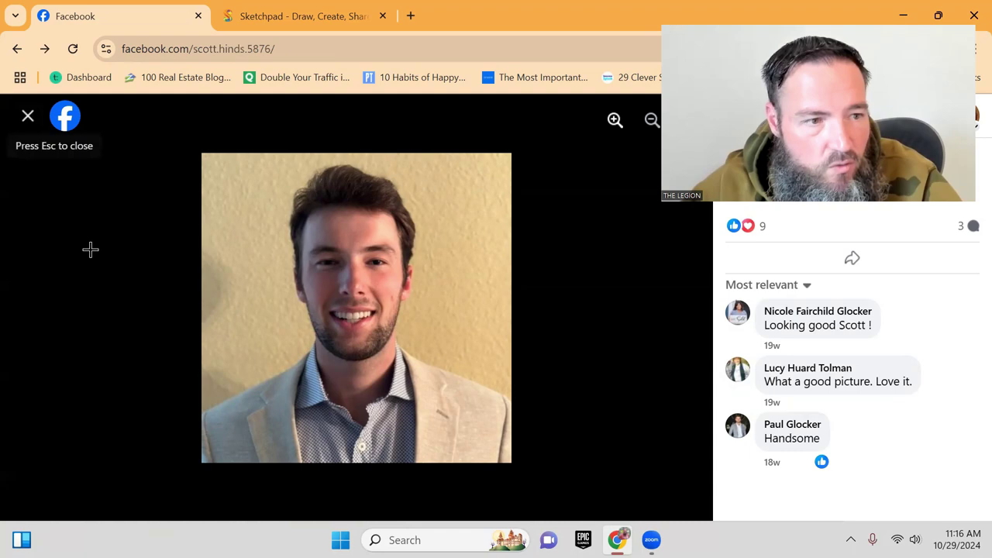
pyautogui.scroll(-3, 104, 319)
pyautogui.scroll(2, 90, 308)
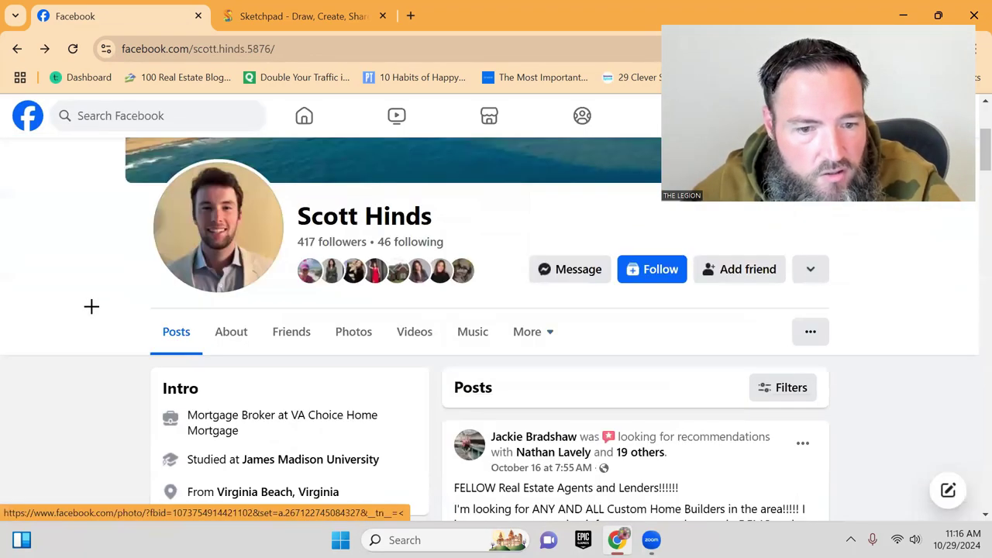
pyautogui.scroll(2, 91, 306)
pyautogui.scroll(1, 86, 297)
pyautogui.scroll(-1, 86, 297)
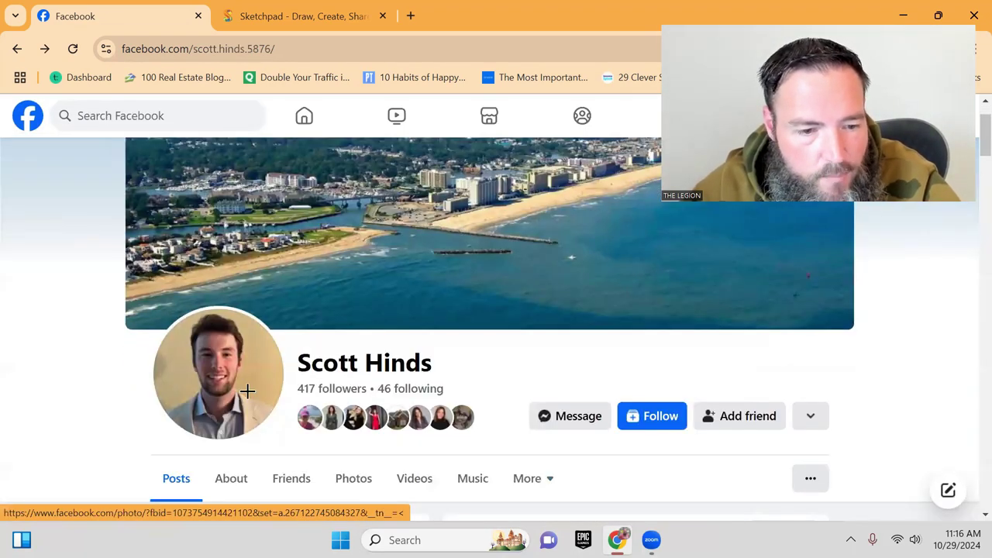
pyautogui.scroll(-3, 93, 336)
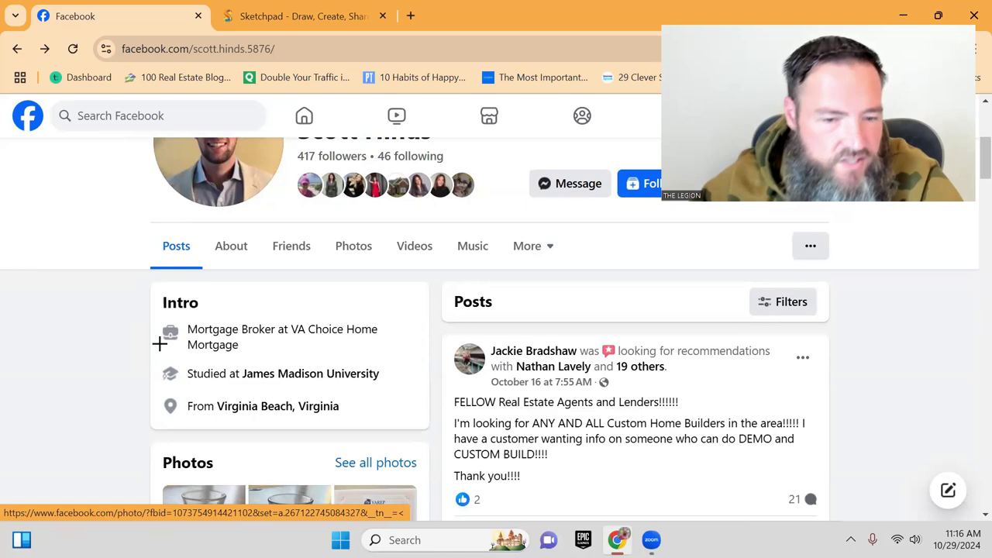
pyautogui.scroll(1, 77, 304)
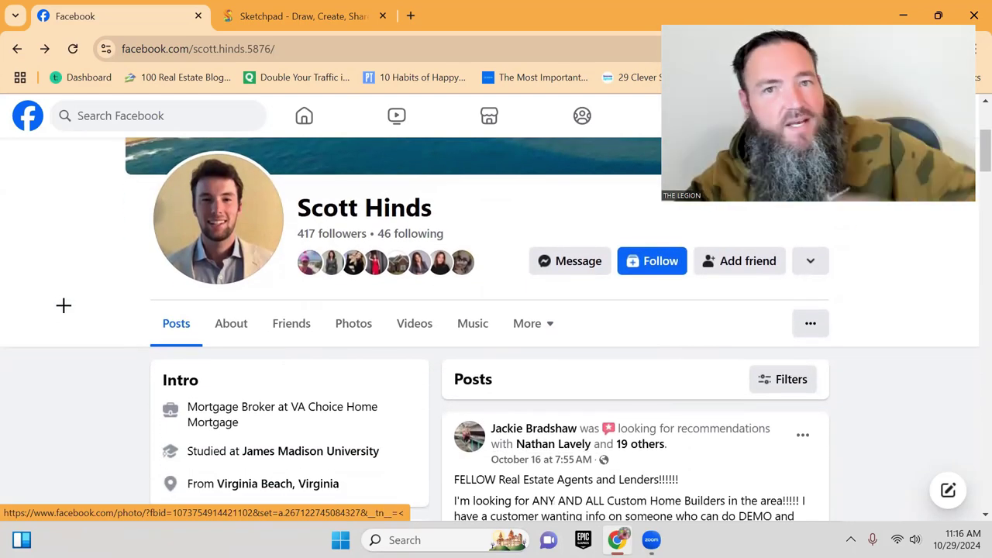
pyautogui.scroll(-1, 62, 305)
pyautogui.scroll(-1, 65, 304)
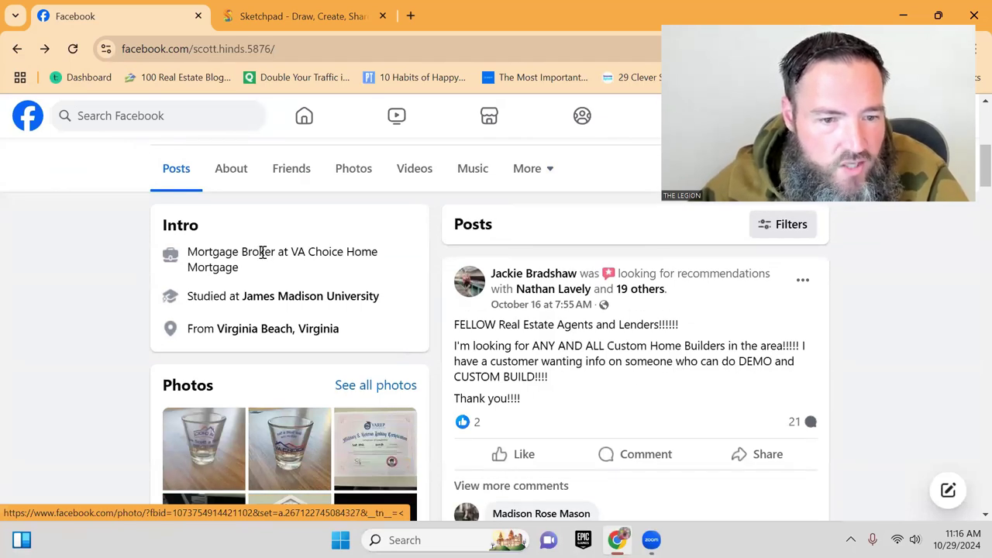
pyautogui.moveTo(292, 249); pyautogui.dragTo(293, 261)
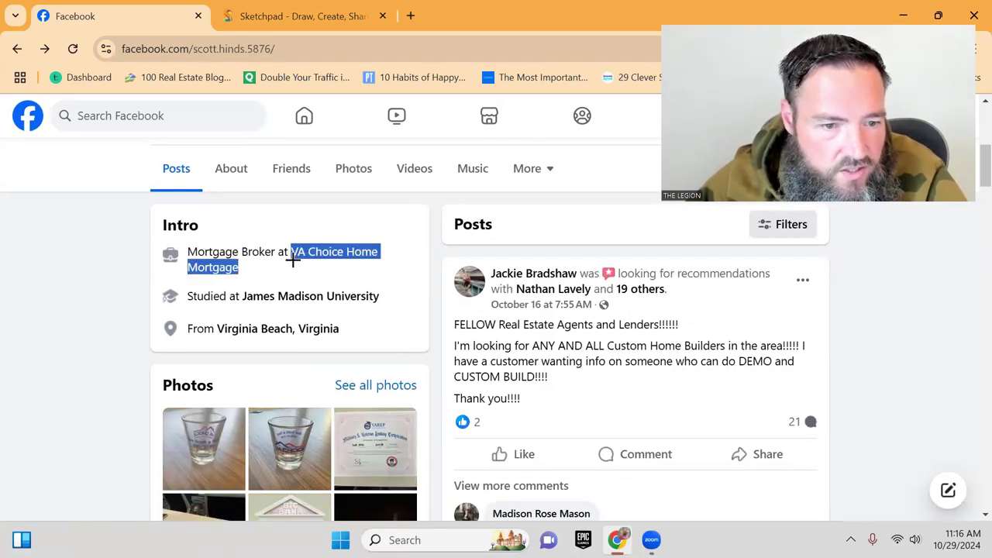
pyautogui.click(319, 254)
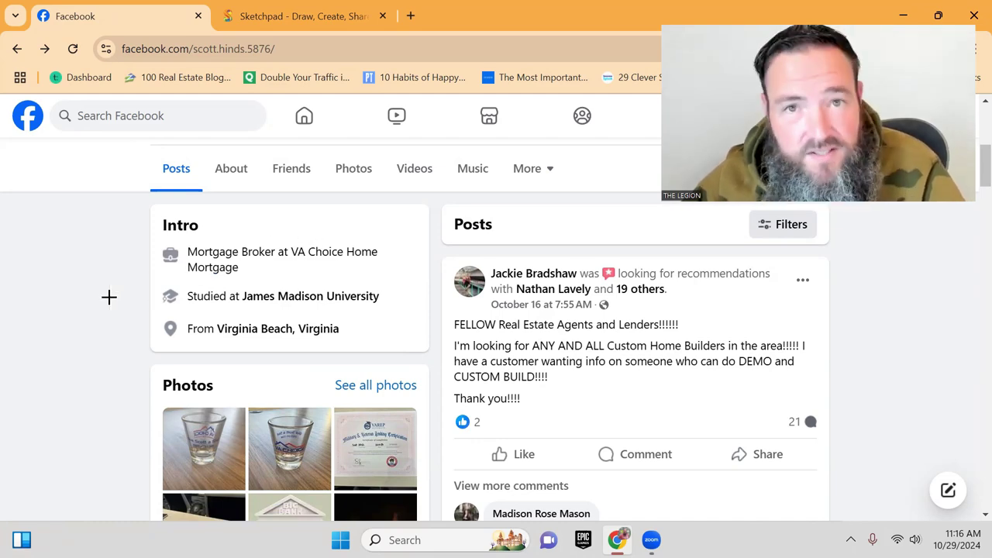
pyautogui.scroll(-1, 109, 297)
pyautogui.scroll(1, 107, 297)
pyautogui.scroll(2, 107, 297)
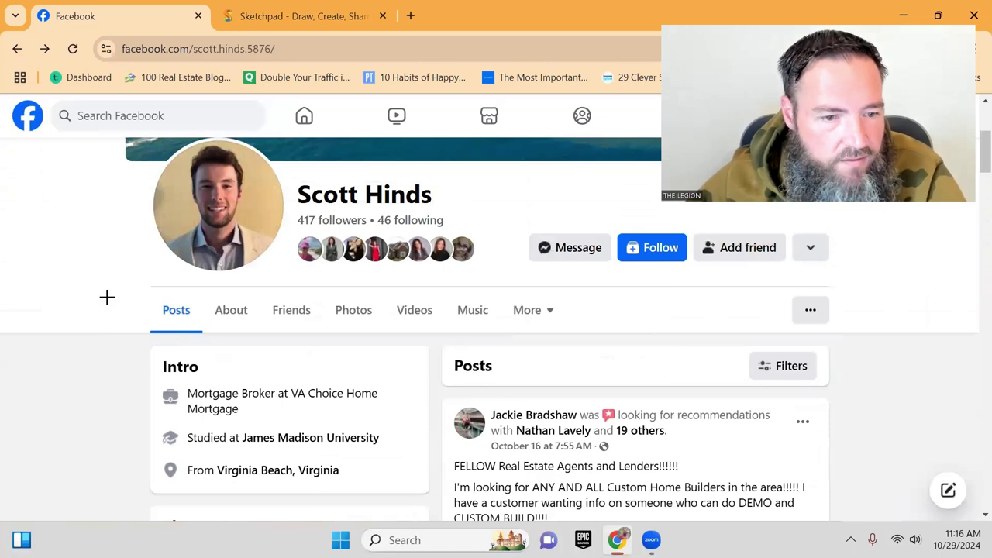
pyautogui.scroll(-1, 106, 299)
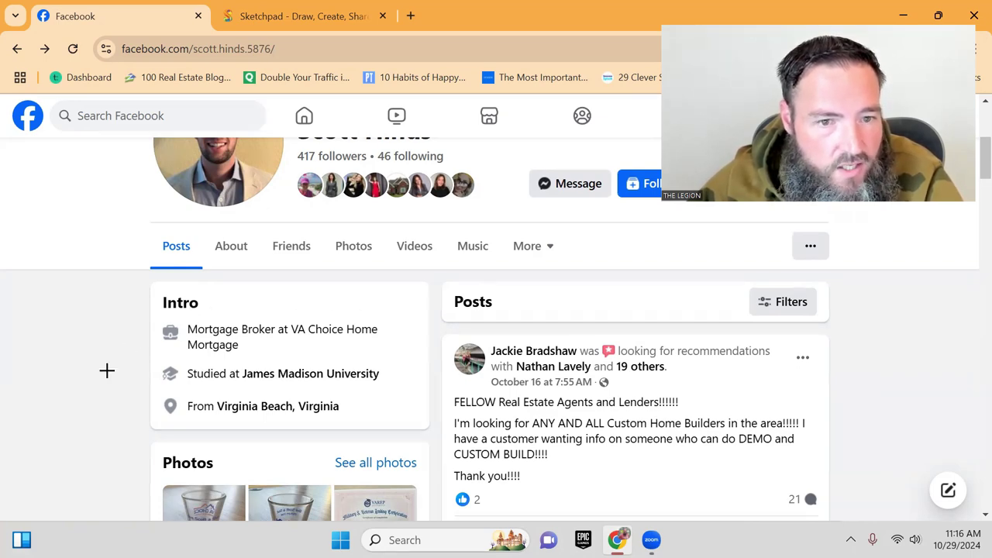
pyautogui.scroll(1, 107, 371)
pyautogui.scroll(1, 107, 370)
pyautogui.scroll(-2, 107, 371)
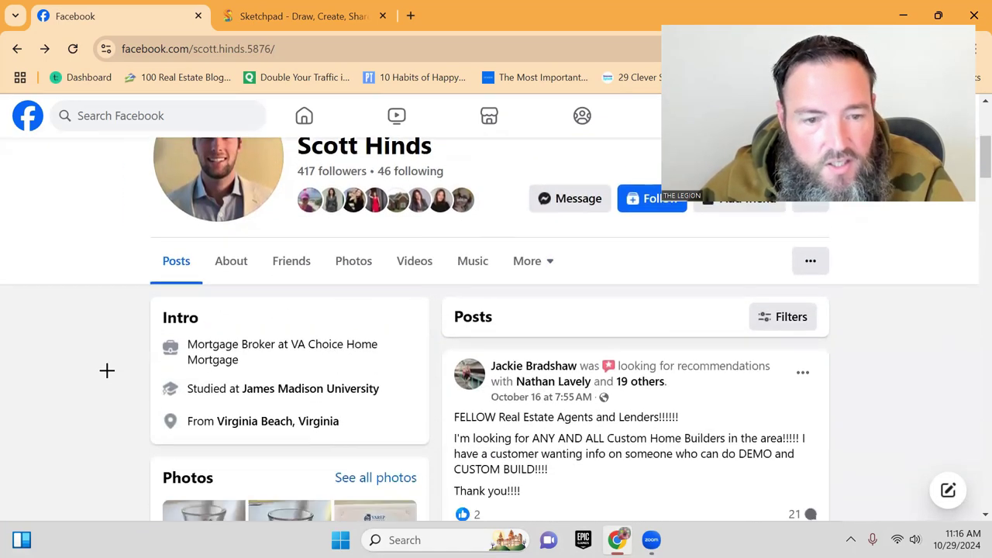
pyautogui.scroll(1, 107, 370)
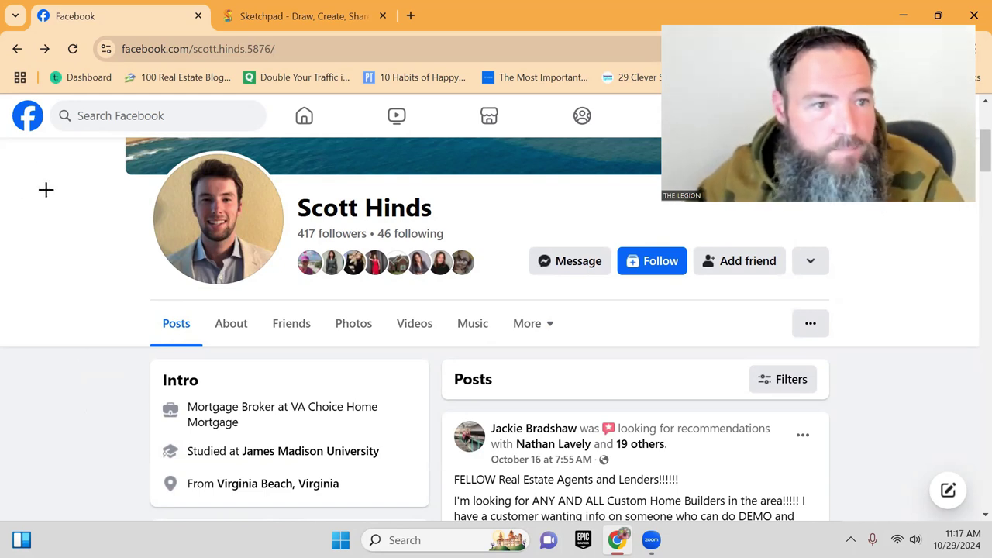
# Load facebook.com in a new tab and go to your own profile page
pyautogui.click(412, 17)
pyautogui.write('facebook.com')
pyautogui.press('Return')
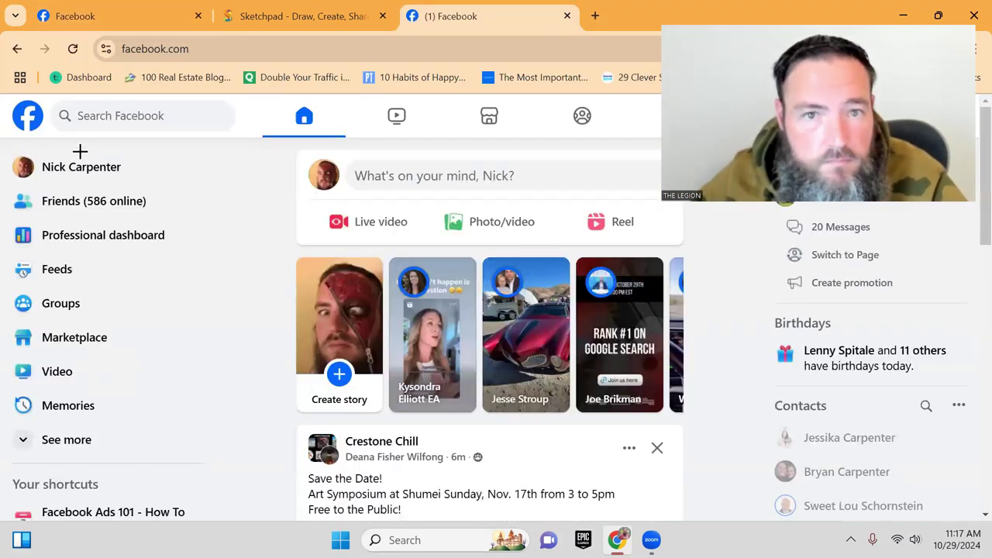
pyautogui.click(82, 166)
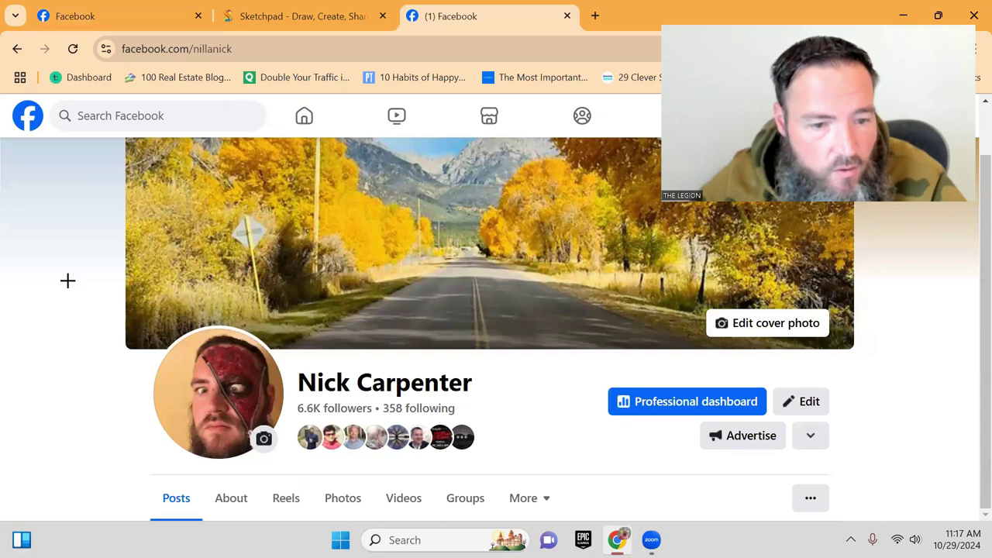
pyautogui.scroll(-3, 66, 280)
pyautogui.scroll(-2, 66, 279)
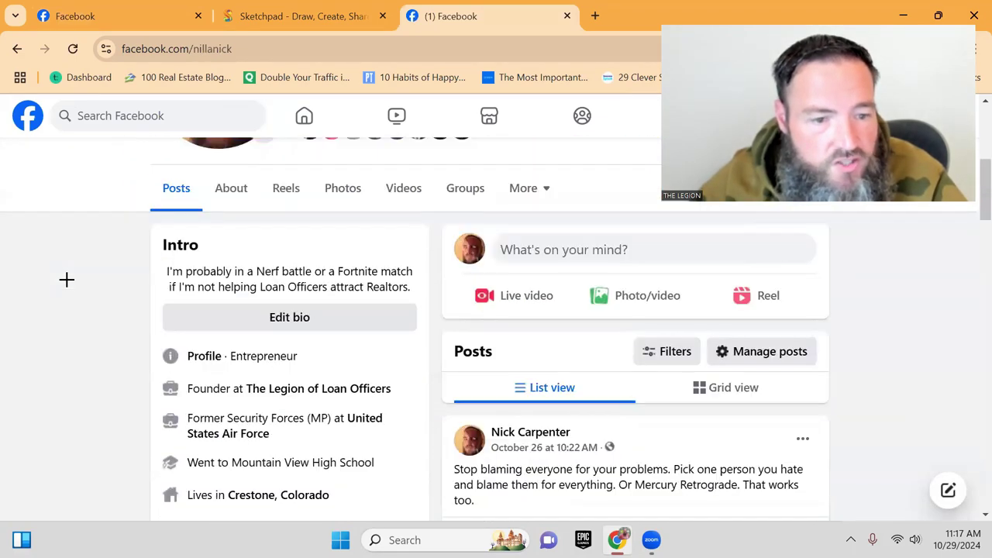
pyautogui.scroll(1, 233, 248)
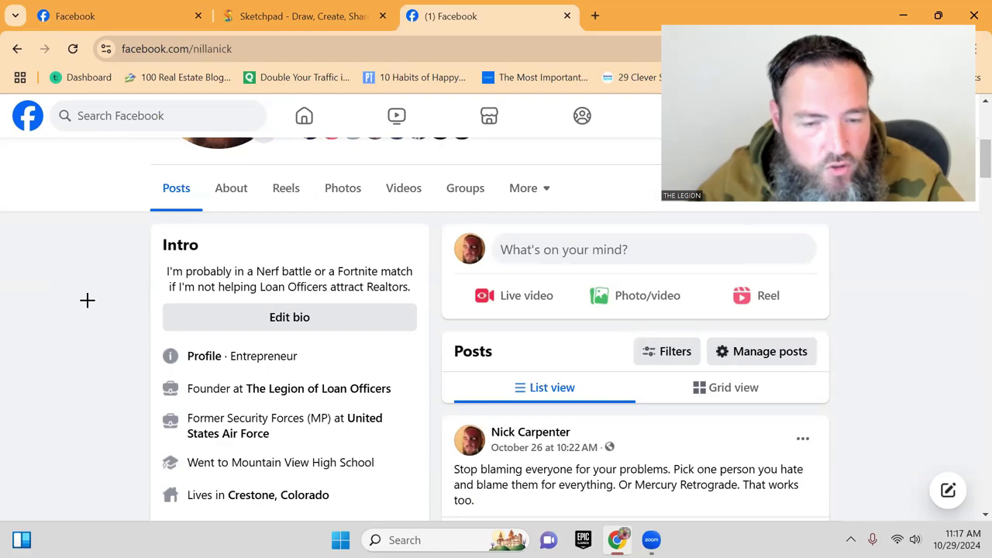
pyautogui.scroll(-1, 87, 300)
pyautogui.scroll(-1, 87, 300)
pyautogui.scroll(2, 87, 300)
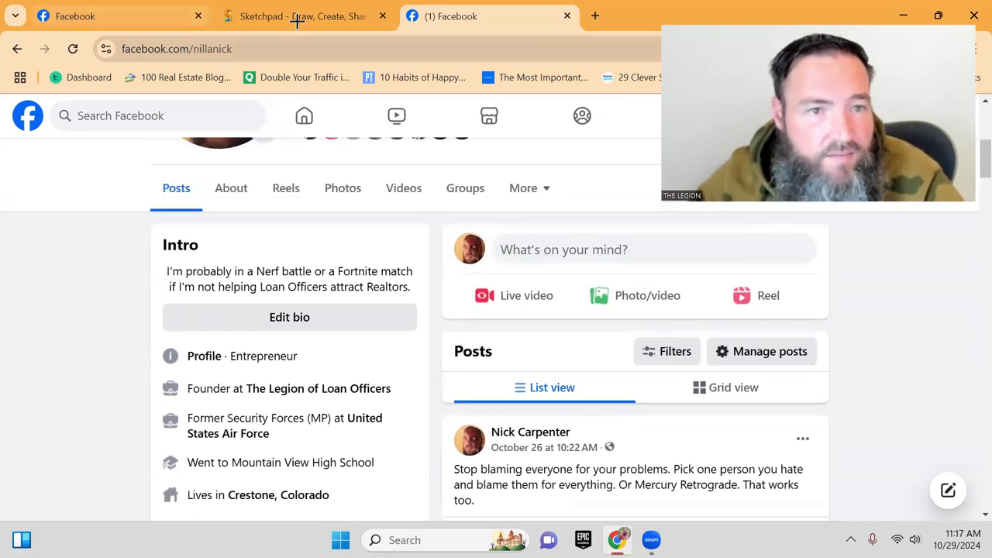
pyautogui.click(81, 14)
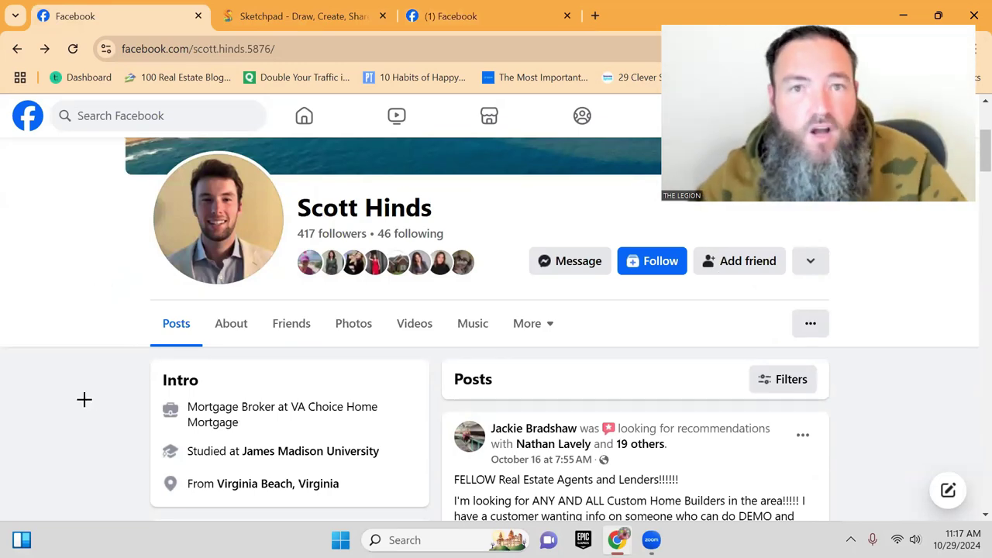
pyautogui.scroll(1, 84, 399)
pyautogui.scroll(2, 84, 400)
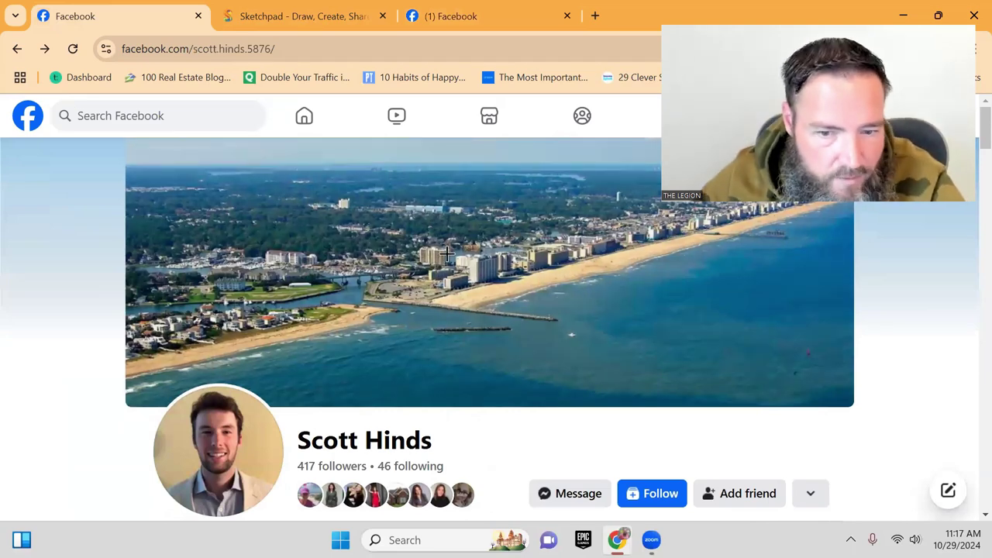
pyautogui.scroll(-1, 447, 256)
pyautogui.scroll(-3, 93, 306)
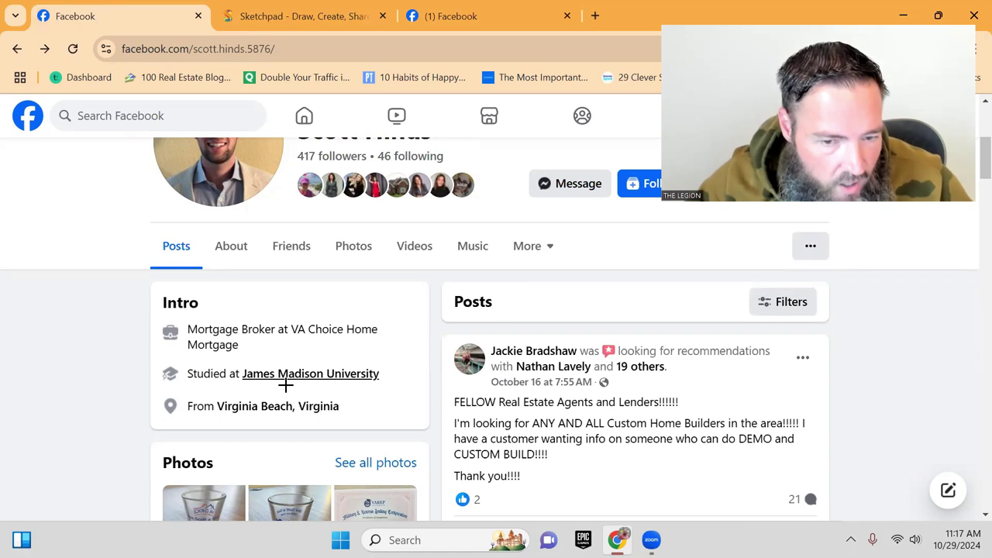
pyautogui.moveTo(292, 330); pyautogui.dragTo(302, 345)
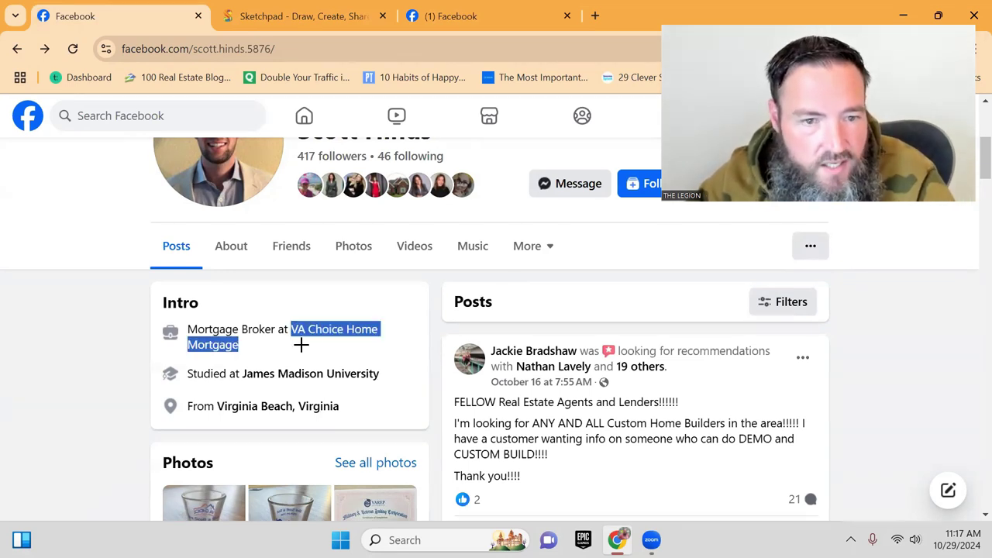
pyautogui.scroll(1, 65, 372)
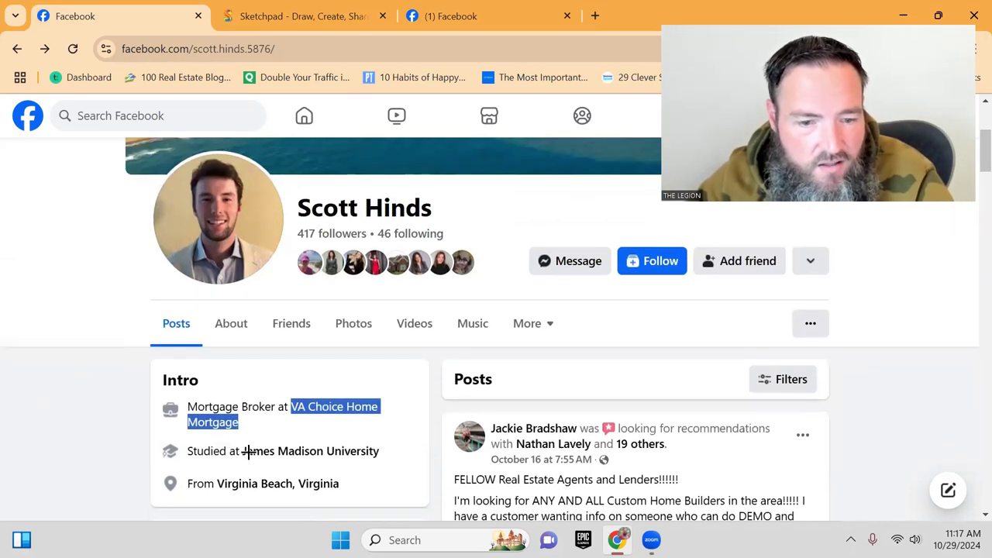
pyautogui.click(78, 411)
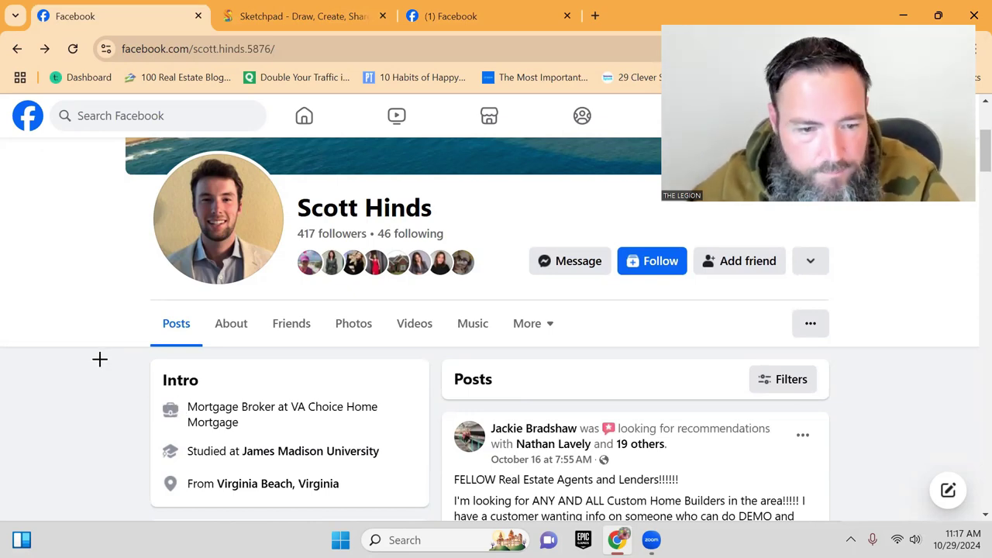
pyautogui.scroll(-2, 99, 359)
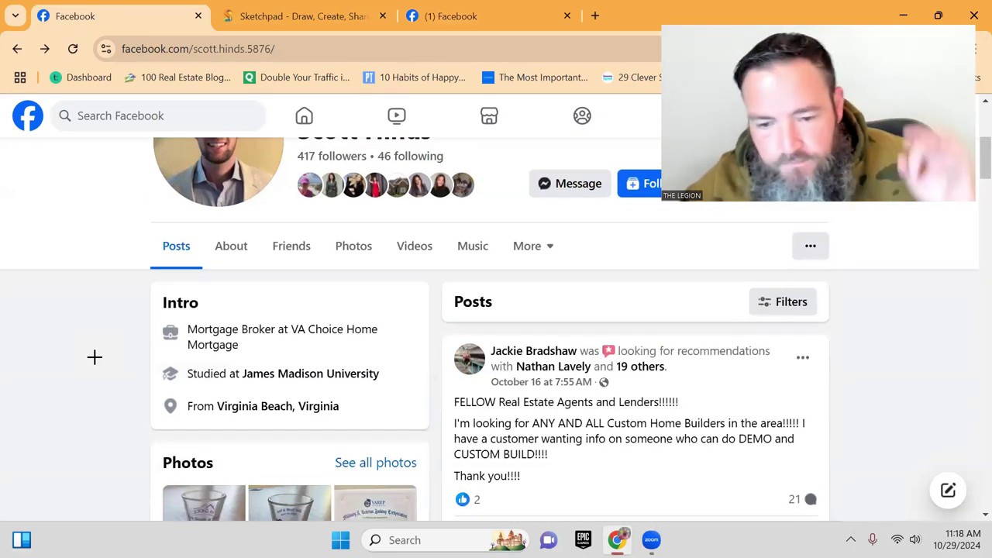
pyautogui.scroll(2, 93, 355)
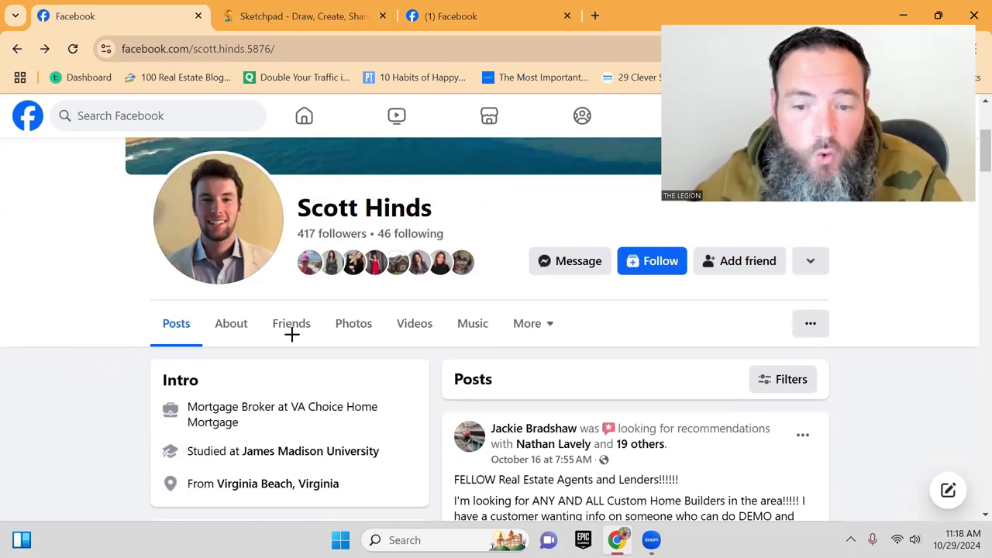
pyautogui.scroll(-2, 904, 385)
pyautogui.scroll(-2, 897, 379)
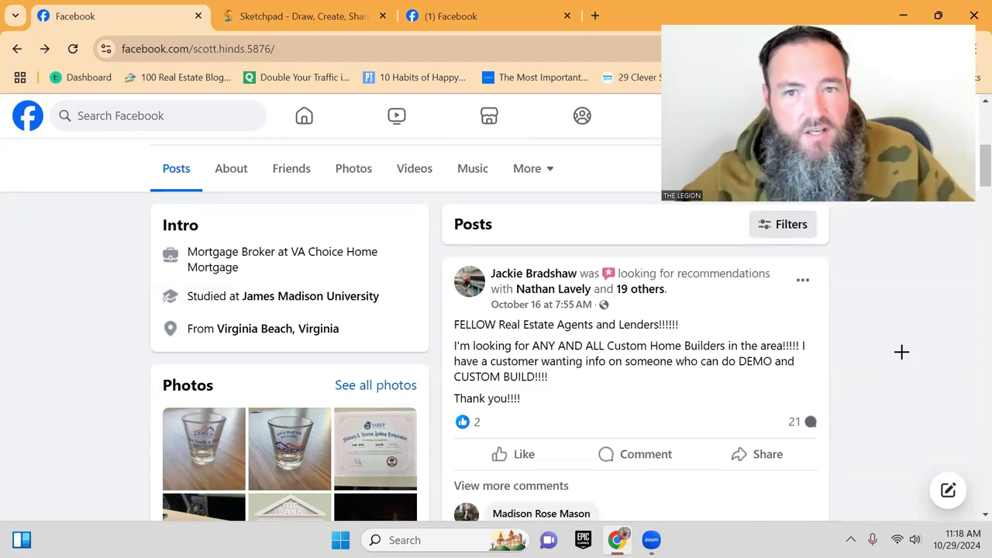
# Switch to the browser tab with the blank Sketchpad canvas
pyautogui.click(274, 16)
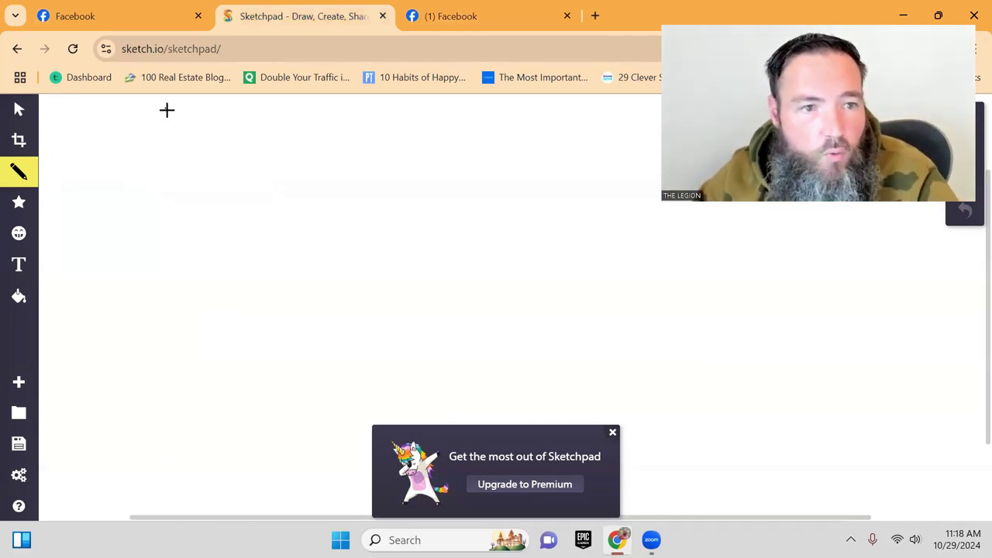
# Hand-write the heading '70/30 rule' and underline it
pyautogui.moveTo(166, 113)
pyautogui.mouseDown()
pyautogui.moveTo(233, 113)
pyautogui.moveTo(193, 160)
pyautogui.mouseUp()
pyautogui.moveTo(309, 122); pyautogui.dragTo(312, 124)
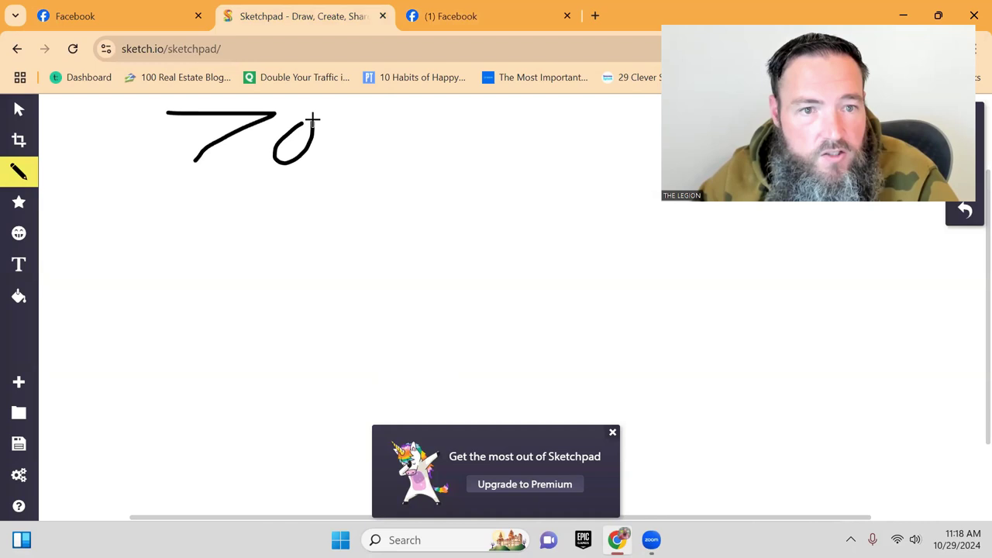
pyautogui.moveTo(373, 110); pyautogui.dragTo(356, 176)
pyautogui.moveTo(403, 124)
pyautogui.mouseDown()
pyautogui.moveTo(381, 161)
pyautogui.moveTo(425, 132)
pyautogui.moveTo(484, 122)
pyautogui.moveTo(513, 124)
pyautogui.moveTo(530, 161)
pyautogui.moveTo(553, 155)
pyautogui.mouseUp()
pyautogui.moveTo(246, 192); pyautogui.dragTo(522, 191)
pyautogui.click(422, 216)
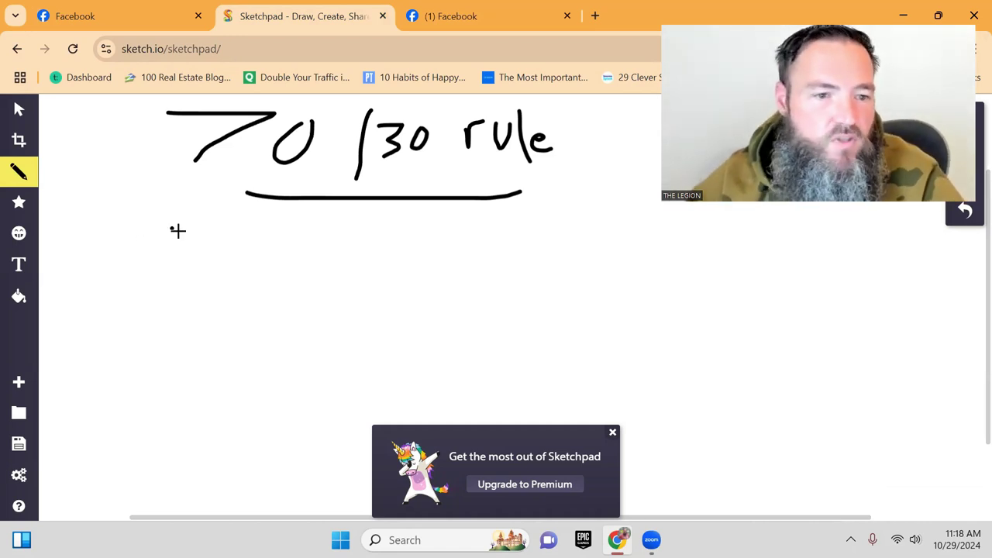
# Write an underlined 30 with 22 below it under the heading
pyautogui.moveTo(134, 228)
pyautogui.mouseDown()
pyautogui.moveTo(153, 231)
pyautogui.moveTo(138, 253)
pyautogui.moveTo(172, 231)
pyautogui.mouseUp()
pyautogui.click(154, 243)
pyautogui.moveTo(146, 269); pyautogui.dragTo(187, 263)
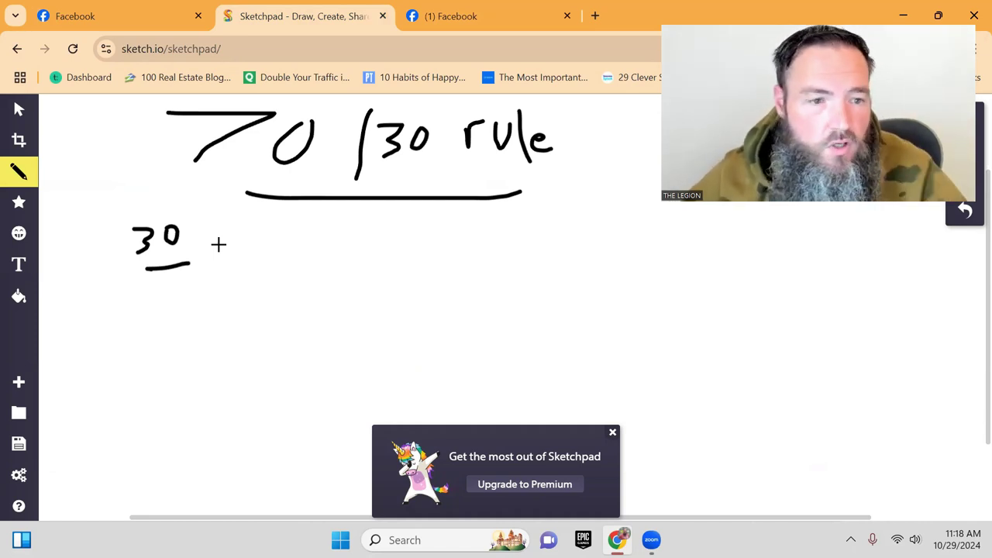
pyautogui.moveTo(132, 294)
pyautogui.mouseDown()
pyautogui.moveTo(144, 310)
pyautogui.moveTo(190, 309)
pyautogui.moveTo(220, 329)
pyautogui.mouseUp()
pyautogui.click(150, 327)
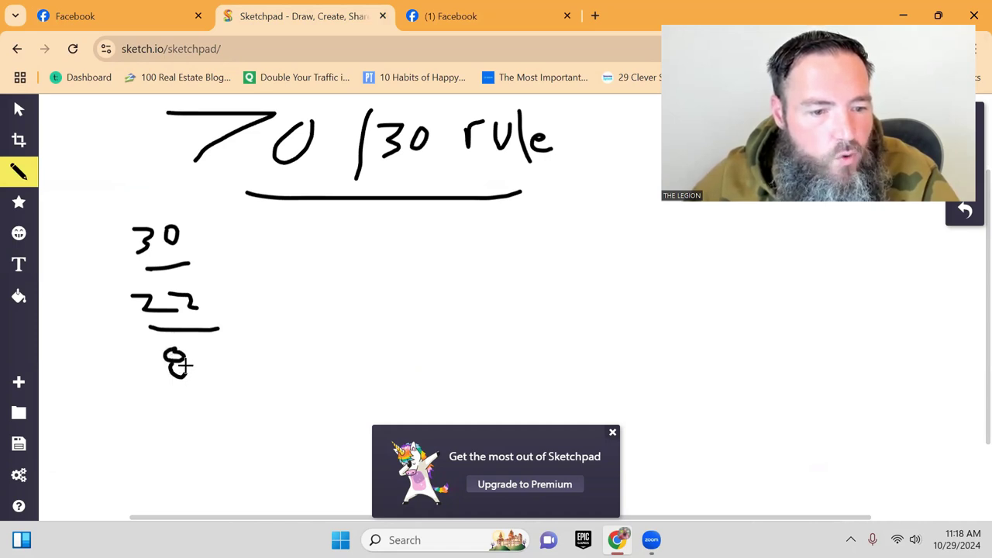
pyautogui.moveTo(165, 355); pyautogui.dragTo(178, 364)
pyautogui.click(228, 355)
pyautogui.hotkey('ctrl', 'z')
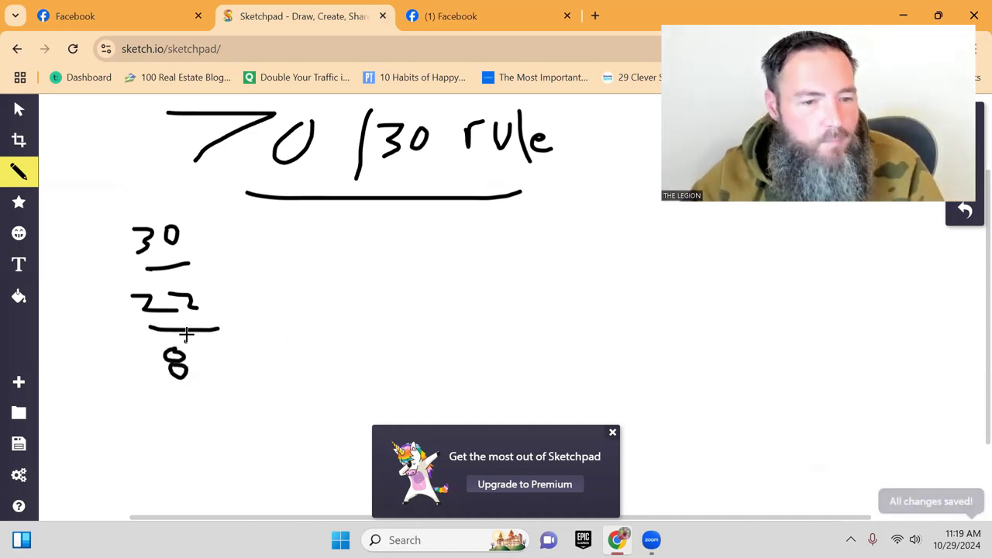
pyautogui.moveTo(252, 285)
pyautogui.mouseDown()
pyautogui.moveTo(270, 297)
pyautogui.moveTo(308, 286)
pyautogui.moveTo(313, 320)
pyautogui.mouseUp()
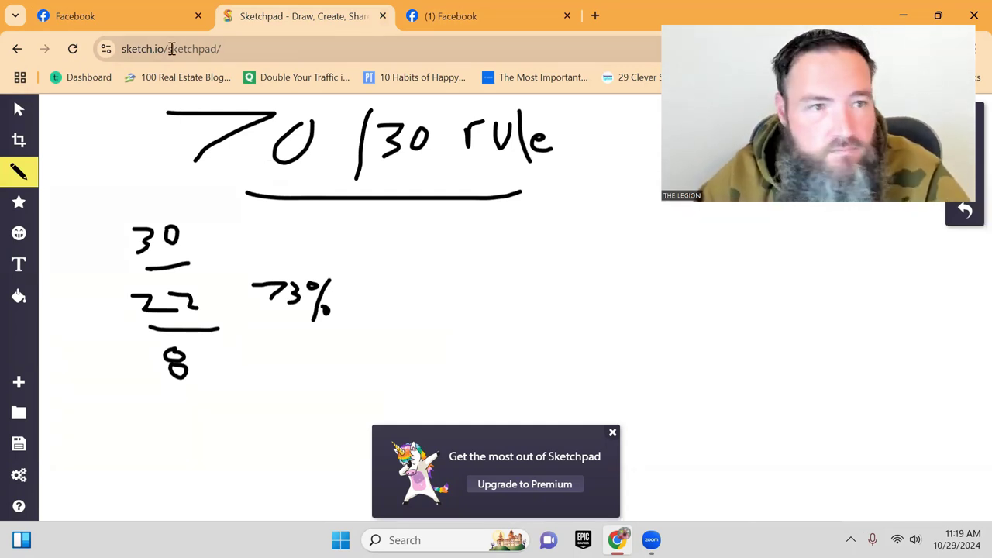
pyautogui.click(143, 23)
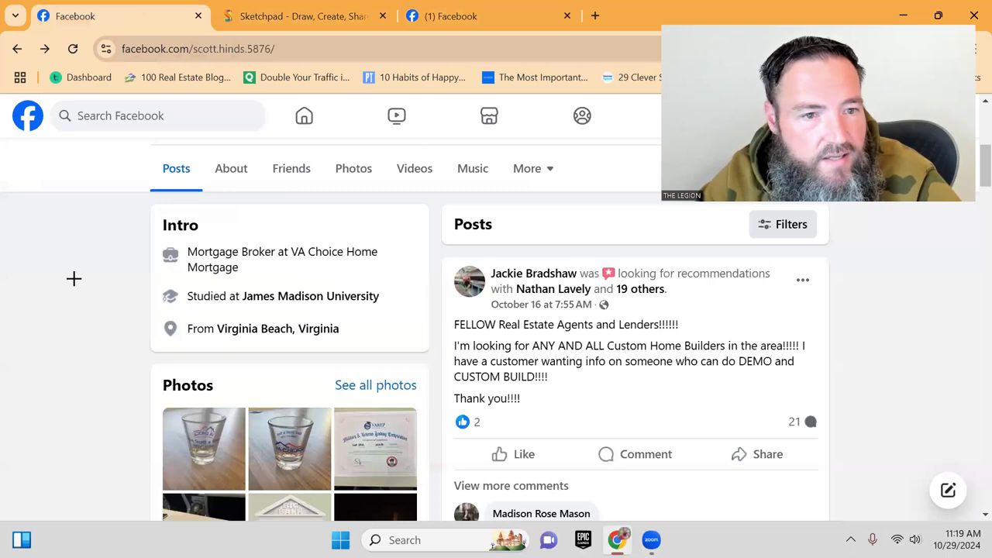
pyautogui.scroll(4, 74, 278)
pyautogui.scroll(-3, 76, 277)
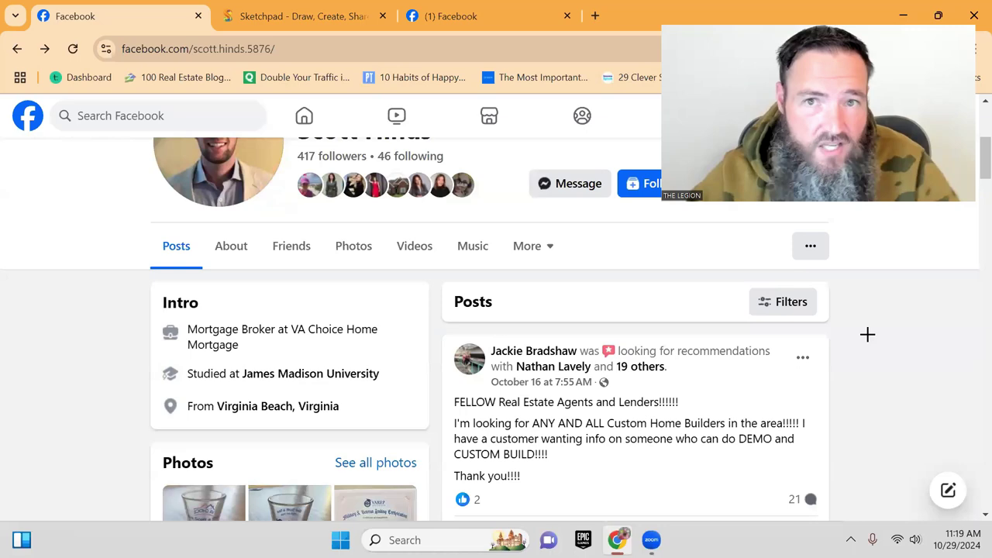
pyautogui.scroll(-1, 889, 332)
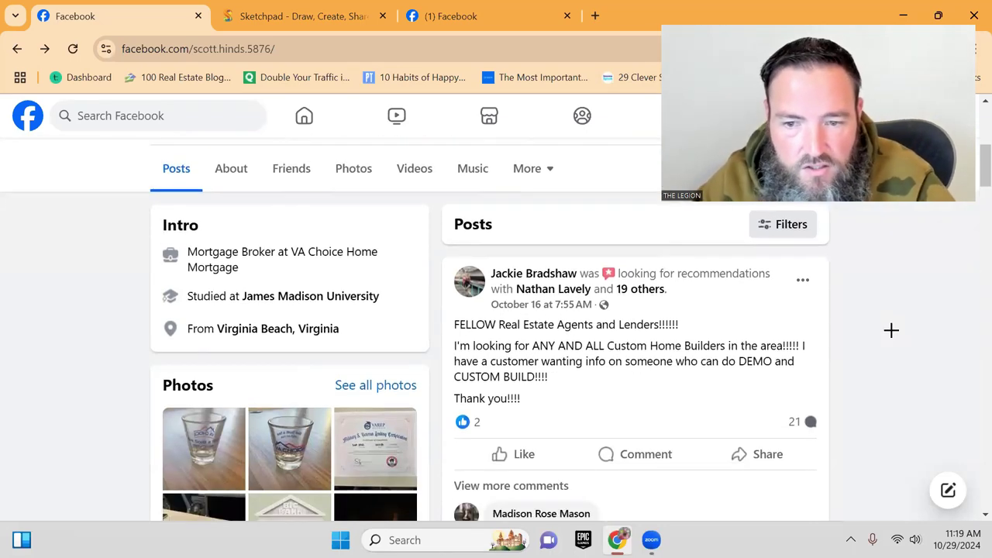
pyautogui.scroll(3, 890, 333)
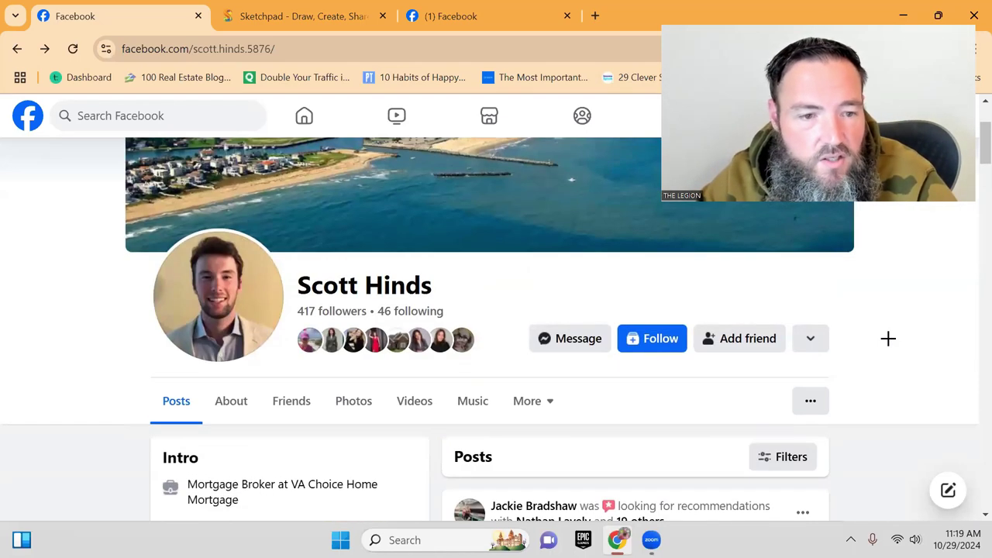
pyautogui.scroll(-3, 889, 339)
pyautogui.scroll(-3, 889, 338)
pyautogui.scroll(3, 888, 338)
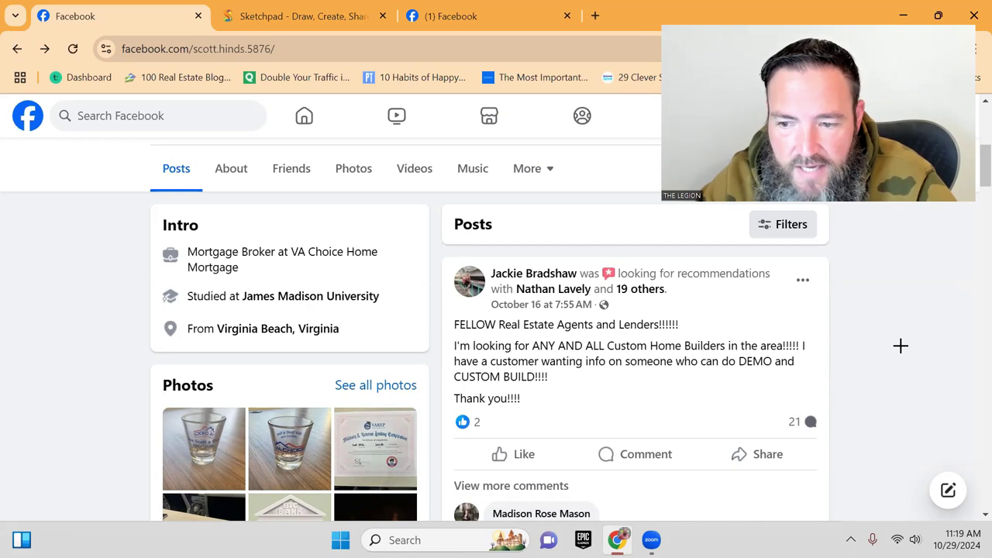
pyautogui.scroll(-1, 900, 346)
pyautogui.scroll(1, 900, 346)
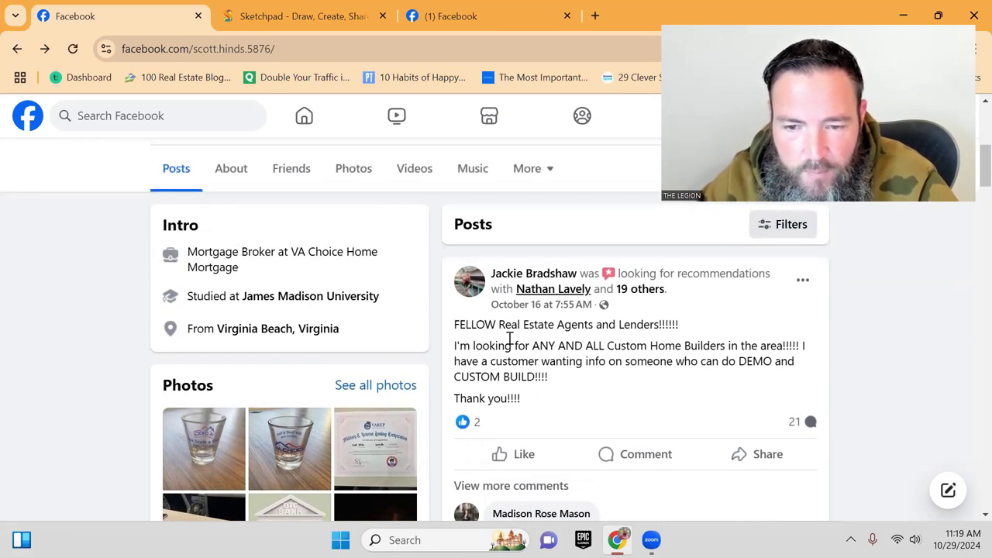
# Show the options menu for the custom-home-builder recommendation post
pyautogui.click(803, 280)
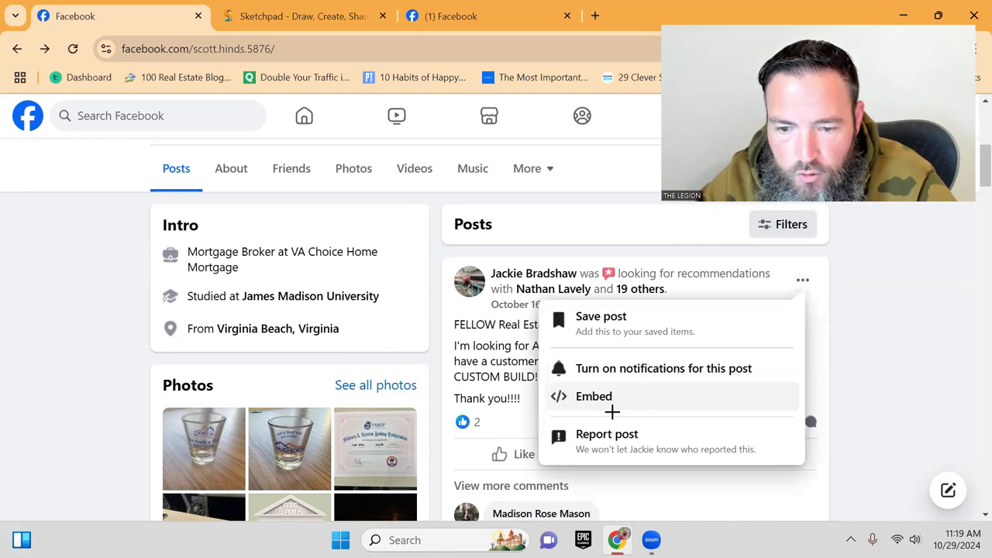
# Dismiss the recommendation post's options menu without choosing anything
pyautogui.click(858, 313)
pyautogui.scroll(-3, 860, 314)
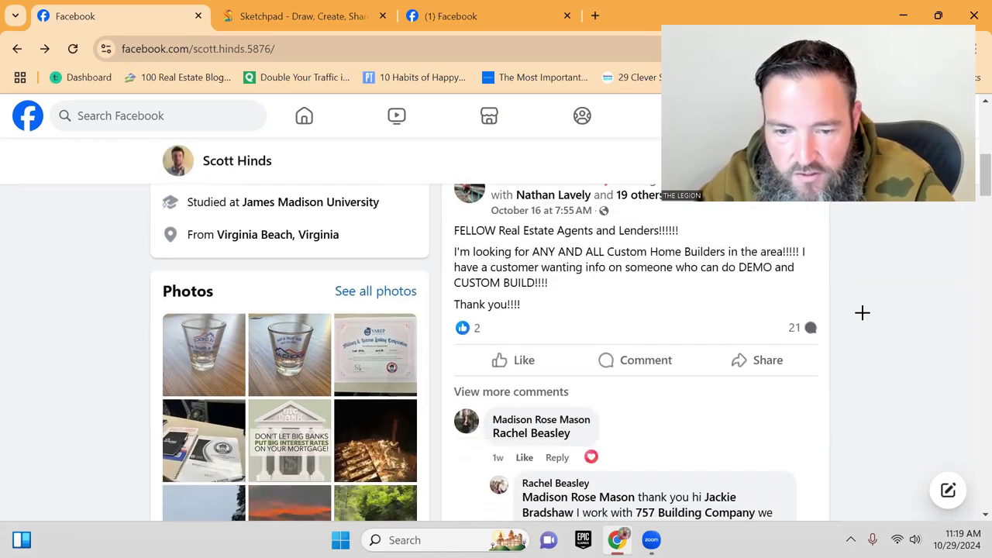
pyautogui.scroll(-1, 863, 313)
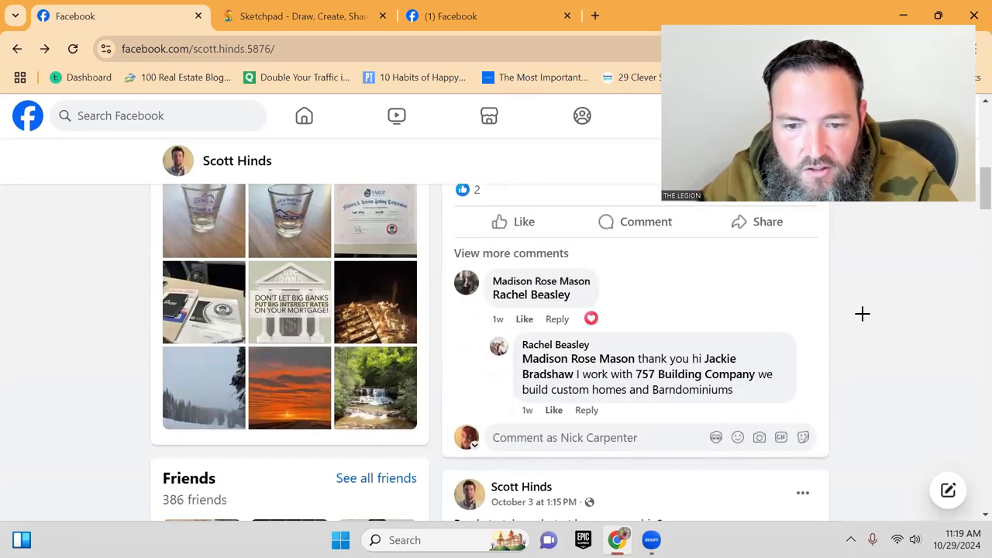
pyautogui.scroll(1, 863, 314)
pyautogui.scroll(-3, 863, 313)
pyautogui.scroll(-1, 867, 326)
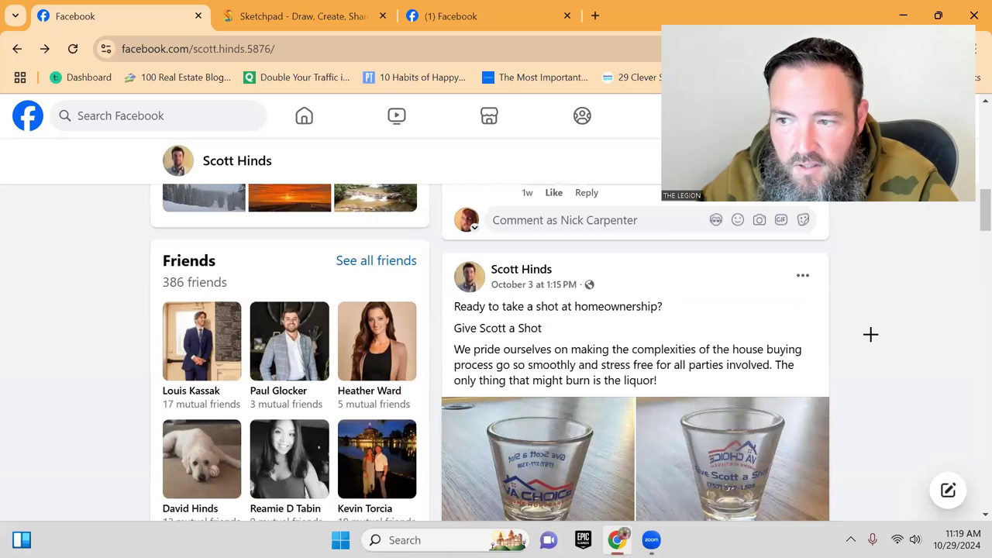
pyautogui.scroll(1, 899, 372)
pyautogui.scroll(-1, 979, 514)
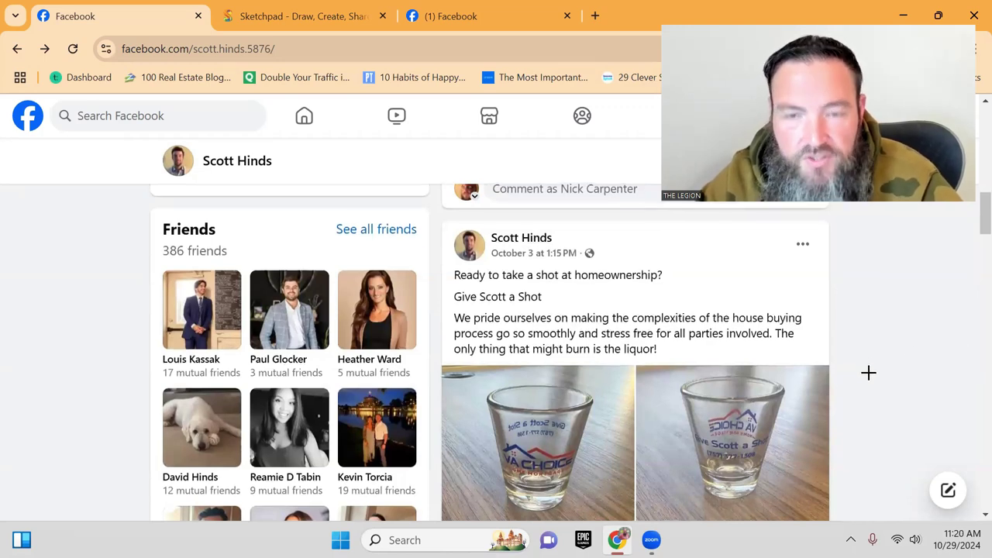
pyautogui.scroll(-1, 867, 372)
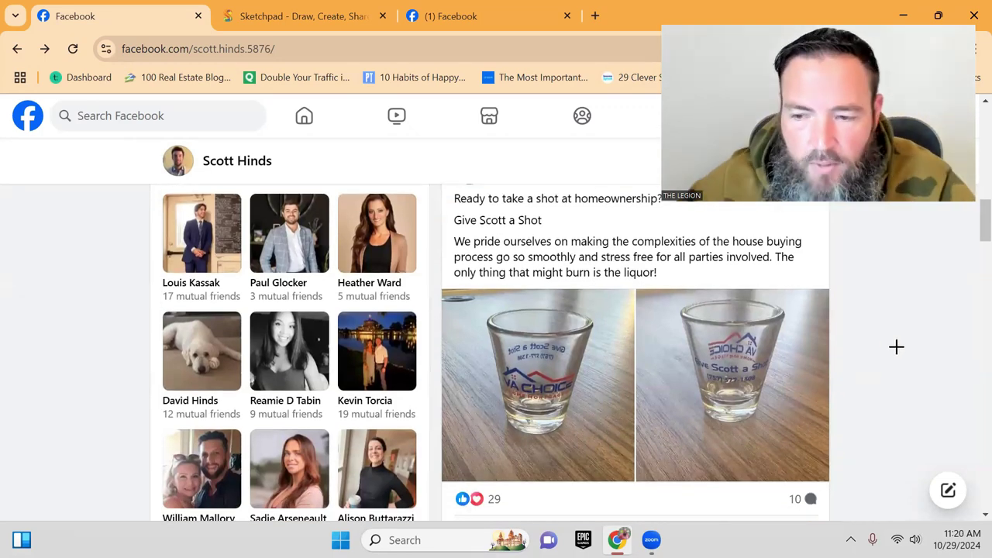
pyautogui.scroll(1, 896, 345)
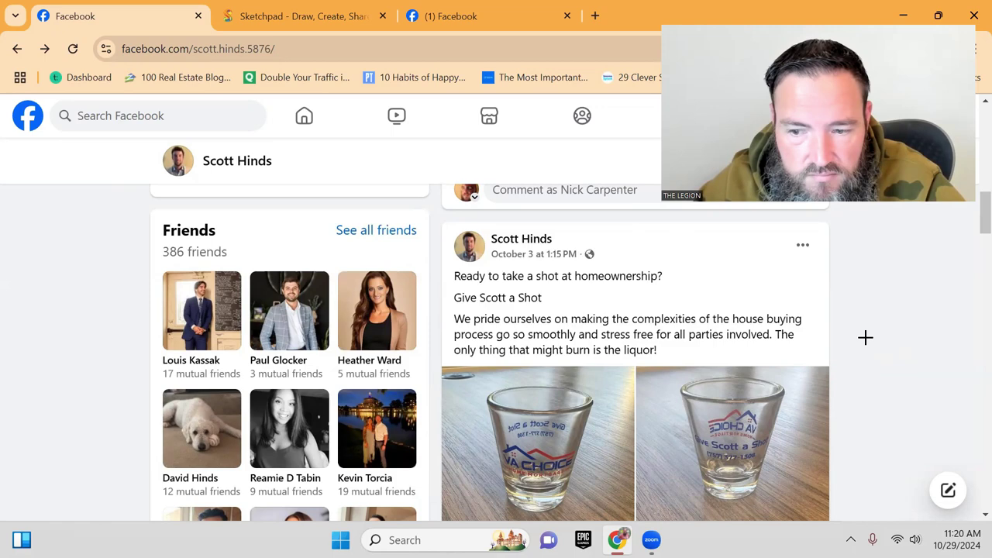
pyautogui.scroll(-1, 865, 337)
pyautogui.scroll(-1, 865, 338)
pyautogui.scroll(-1, 865, 338)
pyautogui.scroll(-2, 865, 337)
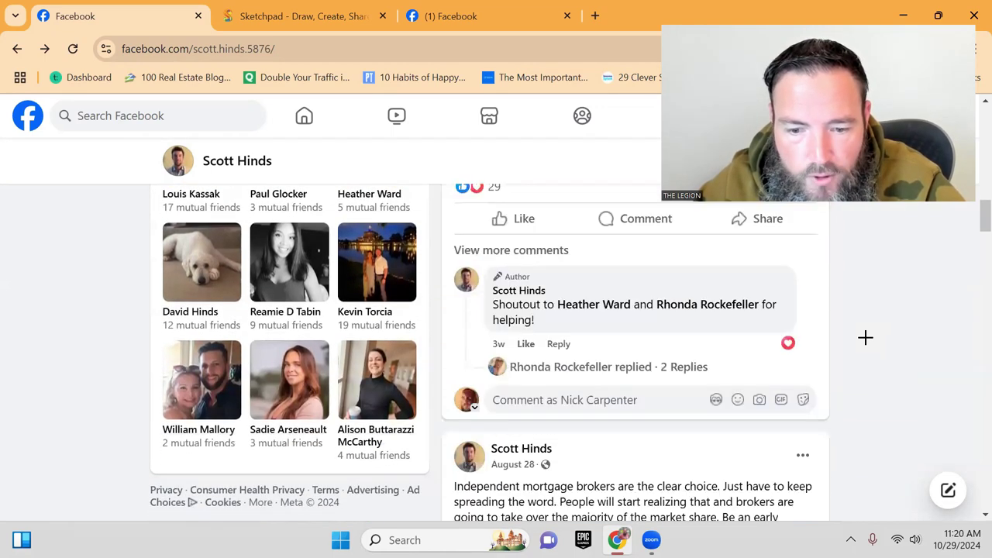
pyautogui.scroll(-1, 865, 337)
pyautogui.scroll(4, 866, 337)
pyautogui.scroll(2, 866, 337)
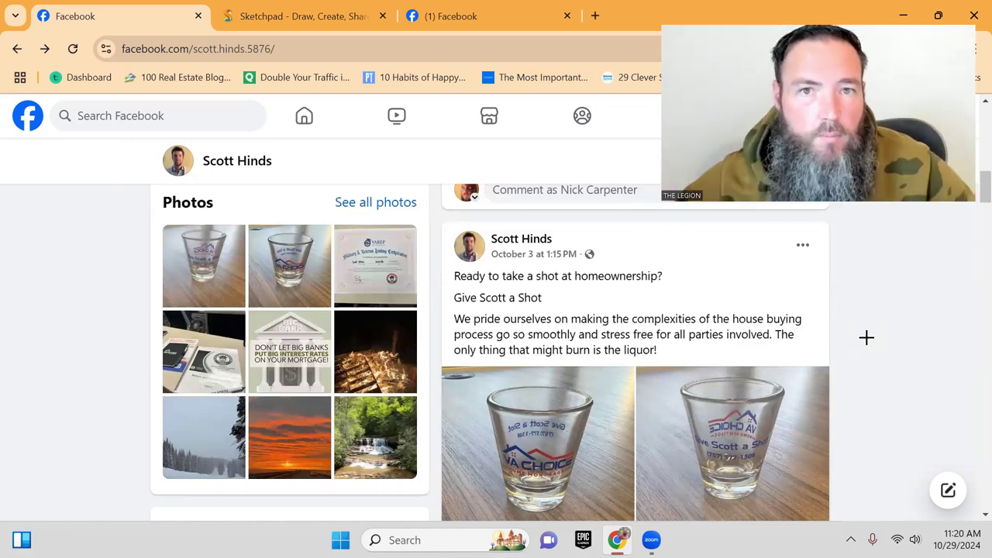
pyautogui.scroll(-1, 897, 352)
pyautogui.scroll(-2, 897, 352)
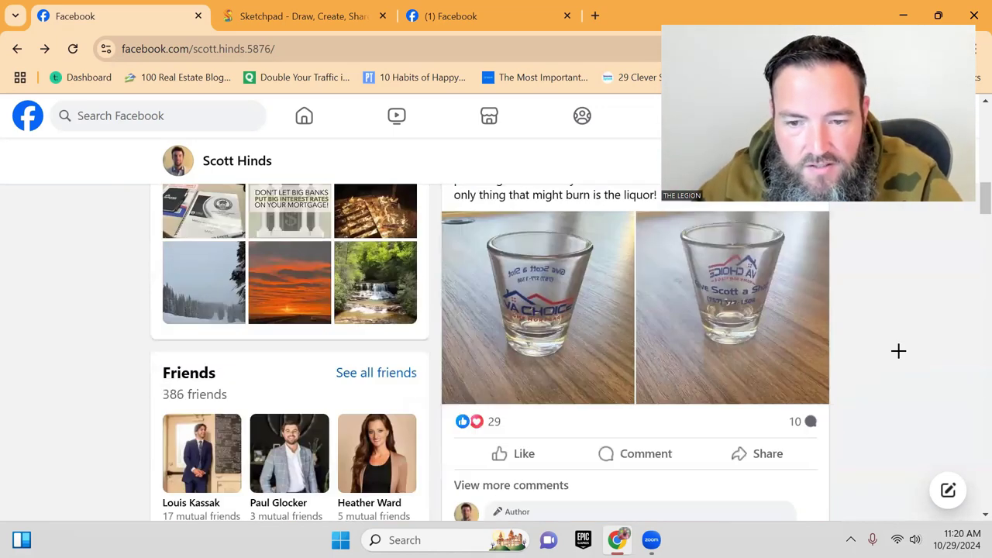
pyautogui.scroll(2, 897, 352)
pyautogui.scroll(1, 898, 352)
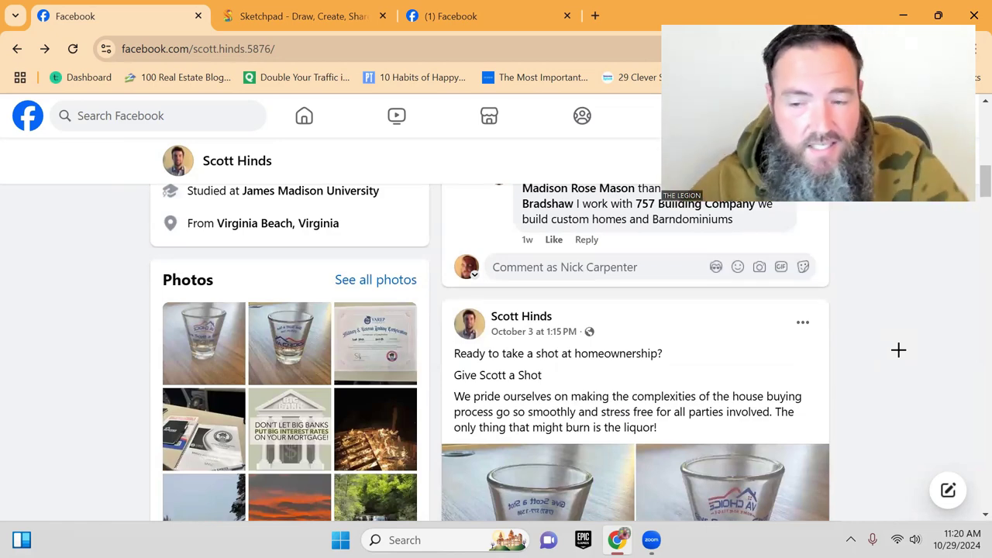
pyautogui.scroll(1, 880, 302)
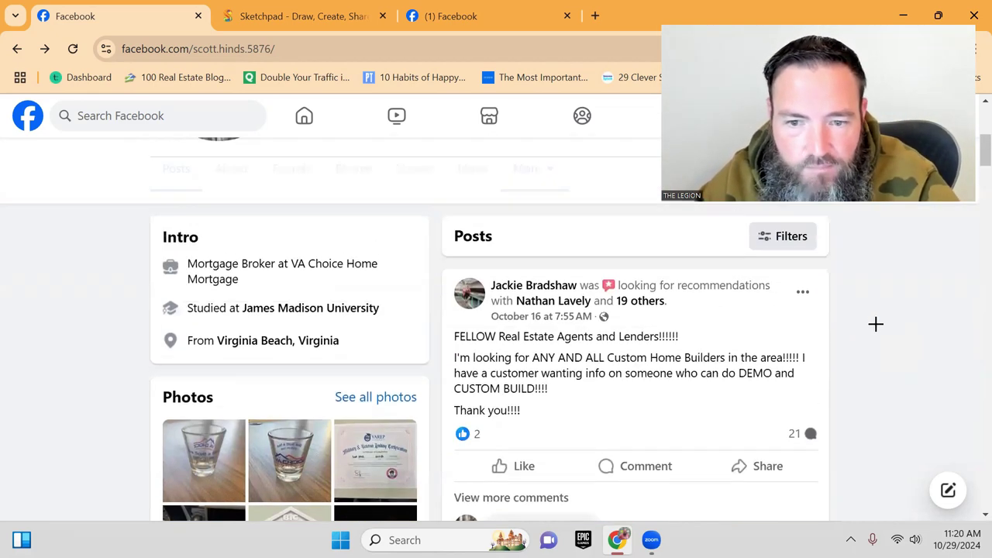
pyautogui.scroll(3, 877, 324)
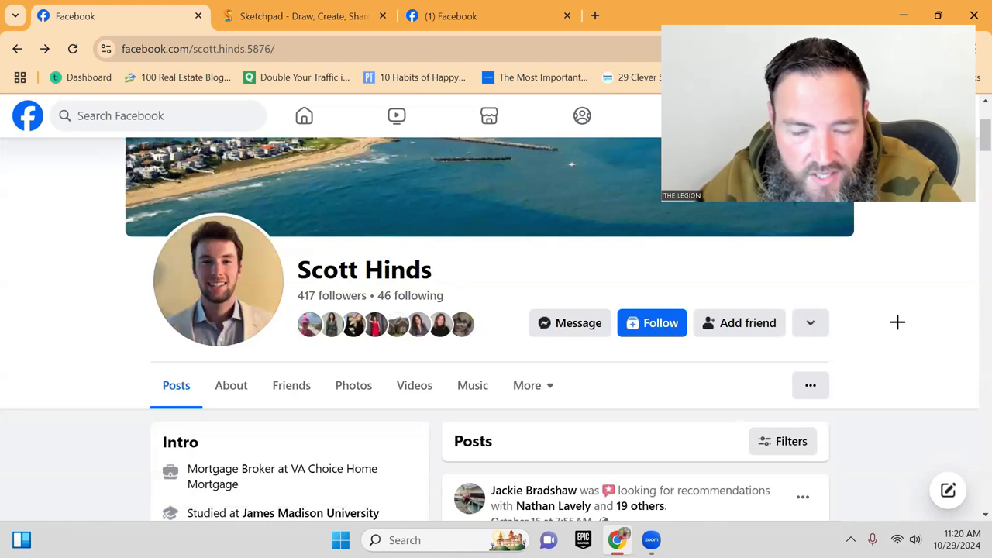
pyautogui.scroll(-1, 897, 322)
pyautogui.scroll(-1, 919, 325)
pyautogui.scroll(-2, 926, 324)
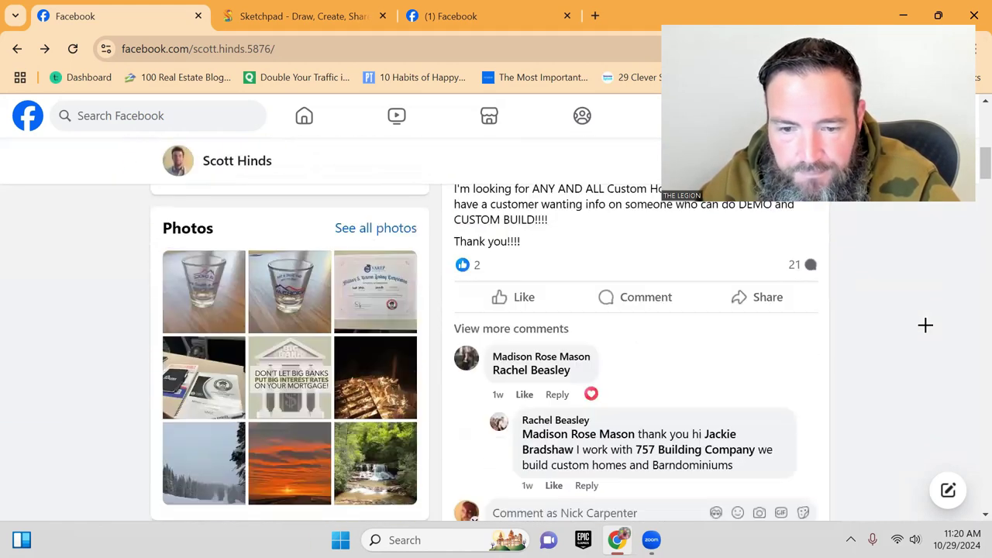
pyautogui.scroll(-2, 925, 325)
pyautogui.scroll(-2, 926, 325)
pyautogui.scroll(1, 926, 325)
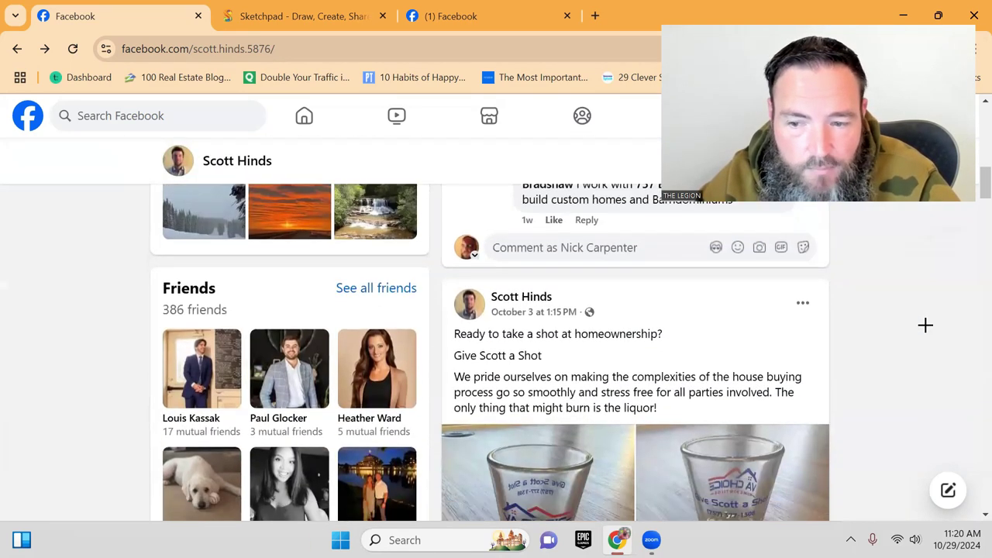
pyautogui.scroll(-3, 926, 325)
pyautogui.scroll(1, 926, 325)
pyautogui.scroll(-1, 925, 325)
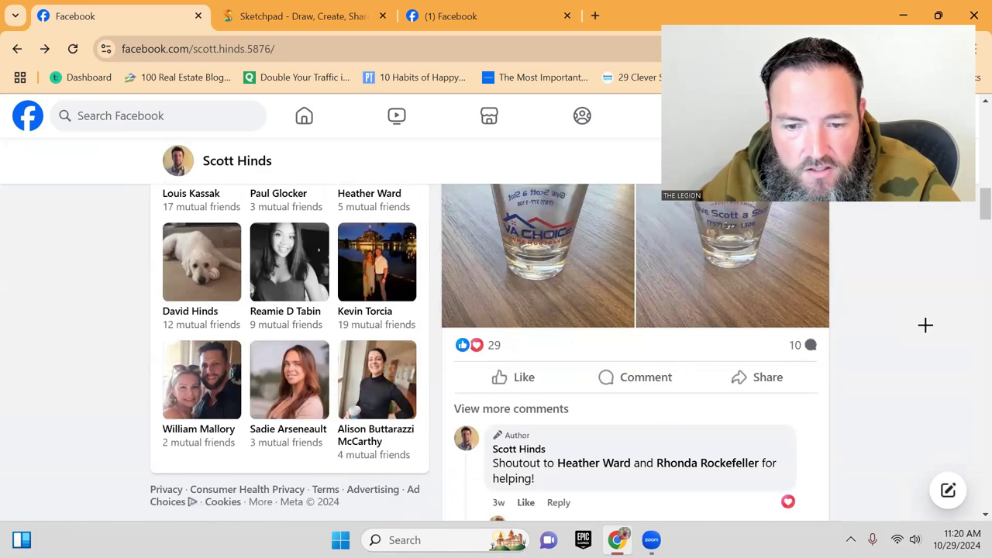
pyautogui.scroll(-1, 926, 325)
pyautogui.scroll(-2, 926, 325)
pyautogui.scroll(-1, 926, 325)
pyautogui.scroll(-1, 926, 325)
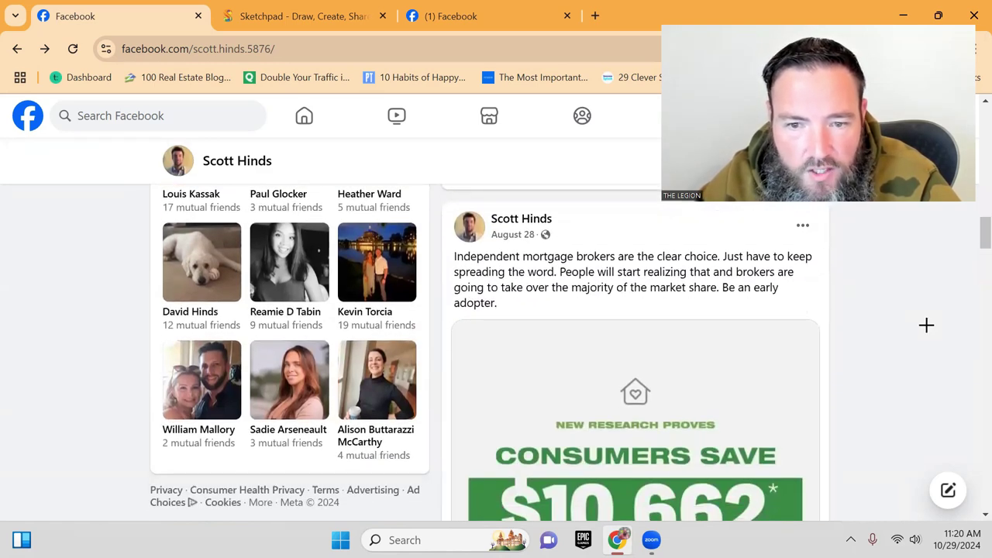
pyautogui.scroll(1, 926, 325)
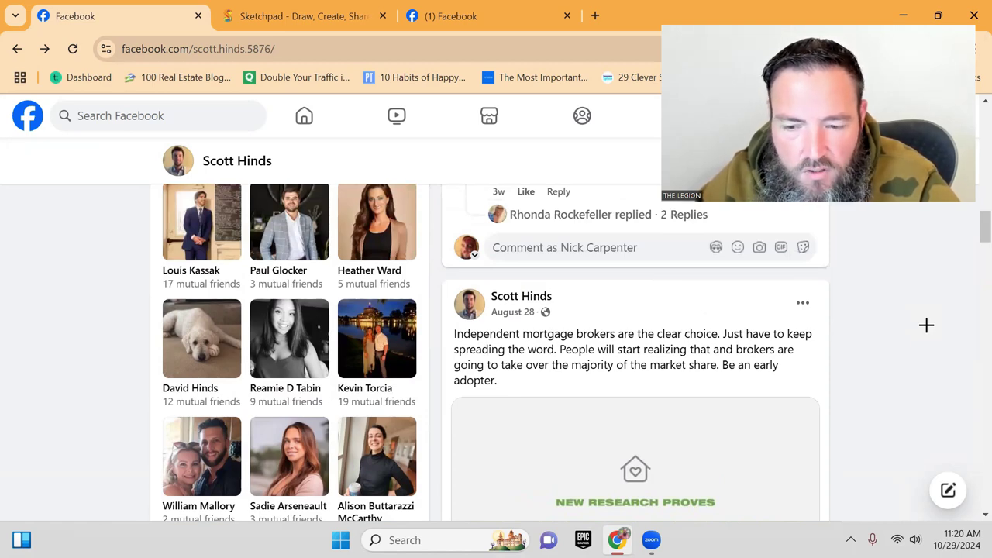
pyautogui.scroll(1, 927, 325)
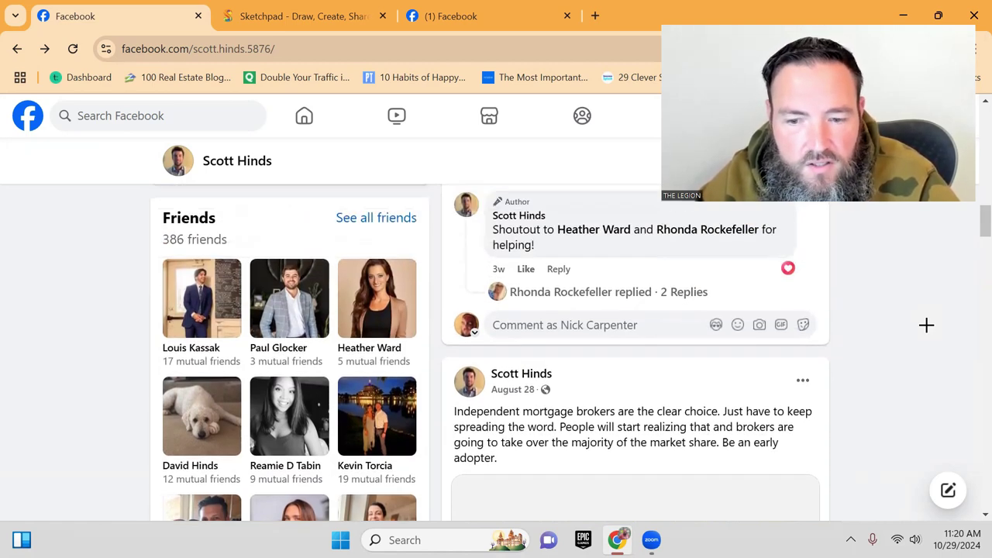
pyautogui.scroll(-2, 927, 325)
pyautogui.scroll(-1, 927, 325)
pyautogui.scroll(2, 928, 325)
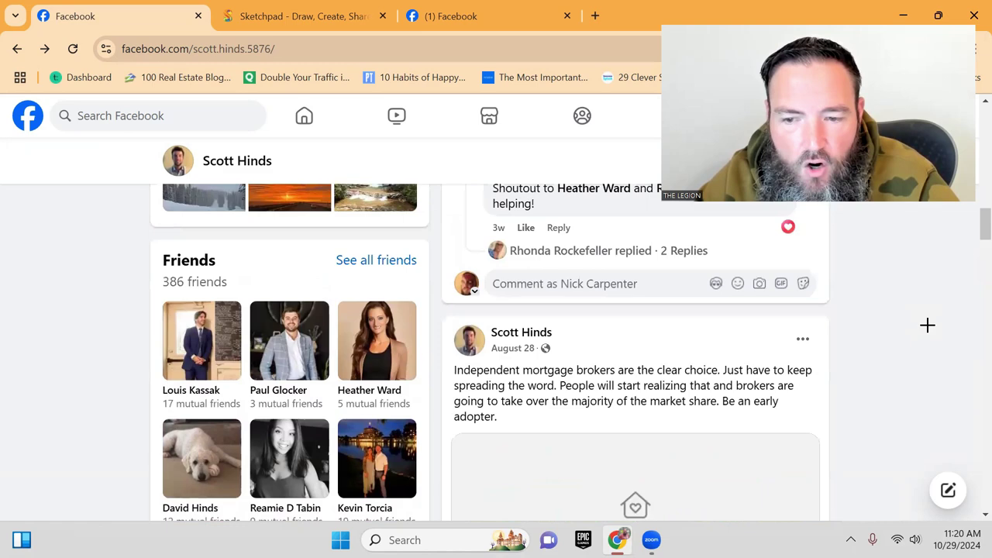
pyautogui.scroll(1, 921, 334)
pyautogui.scroll(2, 920, 335)
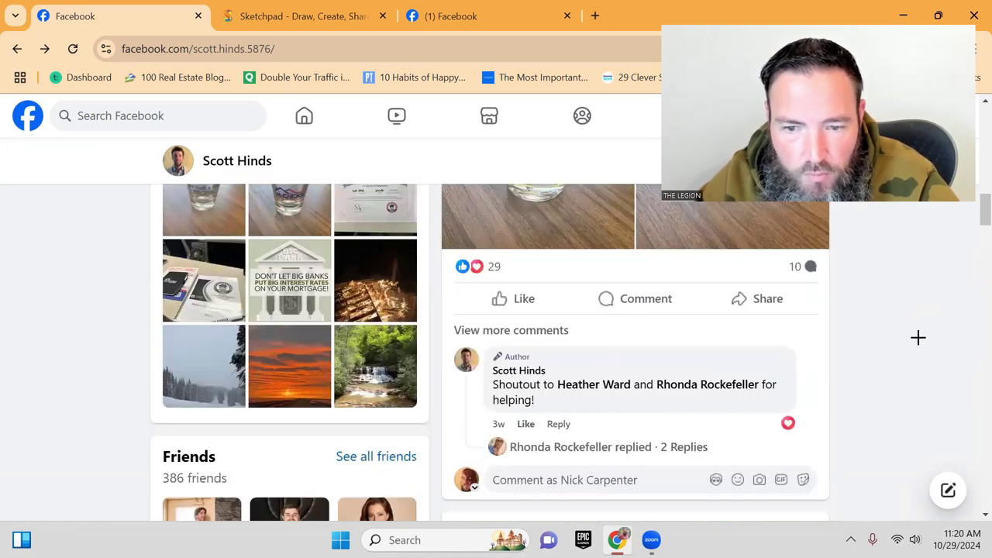
pyautogui.scroll(1, 919, 336)
pyautogui.scroll(2, 919, 336)
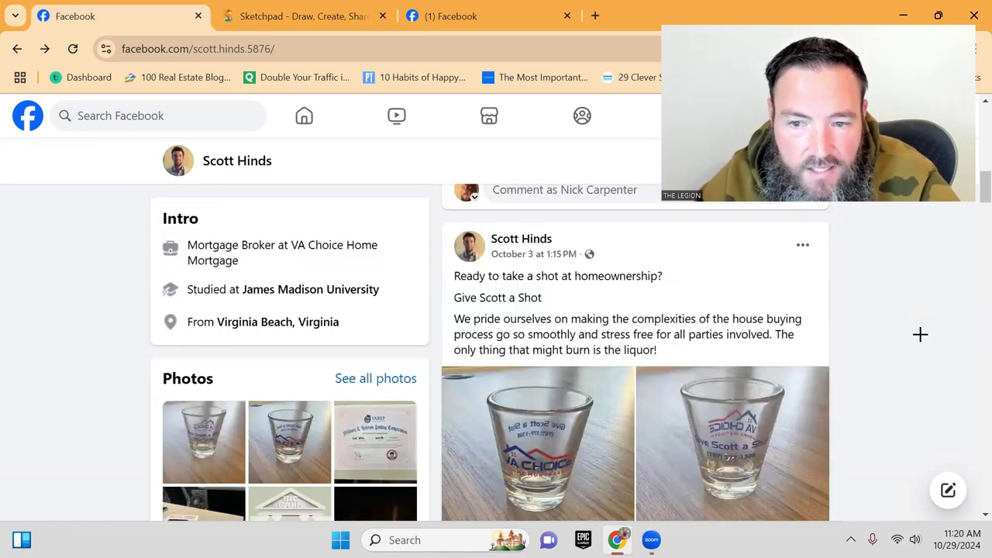
pyautogui.scroll(-1, 920, 334)
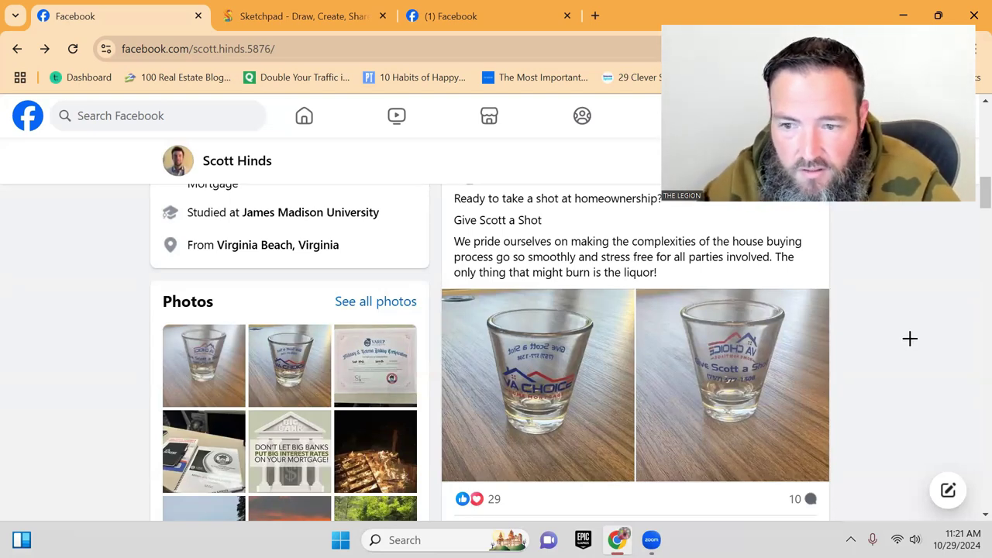
pyautogui.scroll(-2, 911, 339)
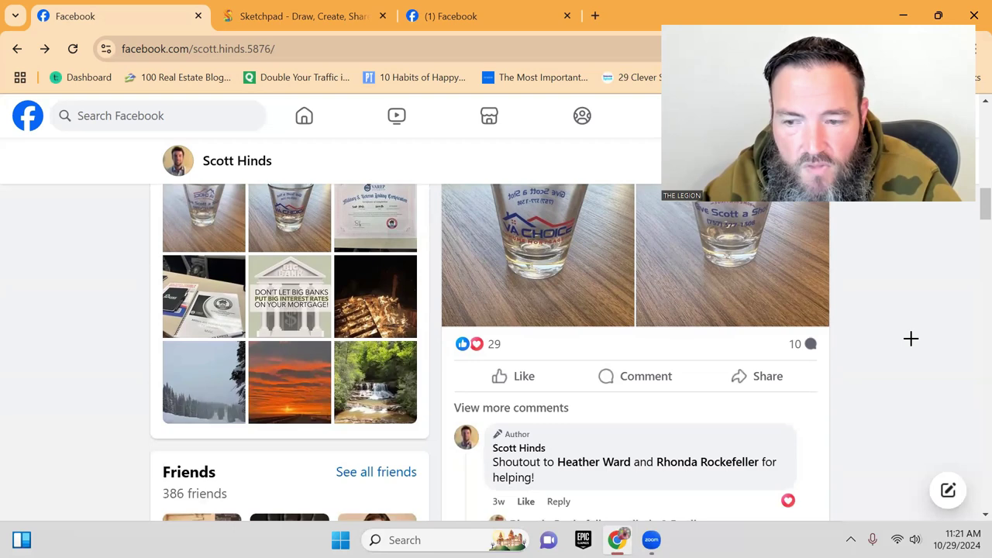
pyautogui.scroll(3, 911, 337)
pyautogui.scroll(-2, 913, 337)
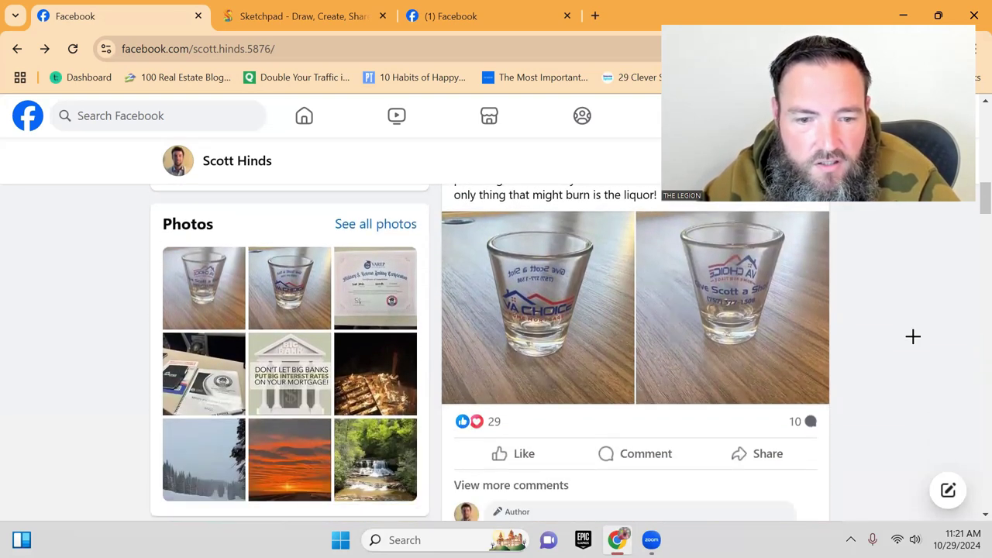
pyautogui.scroll(-1, 913, 336)
pyautogui.scroll(3, 914, 335)
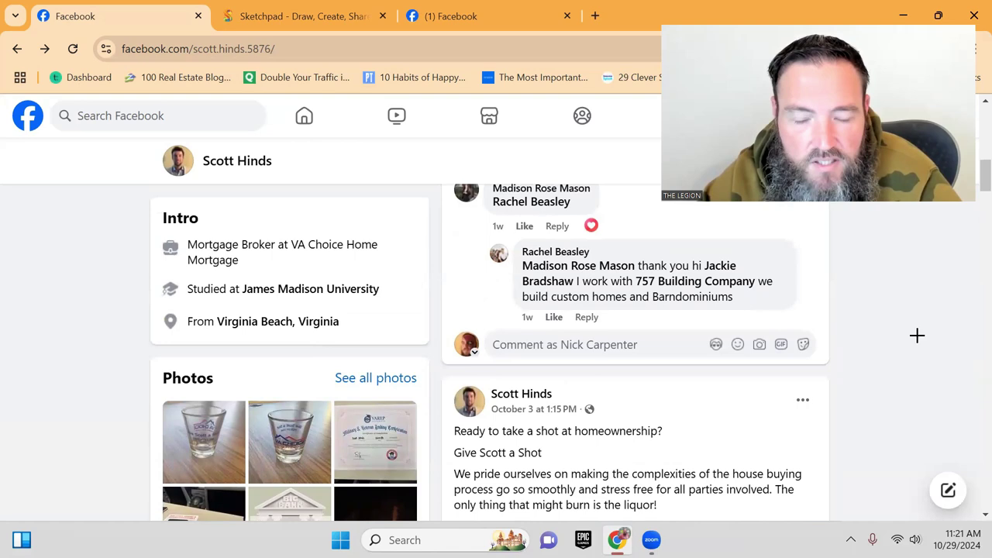
pyautogui.scroll(5, 917, 335)
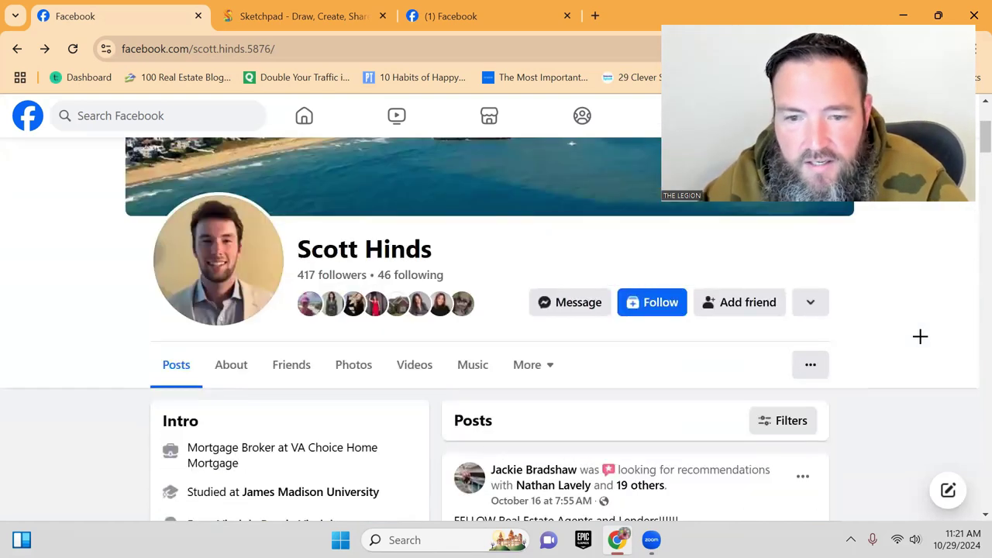
pyautogui.scroll(3, 920, 336)
pyautogui.scroll(-1, 23, 272)
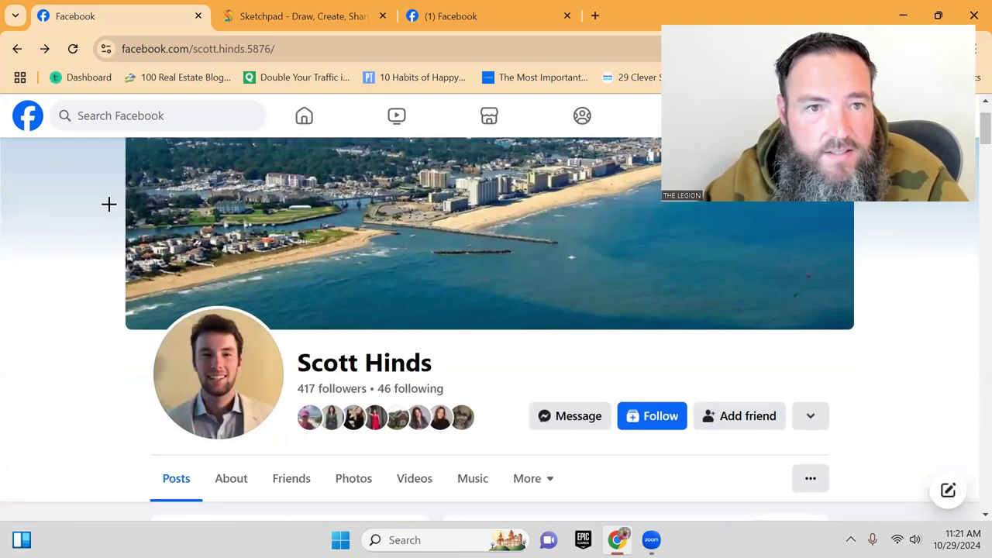
# Create a new blank Sketchpad canvas from the saved-drawings list
pyautogui.click(295, 15)
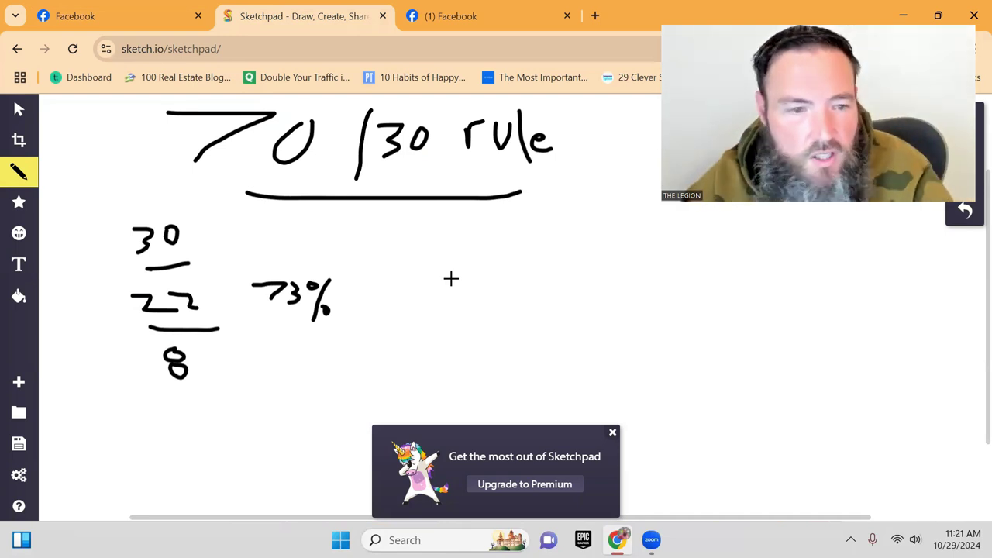
pyautogui.click(19, 413)
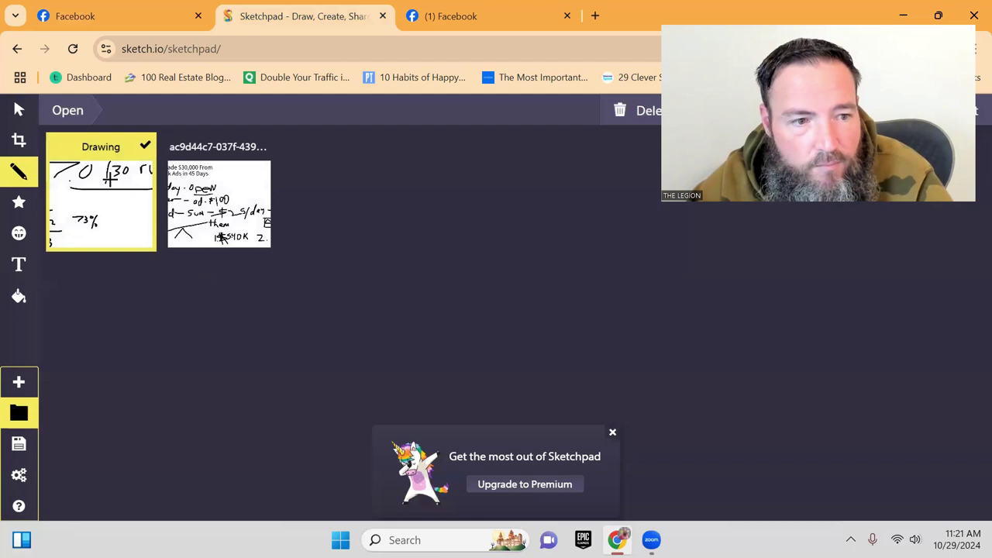
pyautogui.click(21, 382)
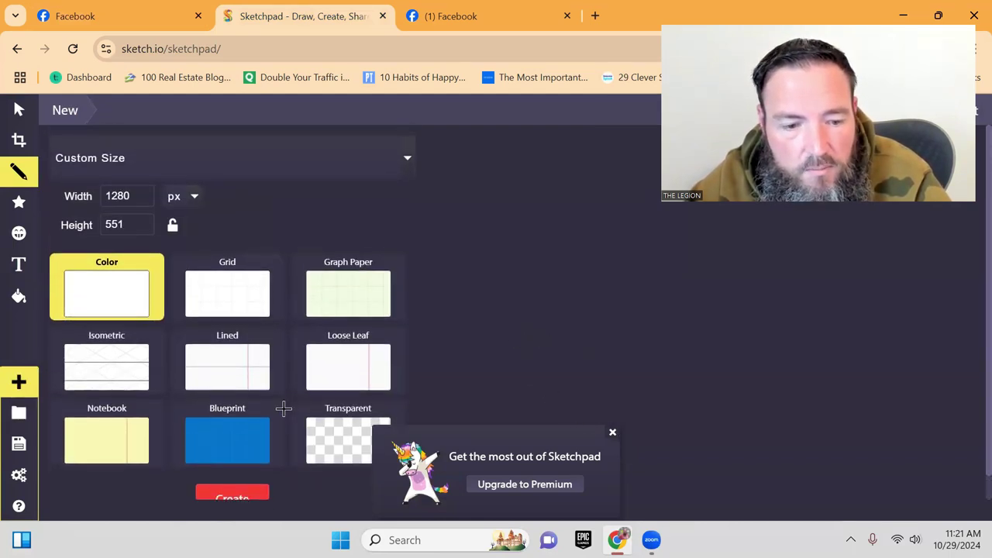
pyautogui.click(233, 471)
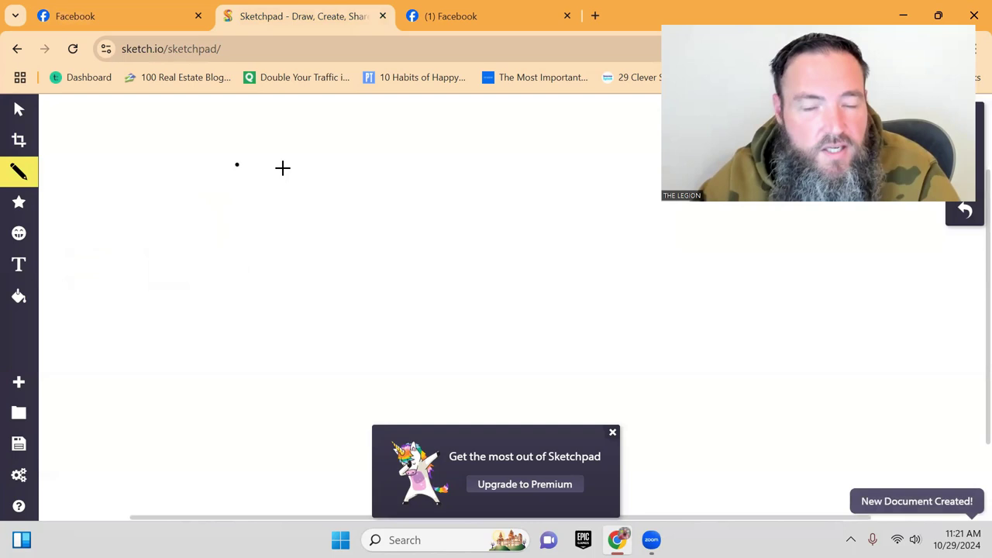
pyautogui.click(84, 18)
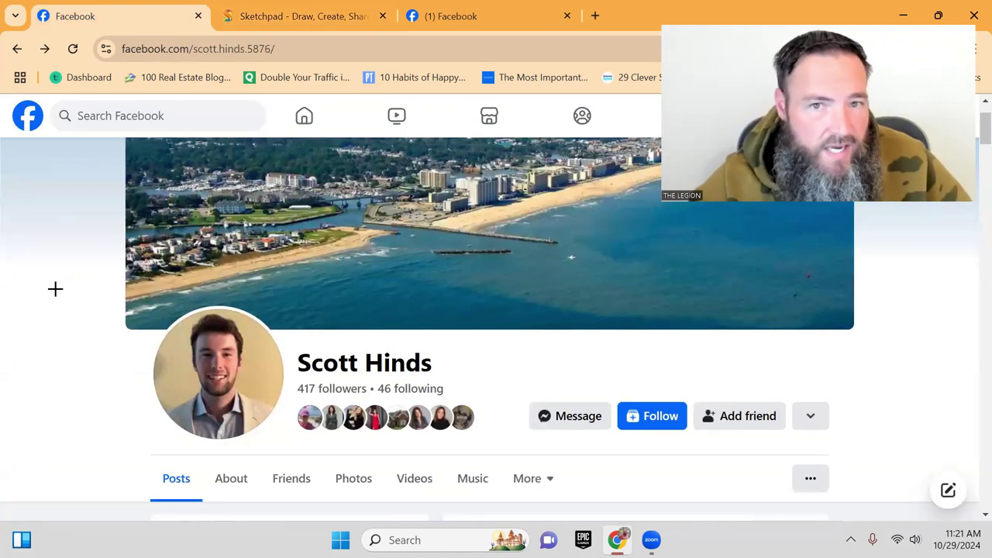
pyautogui.click(332, 24)
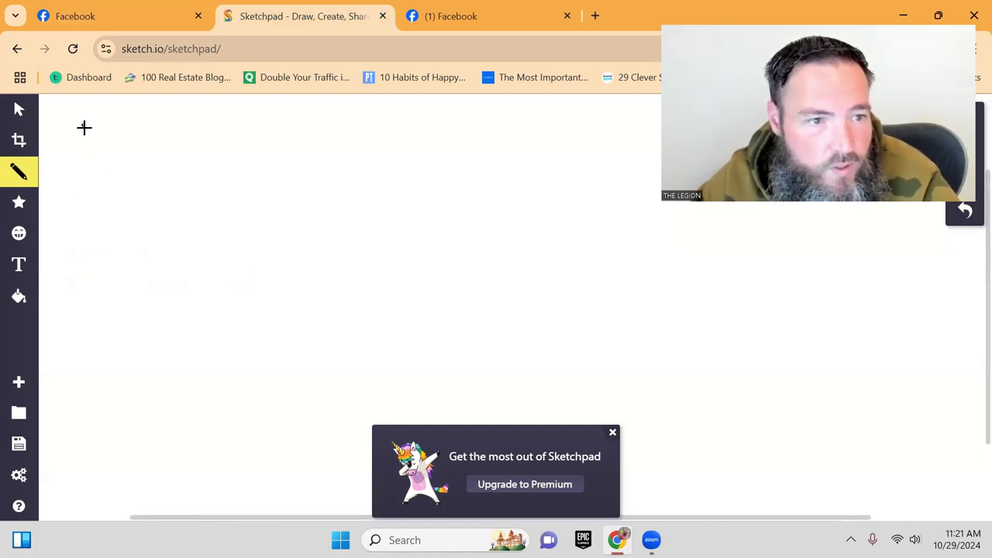
# Write the numerals 1 and 2, with 7/wk under the 1
pyautogui.moveTo(85, 125); pyautogui.dragTo(82, 163)
pyautogui.moveTo(340, 127)
pyautogui.mouseDown()
pyautogui.moveTo(347, 157)
pyautogui.moveTo(394, 164)
pyautogui.mouseUp()
pyautogui.moveTo(81, 174)
pyautogui.mouseDown()
pyautogui.moveTo(103, 175)
pyautogui.moveTo(101, 204)
pyautogui.moveTo(73, 243)
pyautogui.mouseUp()
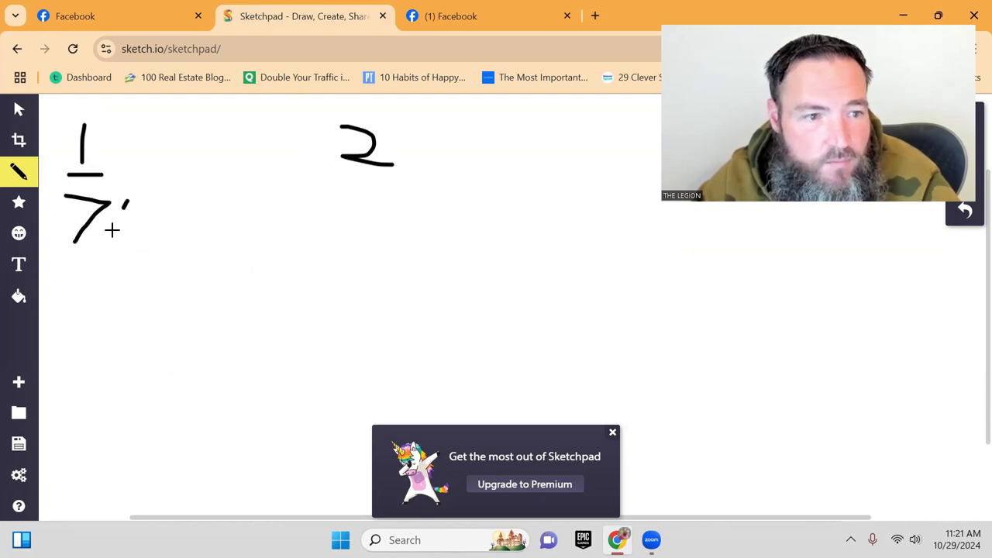
pyautogui.moveTo(128, 201); pyautogui.dragTo(94, 261)
pyautogui.moveTo(120, 225)
pyautogui.mouseDown()
pyautogui.moveTo(140, 240)
pyautogui.moveTo(156, 223)
pyautogui.moveTo(171, 235)
pyautogui.moveTo(187, 227)
pyautogui.mouseUp()
pyautogui.click(186, 211)
pyautogui.click(308, 215)
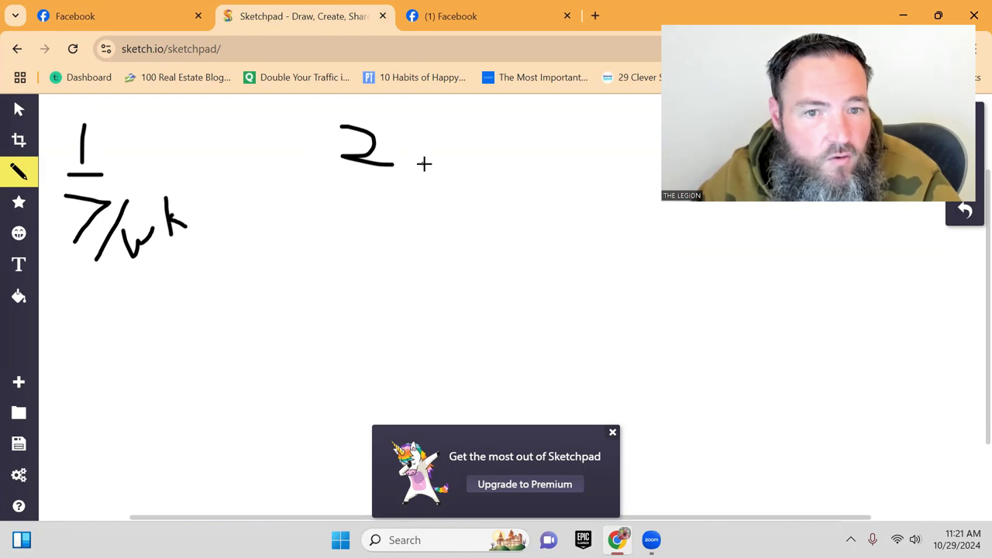
# Write 14/wk under the 2
pyautogui.moveTo(337, 177)
pyautogui.mouseDown()
pyautogui.moveTo(395, 177)
pyautogui.moveTo(350, 217)
pyautogui.moveTo(375, 204)
pyautogui.moveTo(373, 227)
pyautogui.mouseUp()
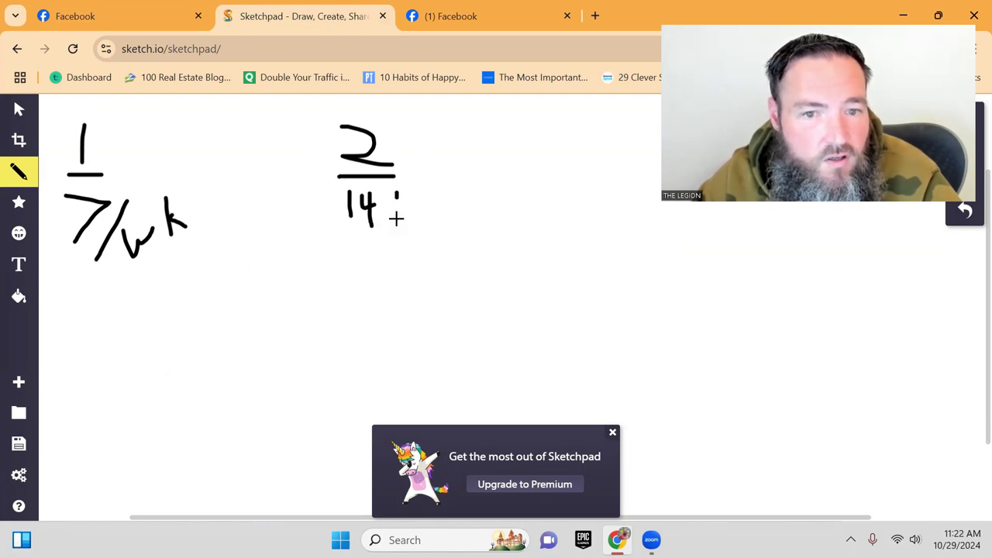
pyautogui.moveTo(397, 193)
pyautogui.mouseDown()
pyautogui.moveTo(397, 234)
pyautogui.moveTo(423, 218)
pyautogui.mouseUp()
pyautogui.moveTo(436, 200)
pyautogui.mouseDown()
pyautogui.moveTo(436, 223)
pyautogui.moveTo(440, 213)
pyautogui.moveTo(489, 223)
pyautogui.mouseUp()
# Launch Calculator from Windows search and compute 7 × 0.3 = 2.1
pyautogui.click(405, 539)
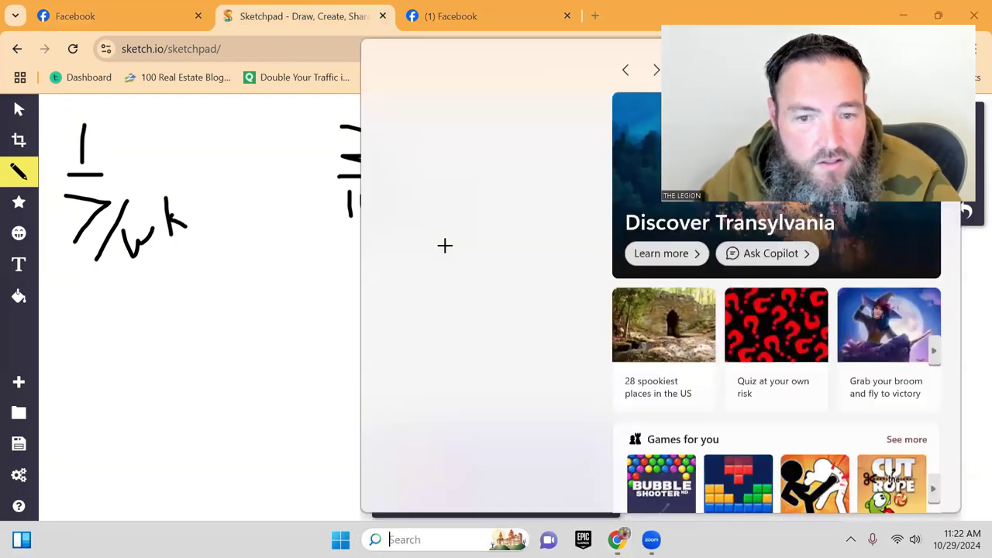
pyautogui.click(411, 313)
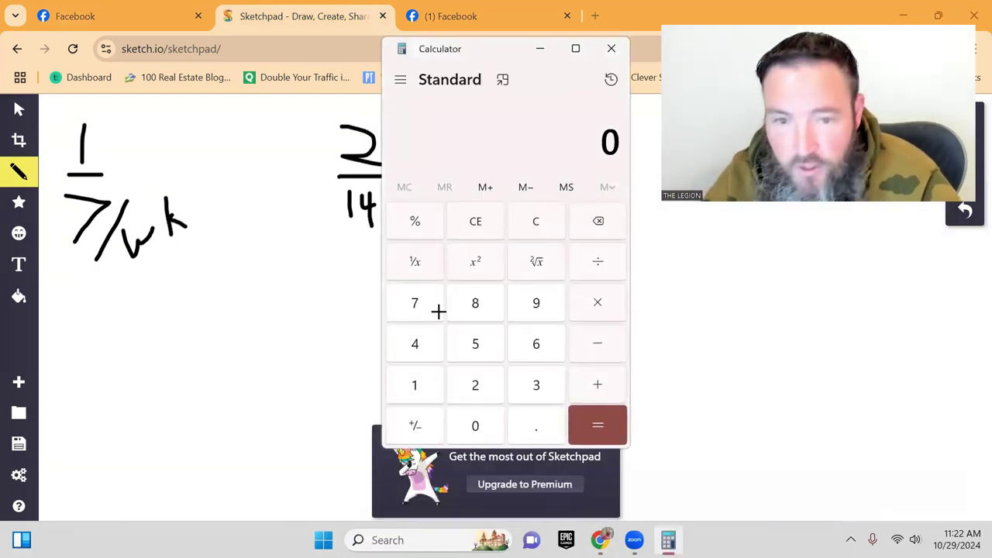
pyautogui.write('7')
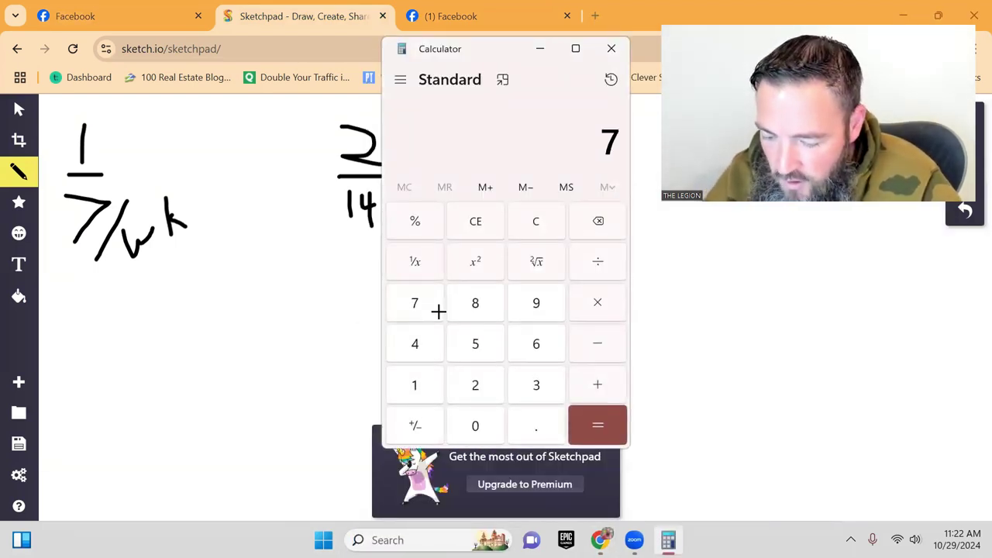
pyautogui.press('*')
pyautogui.write('.3')
pyautogui.press('Return')
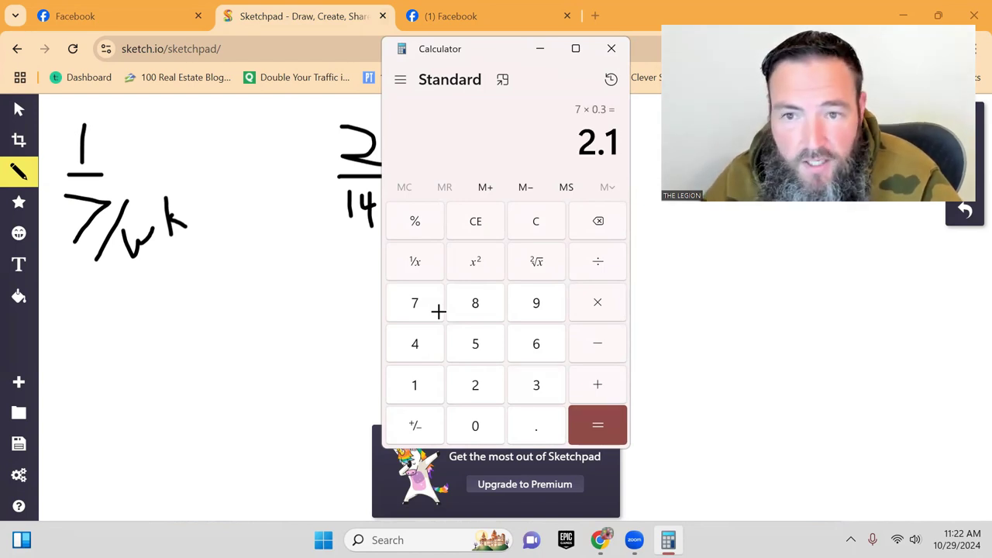
# Write 2 under 7/wk, compute 14 × 0.3 = 4.2, and close Calculator
pyautogui.moveTo(79, 296); pyautogui.dragTo(159, 317)
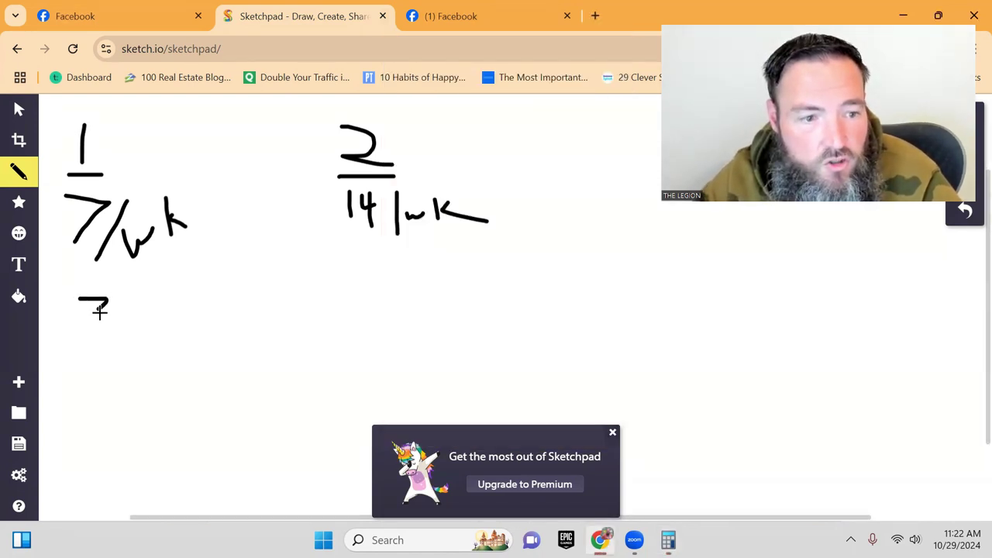
pyautogui.hotkey('alt', 'Tab')
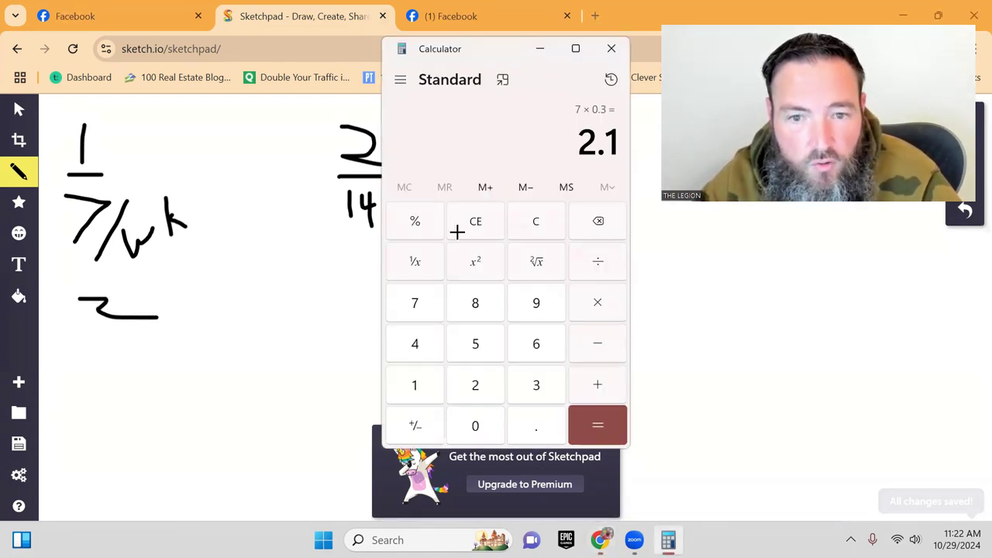
pyautogui.click(511, 222)
pyautogui.write('1')
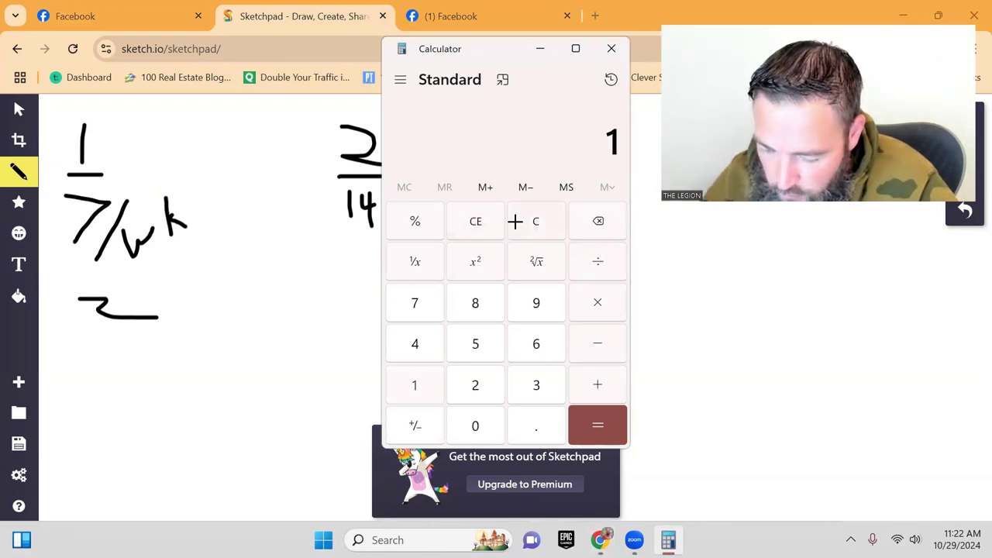
pyautogui.write('4*.3')
pyautogui.press('Return')
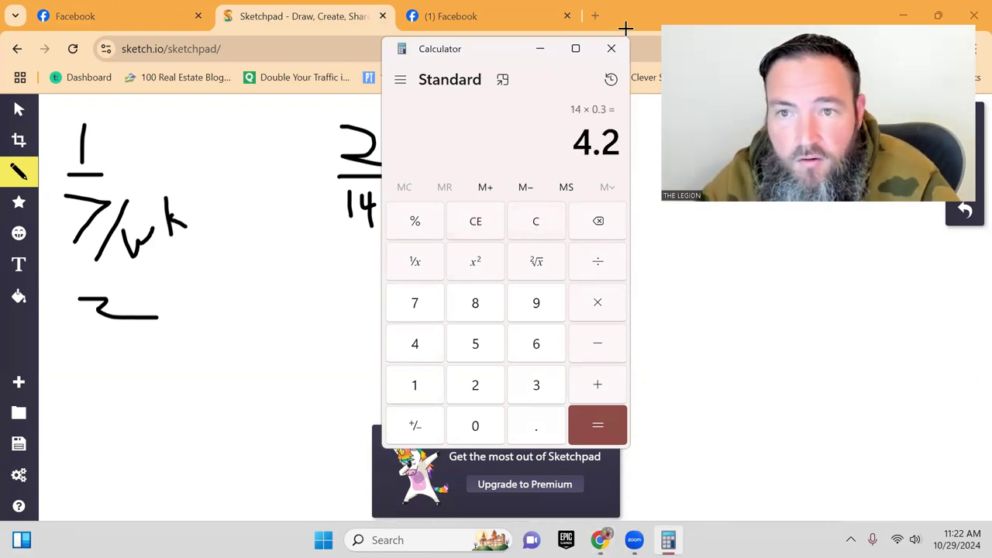
pyautogui.click(612, 48)
# Pencil a 4 under the 14/wk fraction on the Sketchpad canvas
pyautogui.moveTo(347, 271)
pyautogui.mouseDown()
pyautogui.moveTo(394, 285)
pyautogui.moveTo(376, 307)
pyautogui.mouseUp()
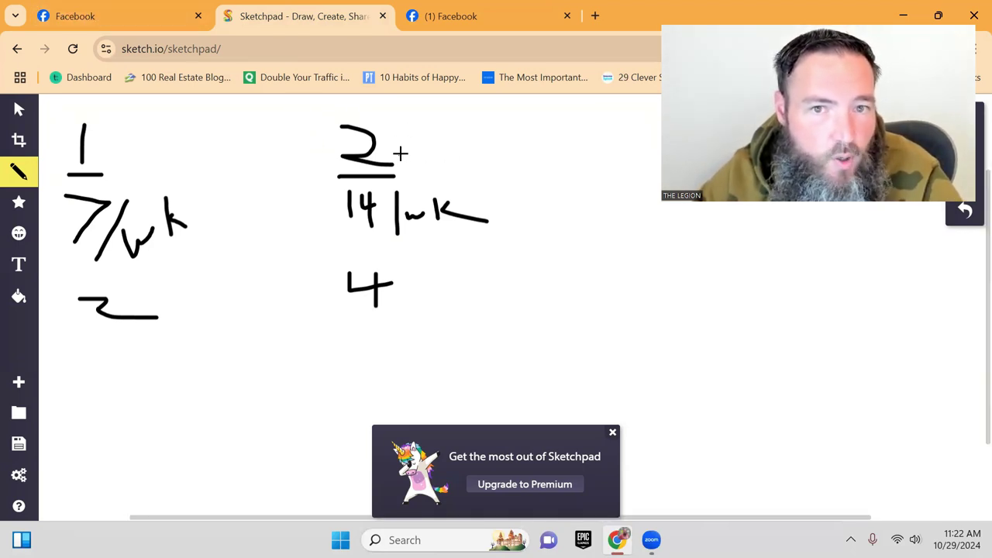
# Return to the loan officer's profile tab before heading to the home feed
pyautogui.click(130, 15)
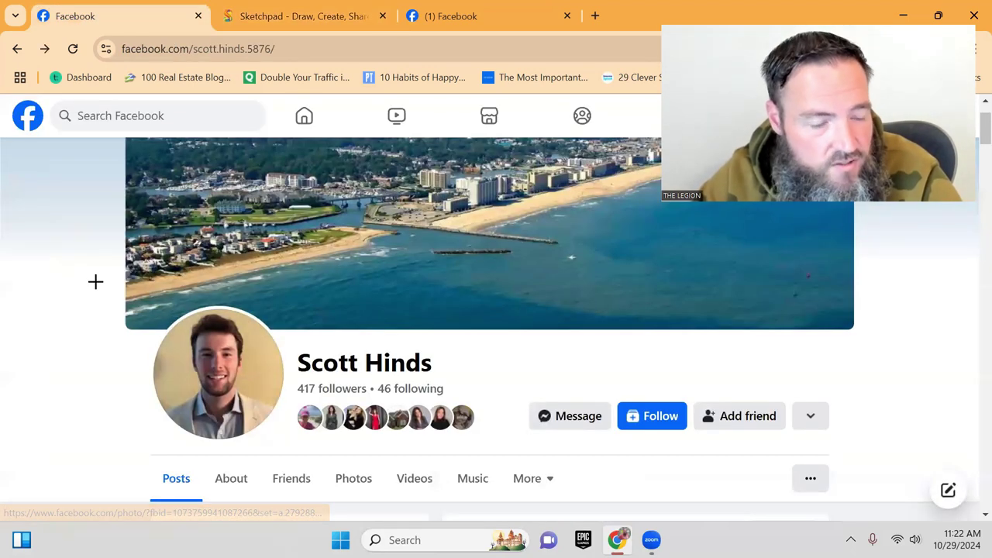
pyautogui.scroll(-1, 65, 281)
pyautogui.scroll(-1, 66, 281)
pyautogui.scroll(-1, 66, 281)
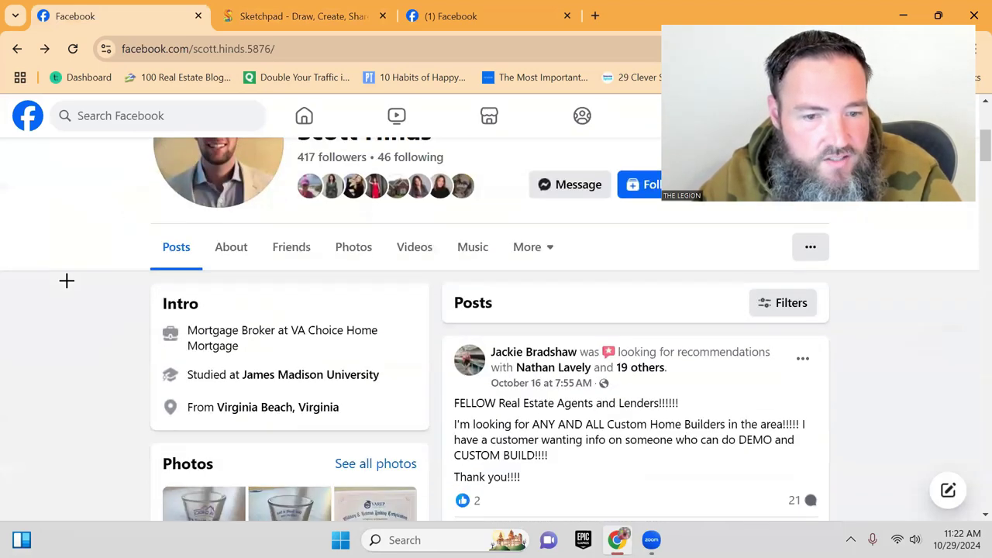
pyautogui.scroll(4, 66, 281)
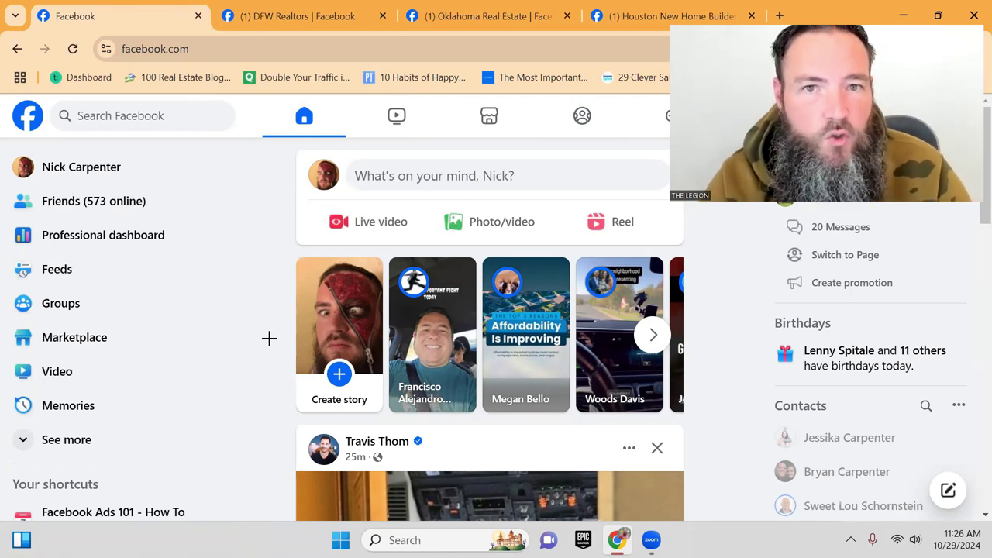
# Open the DFW Realtors group and sort its feed by newest posts first
pyautogui.click(259, 16)
pyautogui.scroll(-1, 148, 292)
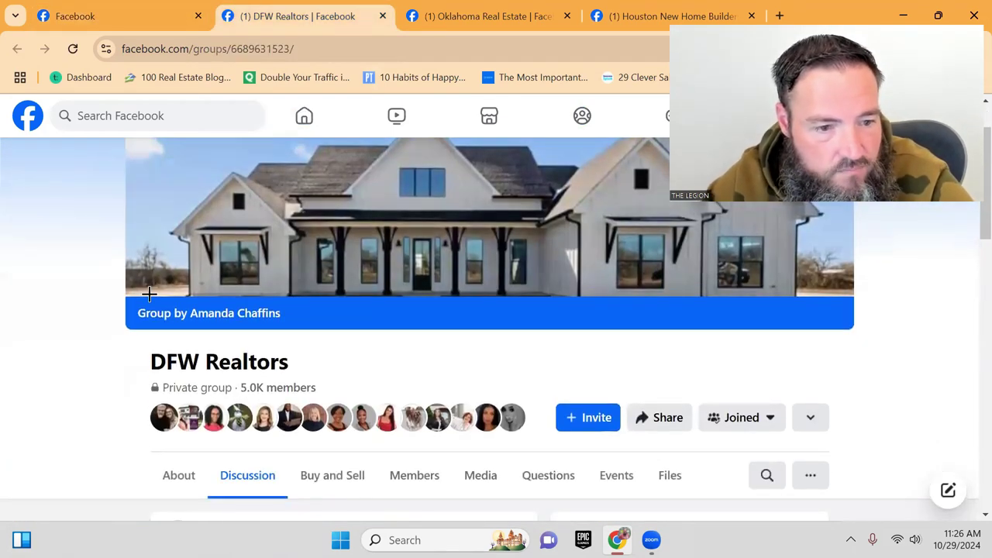
pyautogui.scroll(-1, 119, 263)
pyautogui.scroll(-1, 102, 295)
pyautogui.scroll(-1, 108, 297)
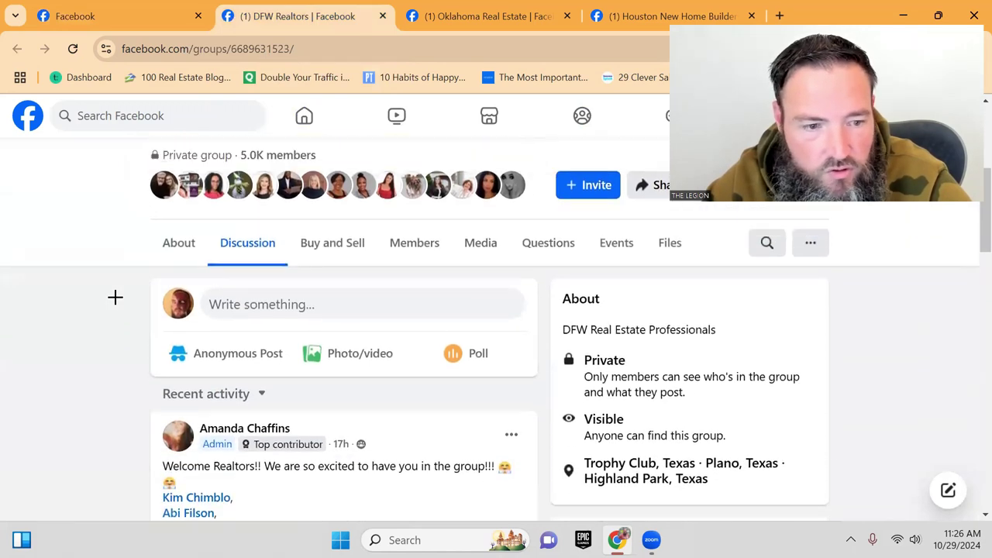
pyautogui.click(206, 394)
pyautogui.click(208, 377)
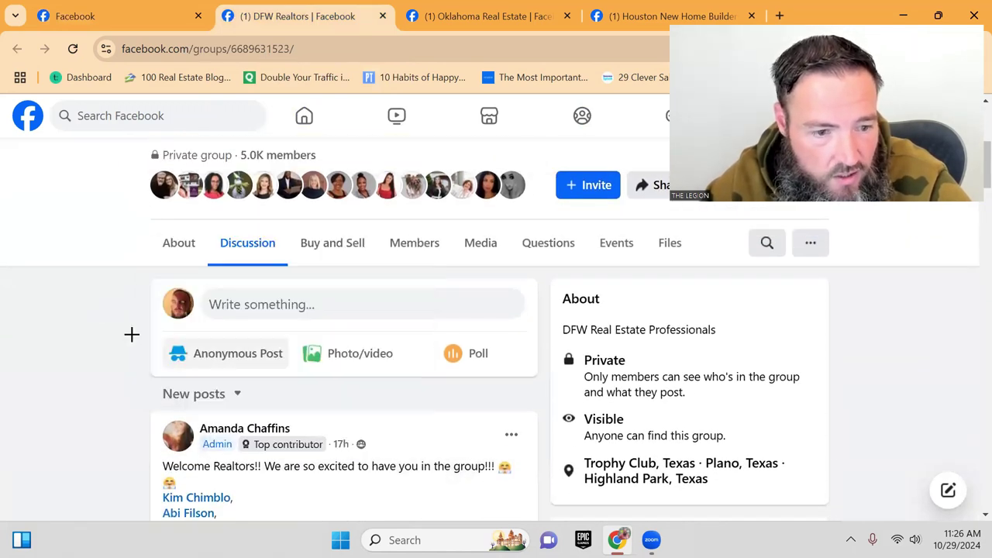
pyautogui.scroll(-2, 97, 313)
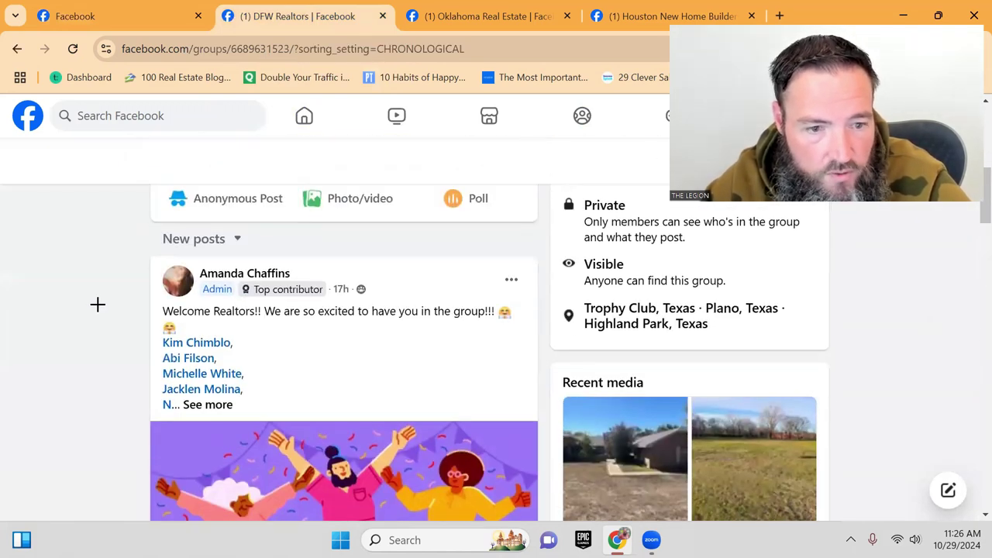
pyautogui.scroll(-1, 97, 305)
pyautogui.scroll(-3, 97, 304)
pyautogui.scroll(-1, 97, 304)
pyautogui.scroll(-2, 97, 304)
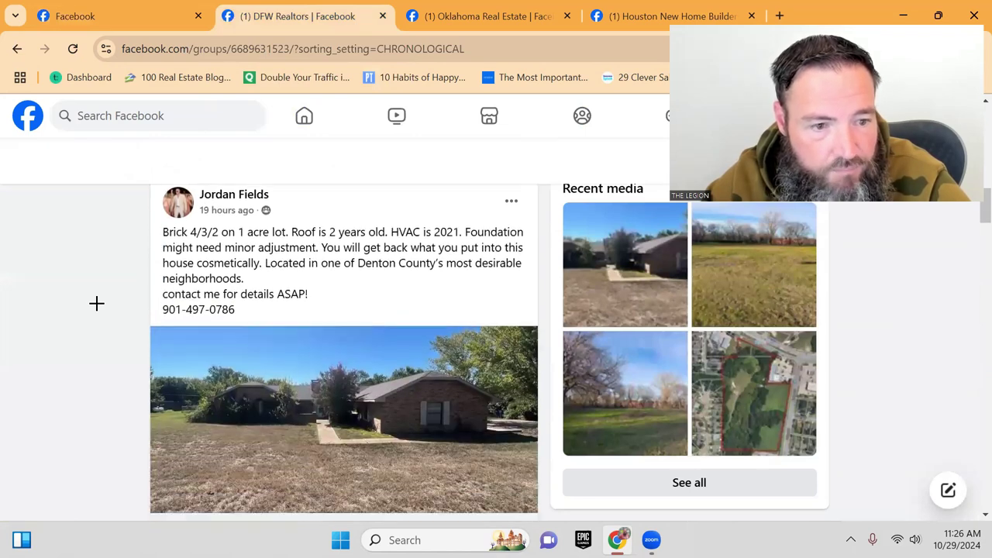
pyautogui.scroll(-4, 96, 303)
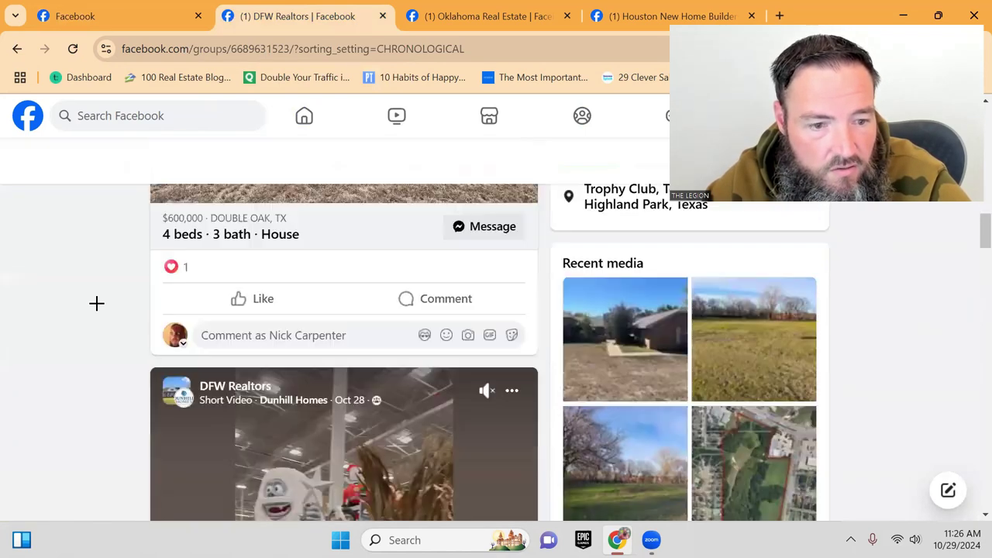
pyautogui.scroll(-1, 97, 303)
pyautogui.scroll(-1, 96, 304)
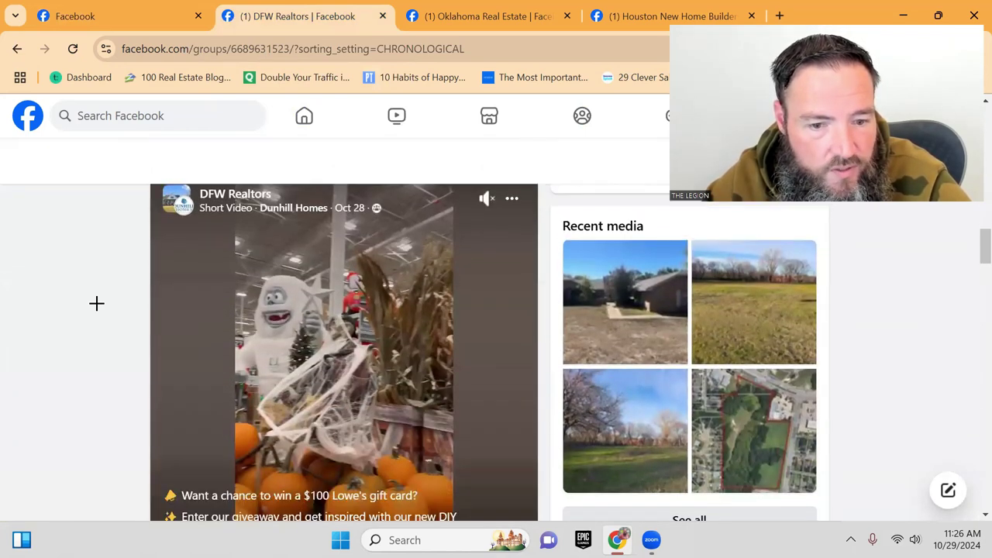
pyautogui.scroll(-1, 96, 303)
pyautogui.scroll(-3, 96, 303)
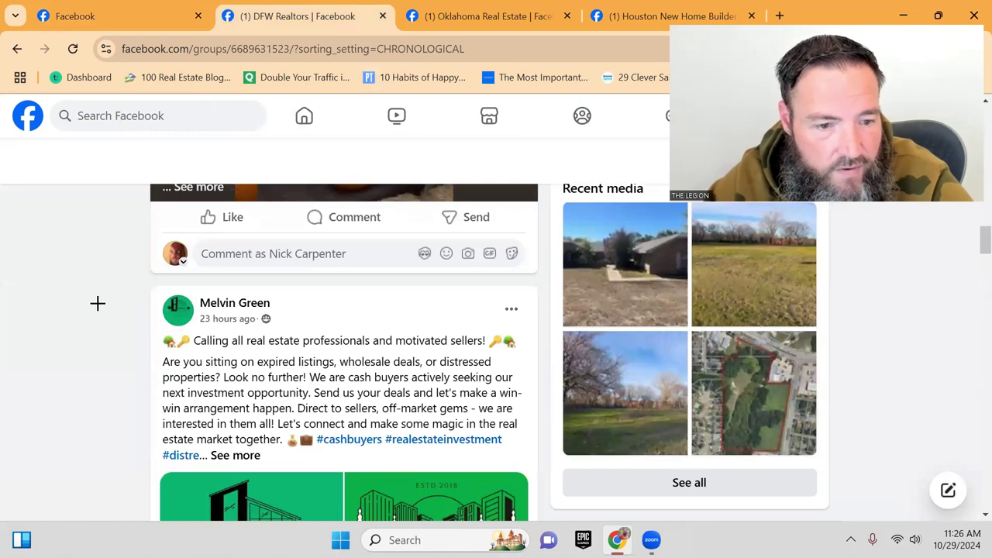
pyautogui.scroll(-2, 97, 303)
pyautogui.scroll(-2, 97, 303)
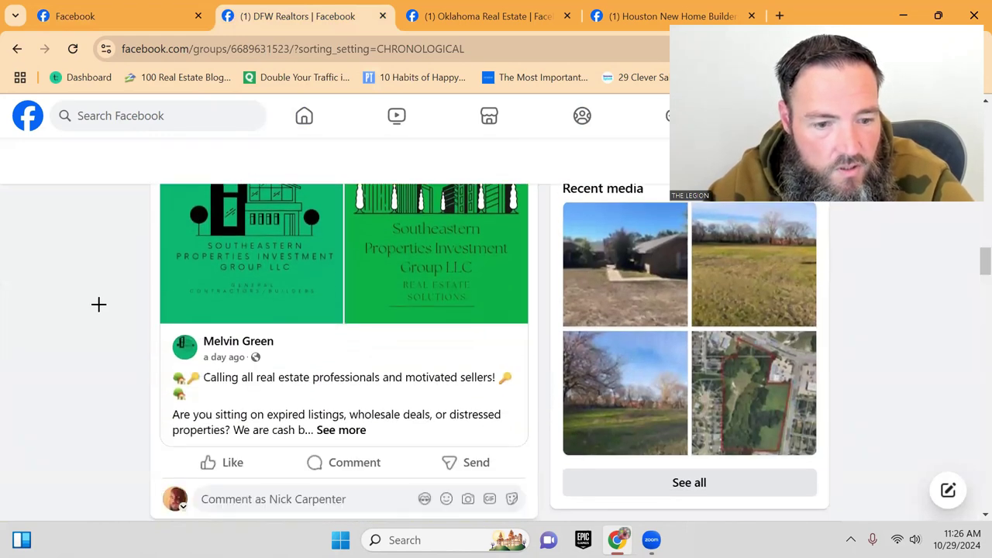
pyautogui.scroll(-3, 99, 304)
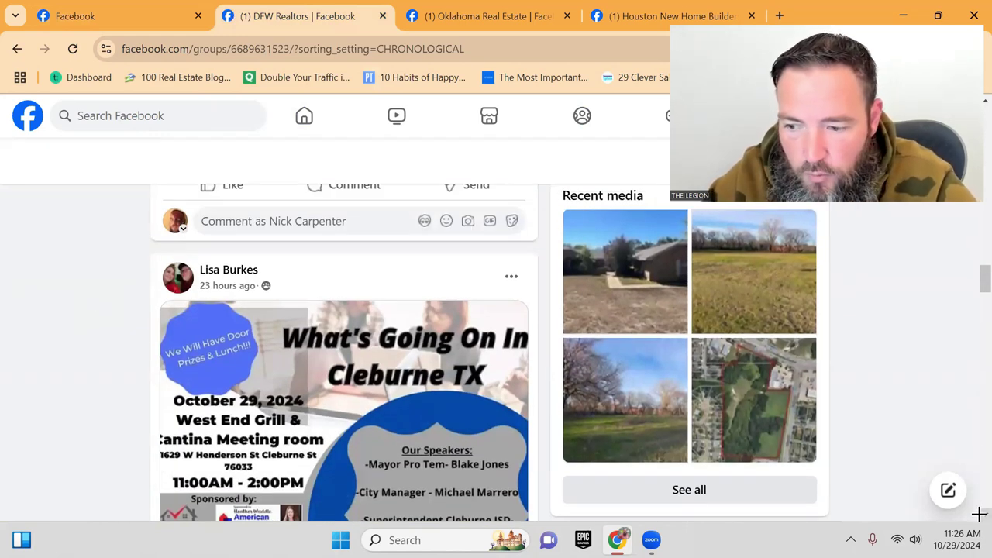
pyautogui.scroll(-1, 979, 514)
pyautogui.scroll(-2, 979, 514)
pyautogui.scroll(-1, 980, 514)
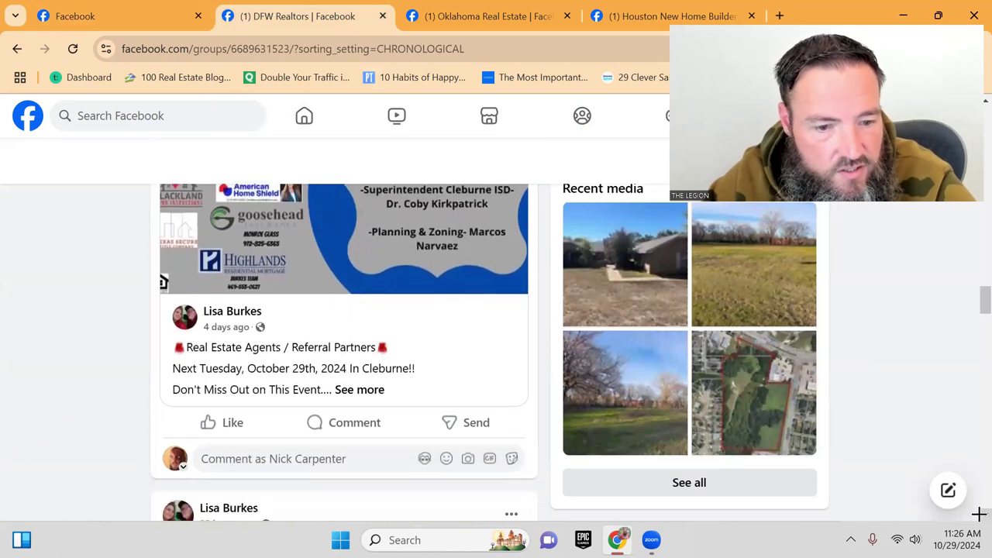
pyautogui.scroll(-1, 979, 514)
pyautogui.scroll(1, 980, 514)
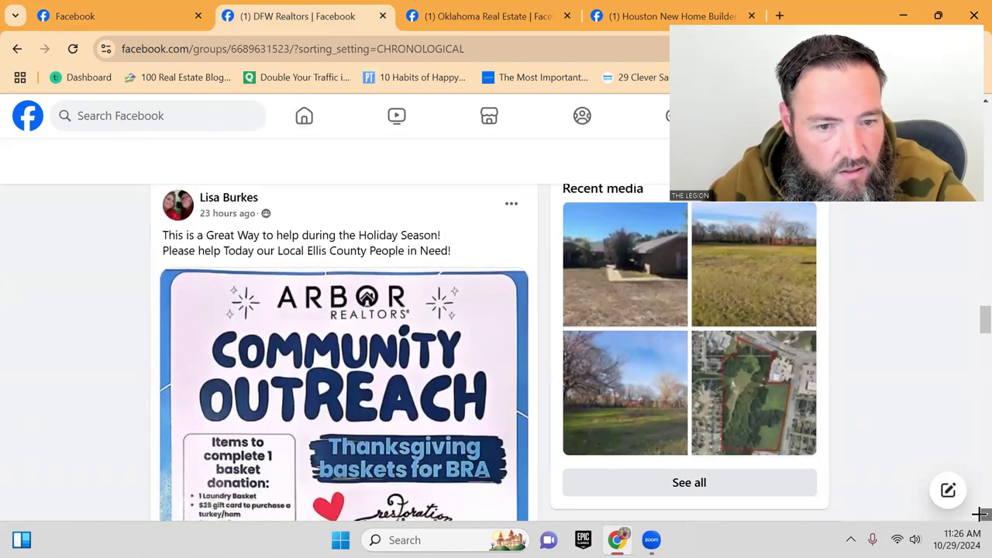
pyautogui.scroll(-2, 979, 514)
pyautogui.scroll(-1, 979, 514)
pyautogui.scroll(-3, 979, 514)
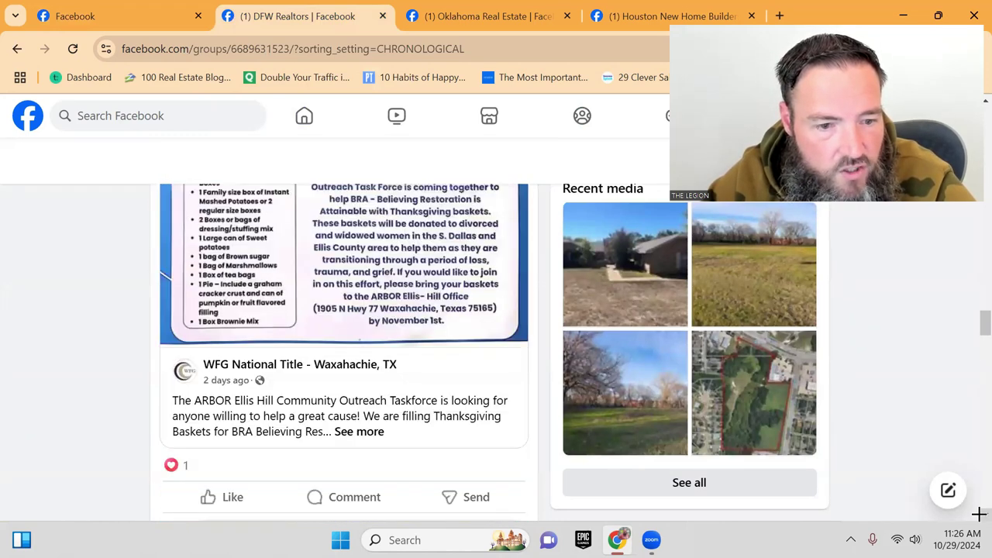
pyautogui.scroll(-2, 980, 514)
pyautogui.scroll(-2, 979, 514)
pyautogui.scroll(-2, 979, 514)
pyautogui.scroll(-2, 979, 515)
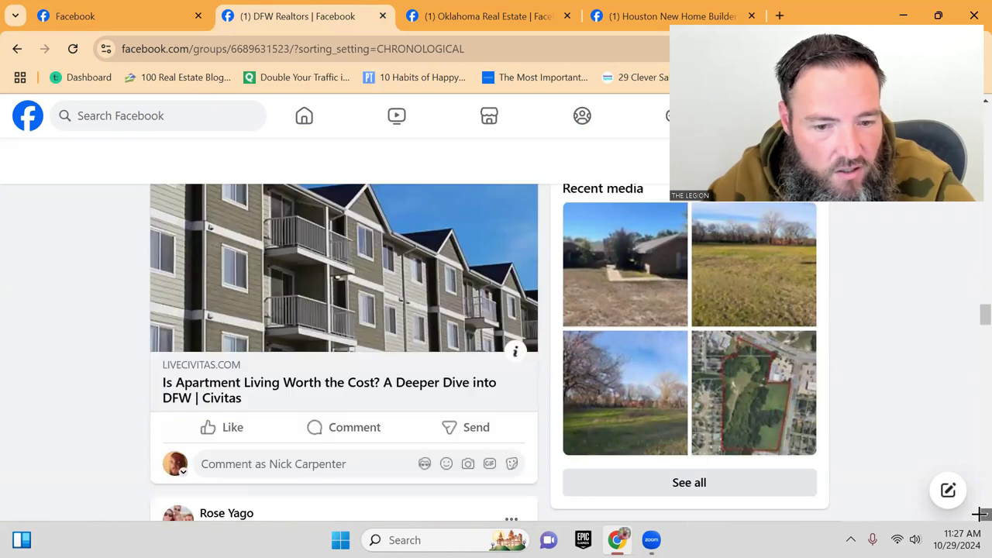
pyautogui.scroll(-1, 979, 514)
pyautogui.scroll(-2, 979, 514)
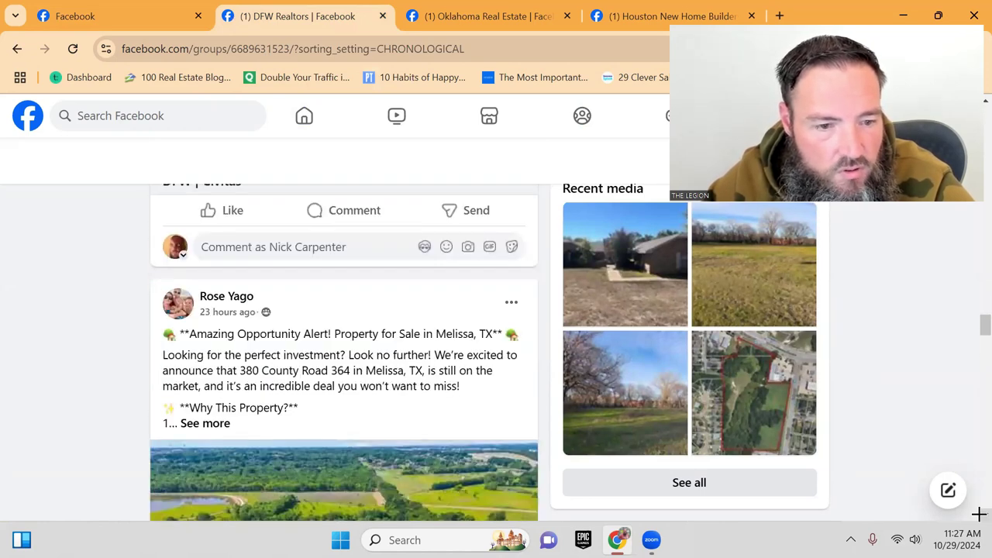
pyautogui.scroll(-3, 979, 514)
pyautogui.scroll(-2, 979, 514)
pyautogui.scroll(-3, 979, 514)
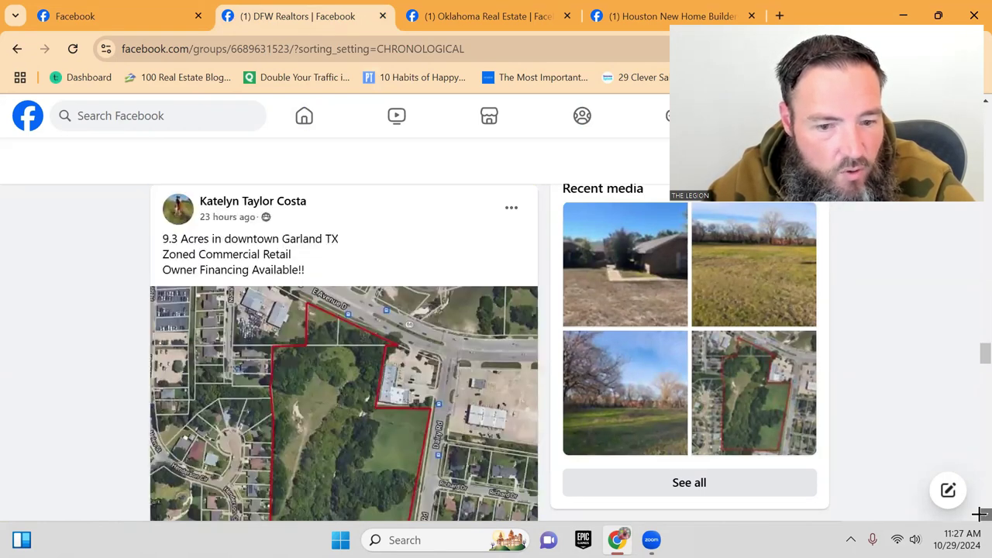
pyautogui.scroll(-2, 979, 514)
pyautogui.scroll(-3, 979, 514)
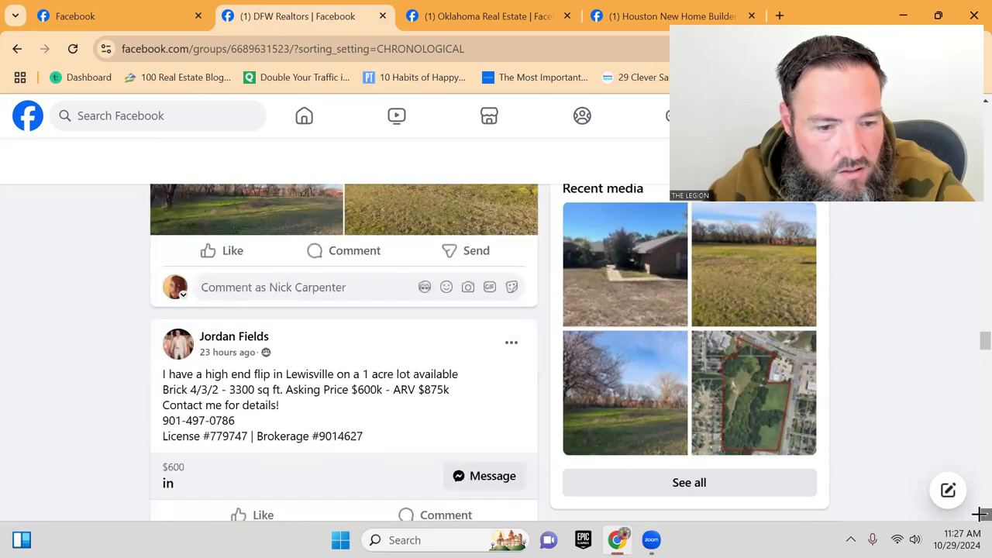
pyautogui.scroll(-3, 979, 515)
pyautogui.scroll(-2, 979, 514)
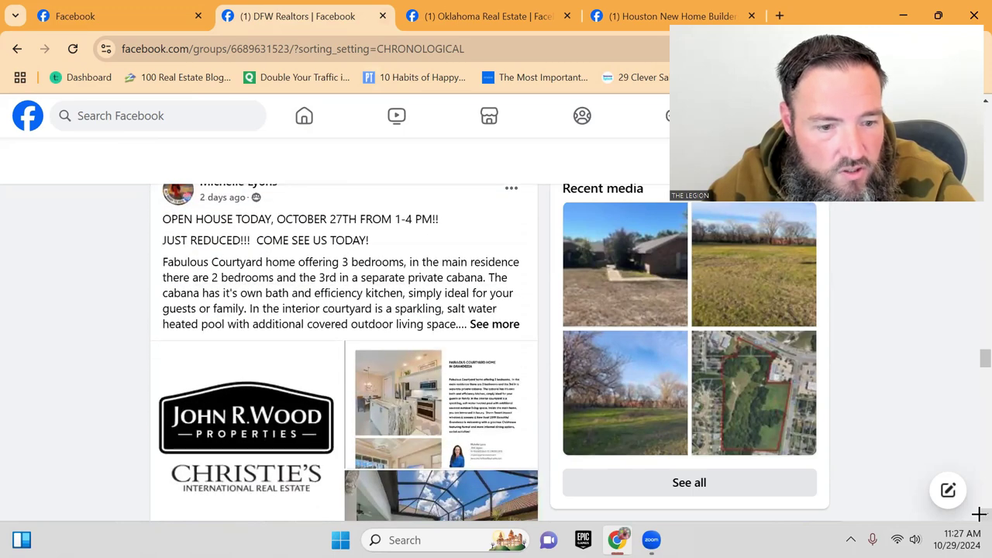
pyautogui.scroll(-1, 980, 514)
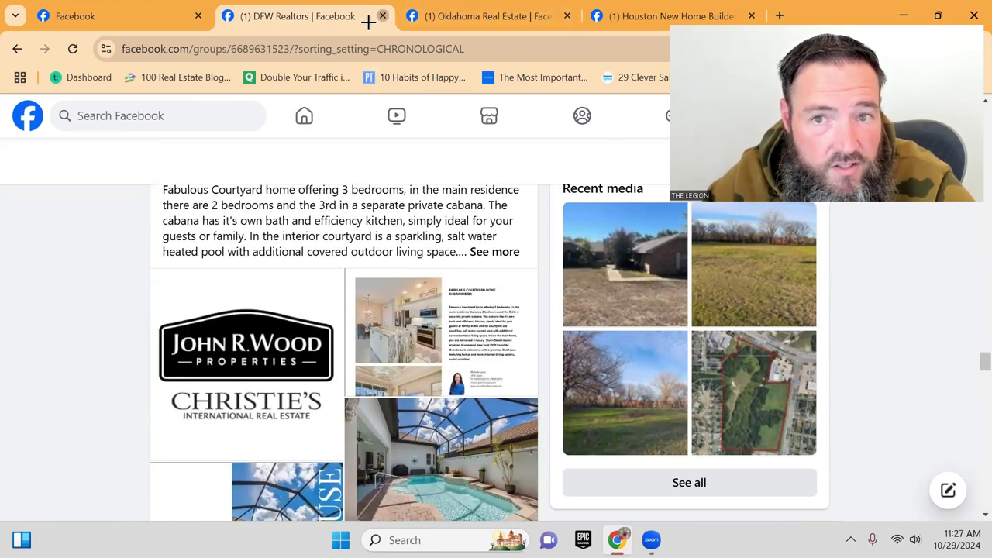
# Close DFW Realtors and sort the Oklahoma Real Estate group by new posts
pyautogui.click(382, 15)
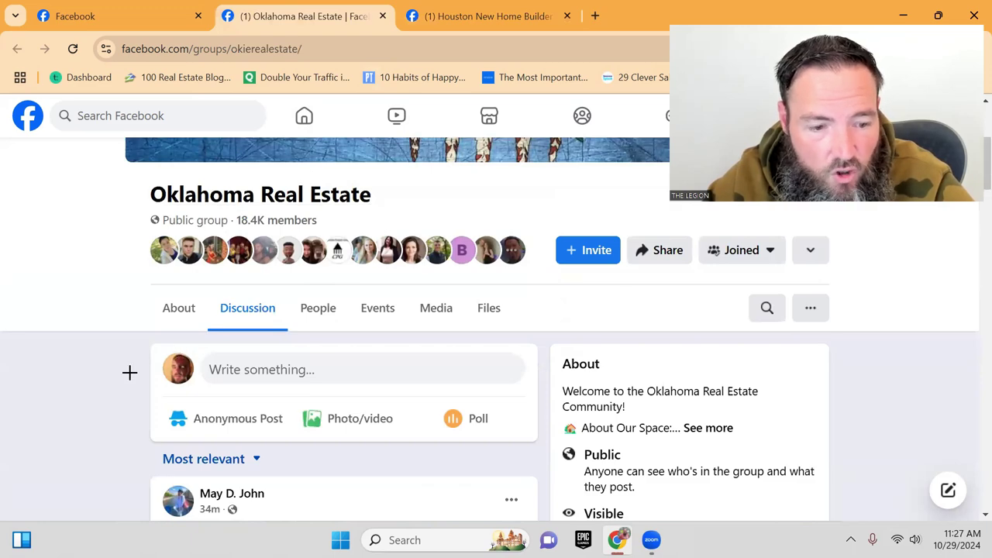
pyautogui.scroll(-1, 155, 374)
pyautogui.click(186, 382)
pyautogui.click(198, 350)
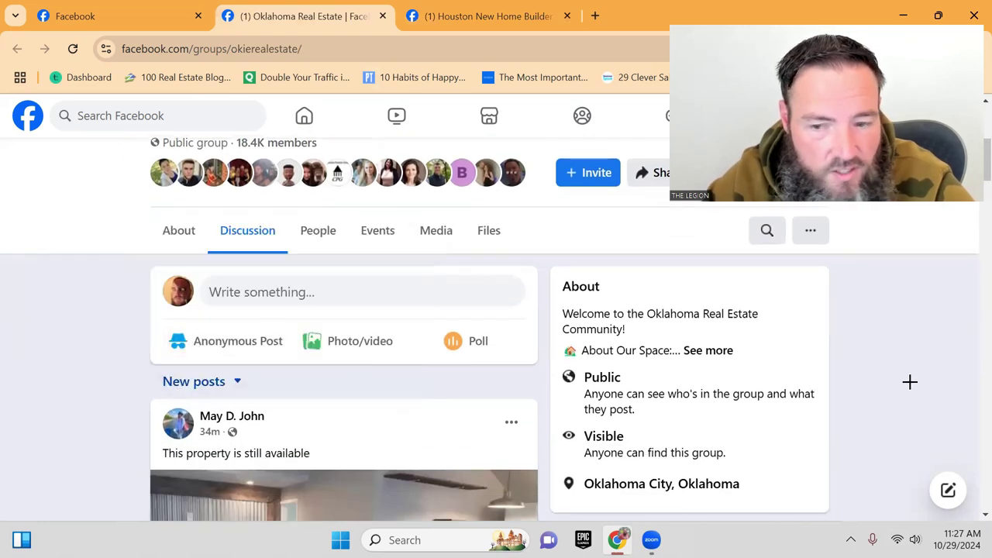
pyautogui.scroll(-1, 107, 387)
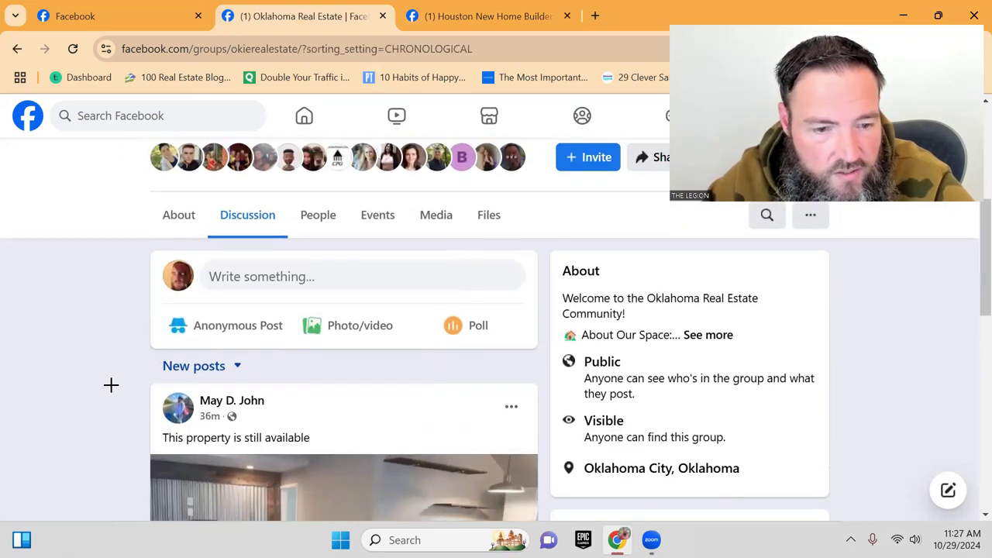
pyautogui.scroll(-1, 107, 376)
pyautogui.scroll(-1, 108, 369)
pyautogui.scroll(-2, 107, 358)
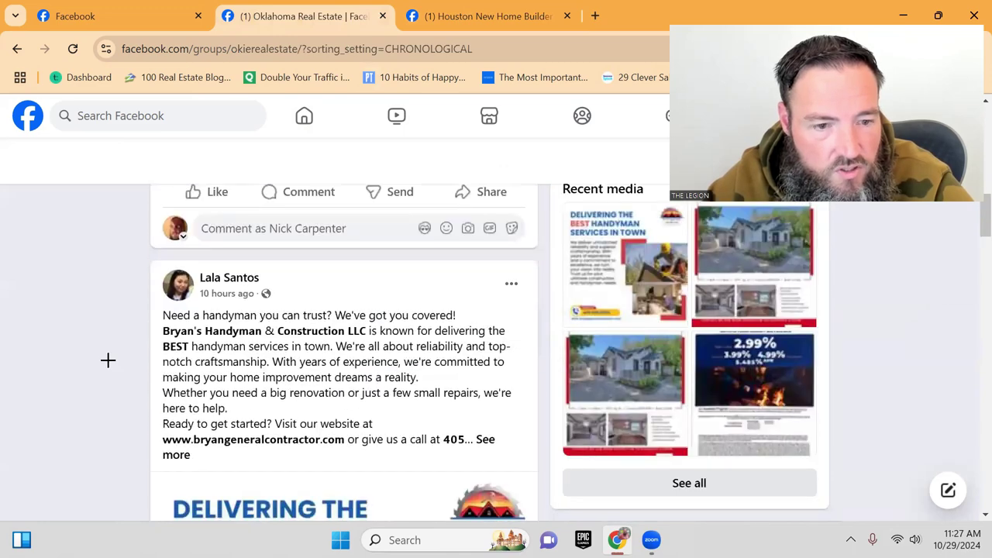
pyautogui.scroll(-2, 106, 346)
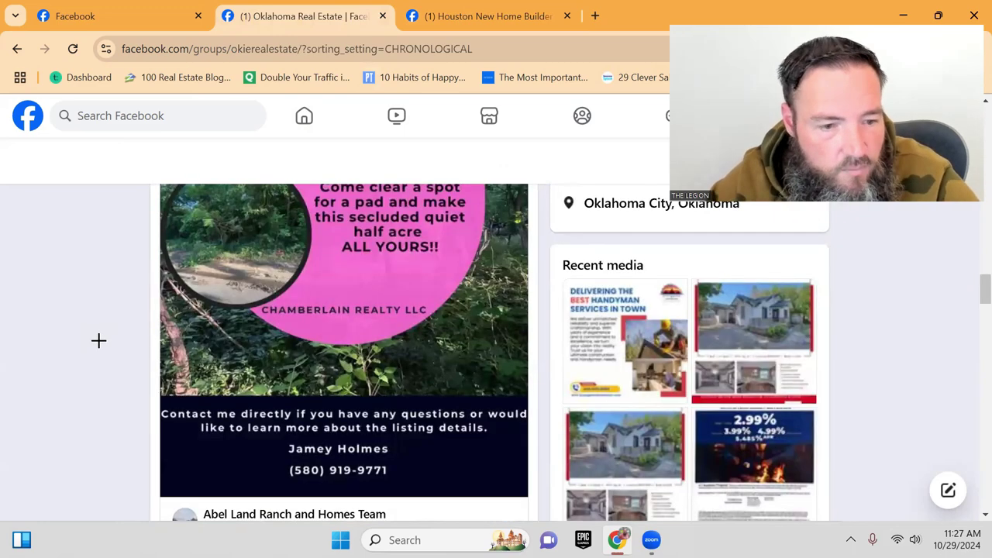
pyautogui.scroll(-4, 93, 342)
pyautogui.scroll(-1, 89, 346)
pyautogui.scroll(-4, 89, 345)
pyautogui.scroll(-2, 89, 346)
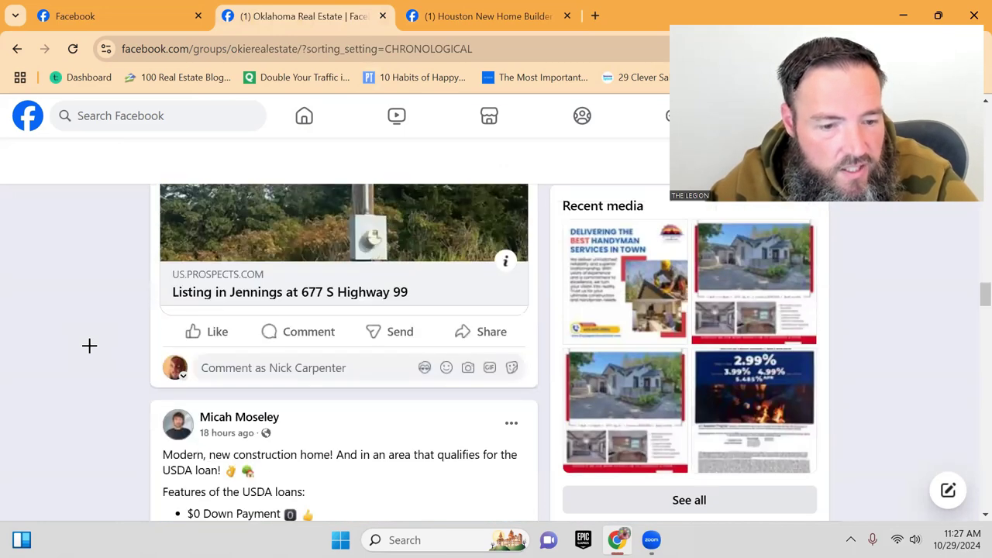
pyautogui.scroll(-2, 89, 345)
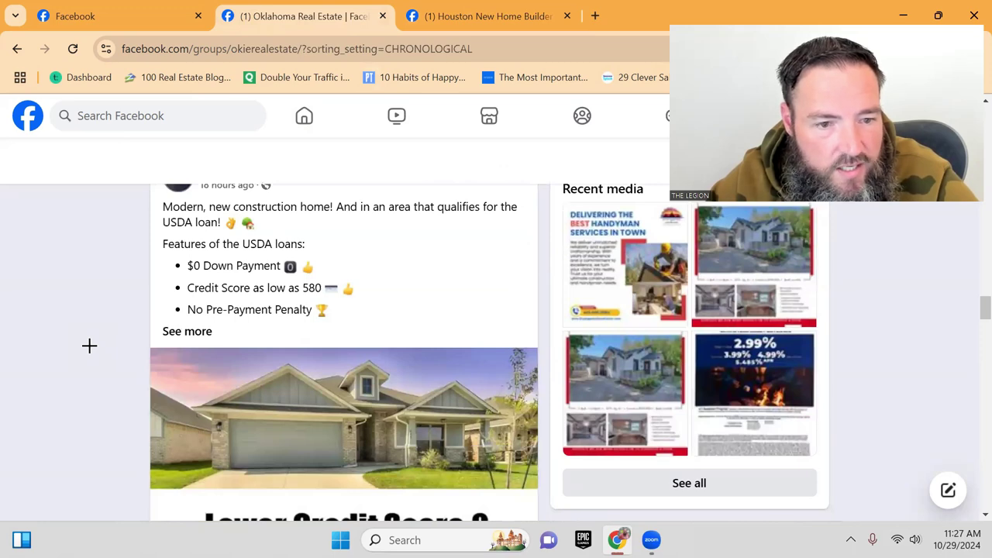
pyautogui.scroll(2, 89, 346)
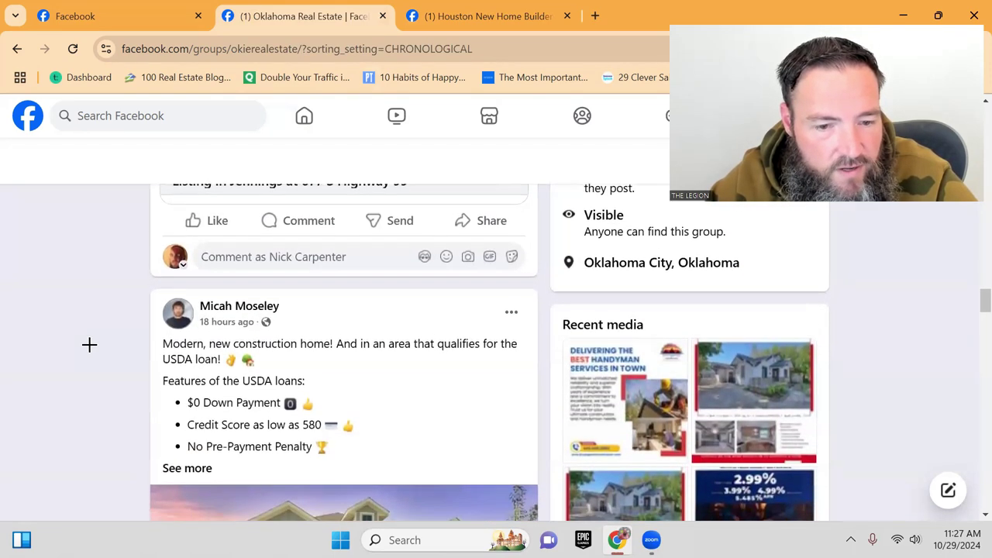
pyautogui.scroll(-3, 89, 345)
pyautogui.scroll(-4, 89, 345)
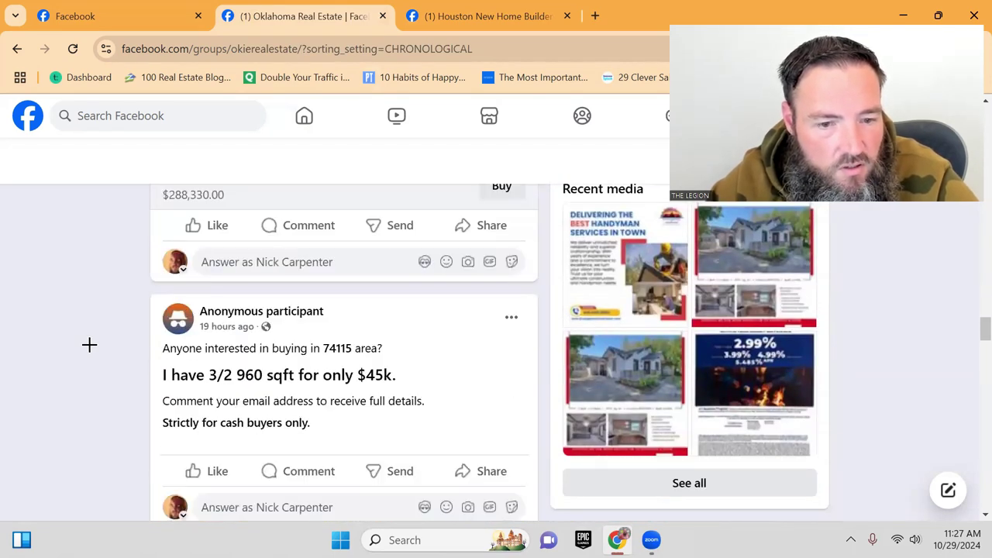
pyautogui.scroll(-3, 89, 345)
pyautogui.scroll(-2, 89, 345)
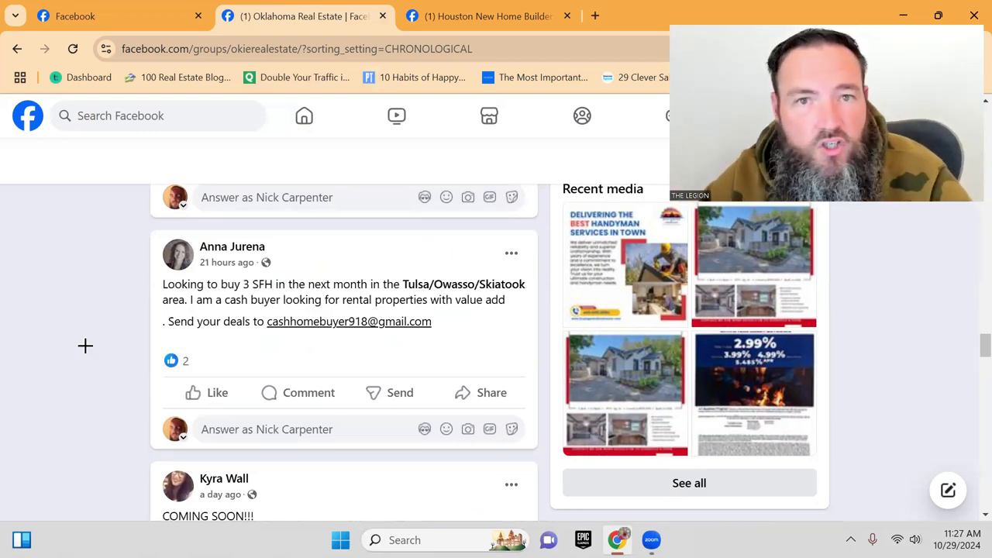
pyautogui.scroll(1, 66, 341)
pyautogui.scroll(-3, 67, 345)
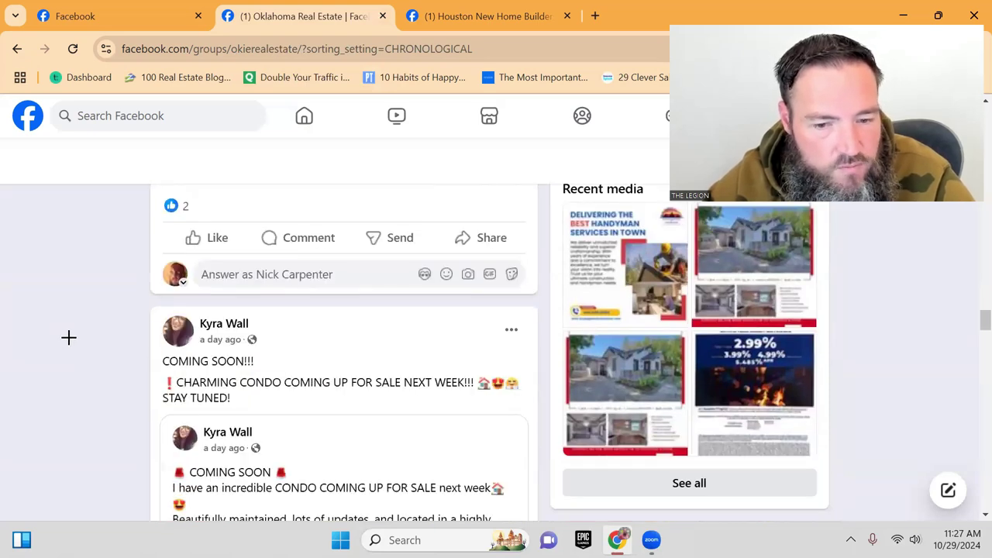
pyautogui.scroll(-3, 68, 337)
pyautogui.scroll(-1, 68, 337)
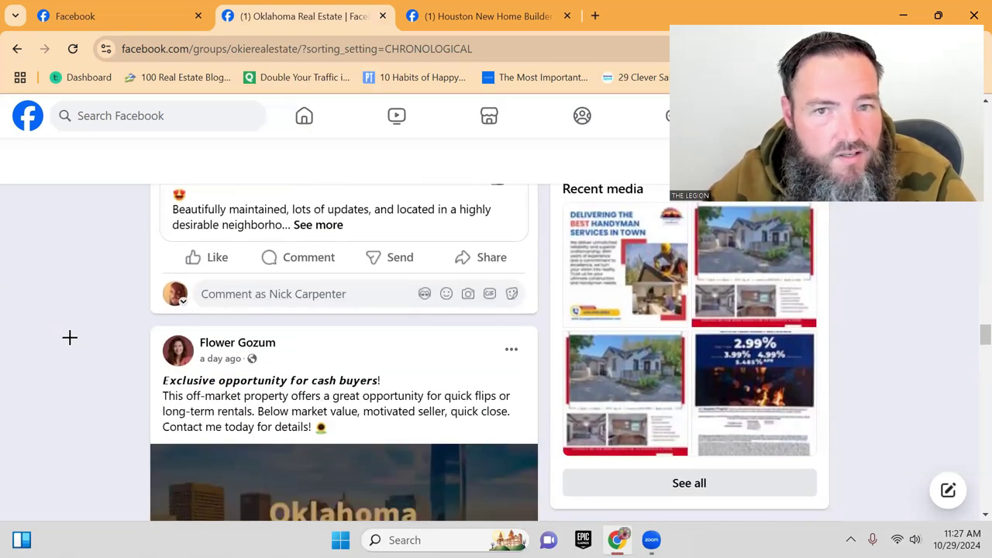
pyautogui.scroll(-1, 69, 337)
pyautogui.scroll(-2, 69, 338)
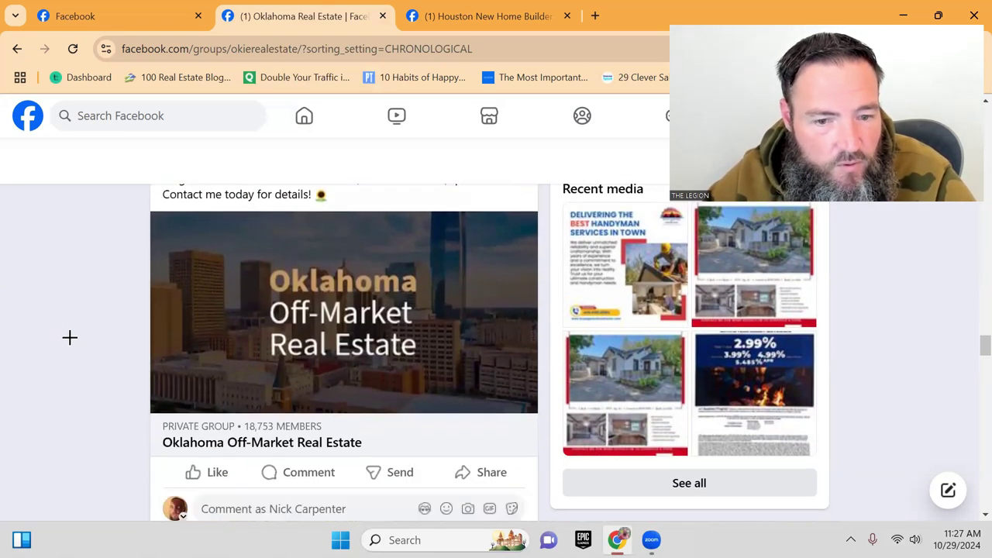
pyautogui.scroll(-1, 70, 335)
pyautogui.scroll(-2, 70, 333)
pyautogui.scroll(-1, 70, 334)
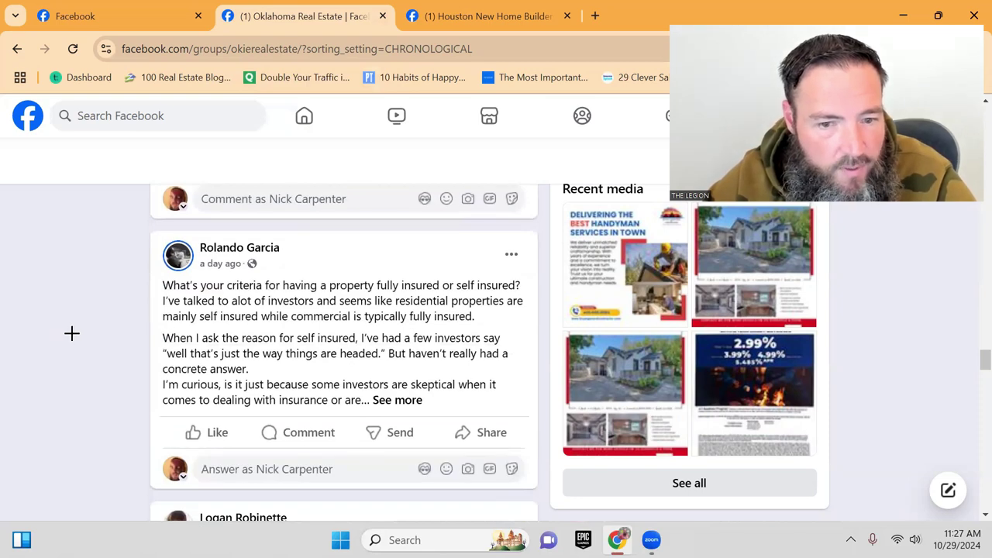
pyautogui.scroll(-1, 71, 333)
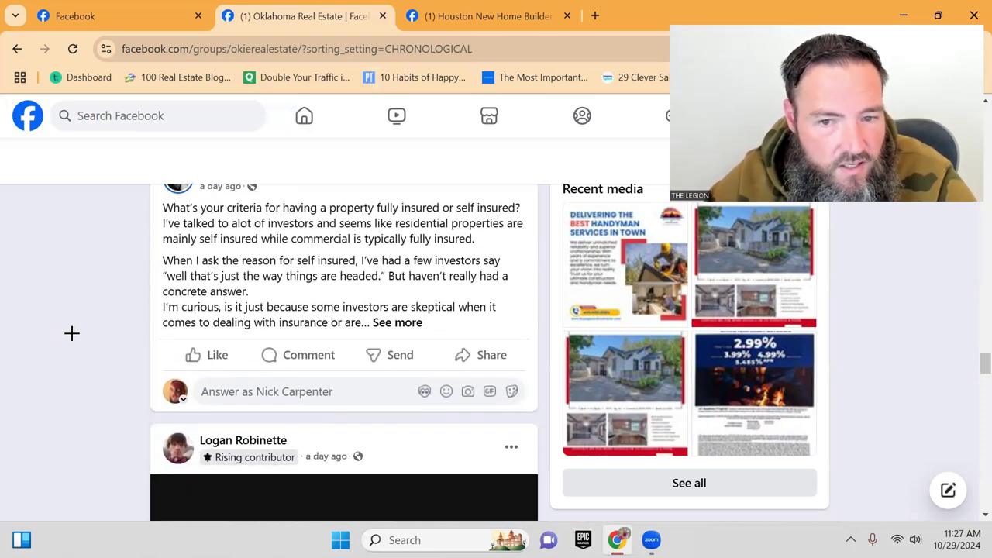
pyautogui.scroll(-4, 71, 334)
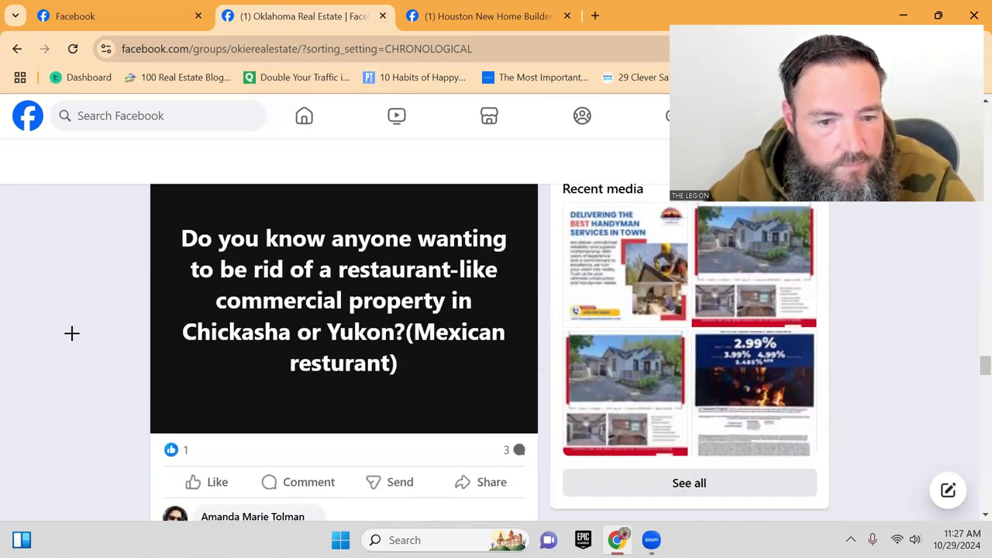
pyautogui.scroll(-2, 72, 334)
pyautogui.scroll(-2, 71, 334)
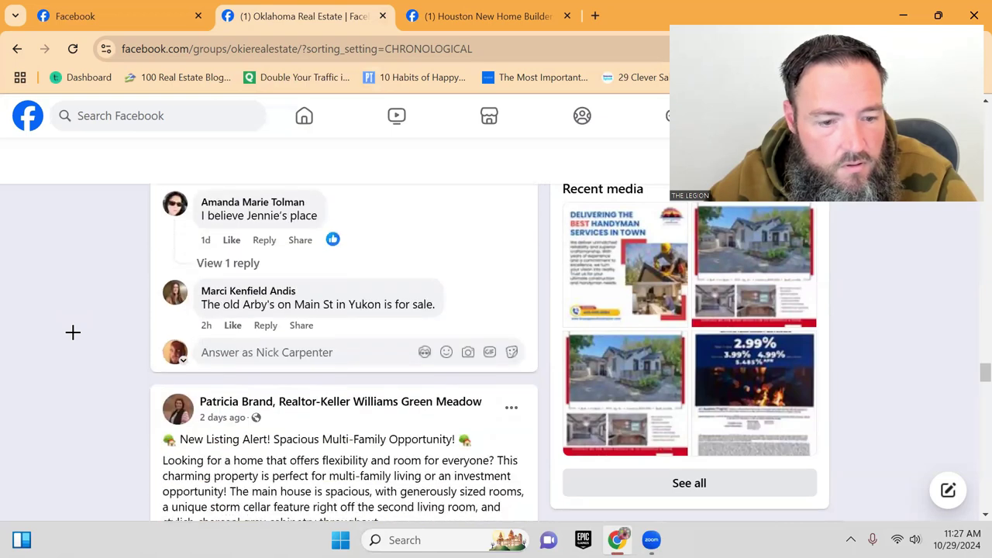
pyautogui.scroll(-3, 72, 332)
pyautogui.scroll(-2, 72, 332)
pyautogui.scroll(-3, 72, 332)
pyautogui.scroll(-4, 73, 332)
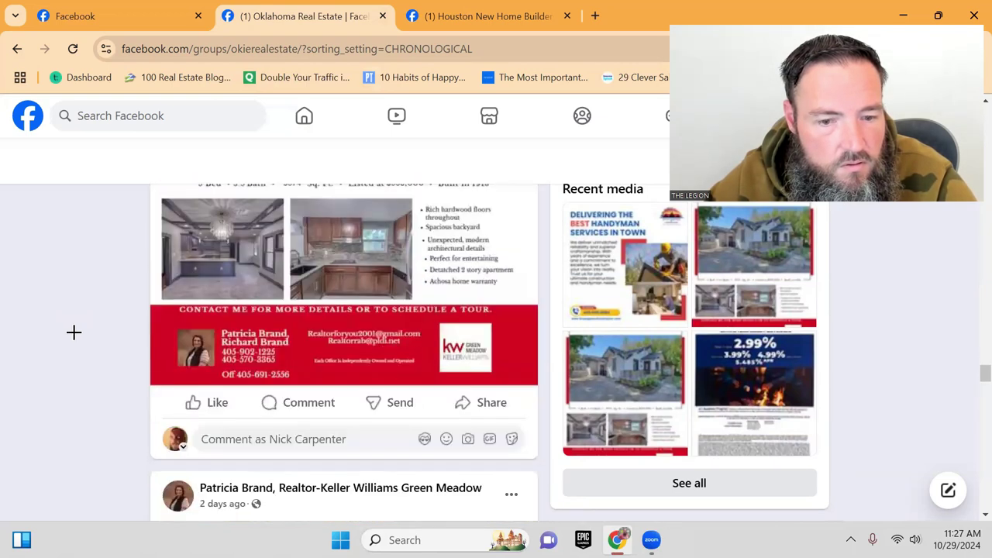
pyautogui.scroll(-2, 74, 332)
pyautogui.scroll(-3, 73, 332)
pyautogui.scroll(-2, 73, 331)
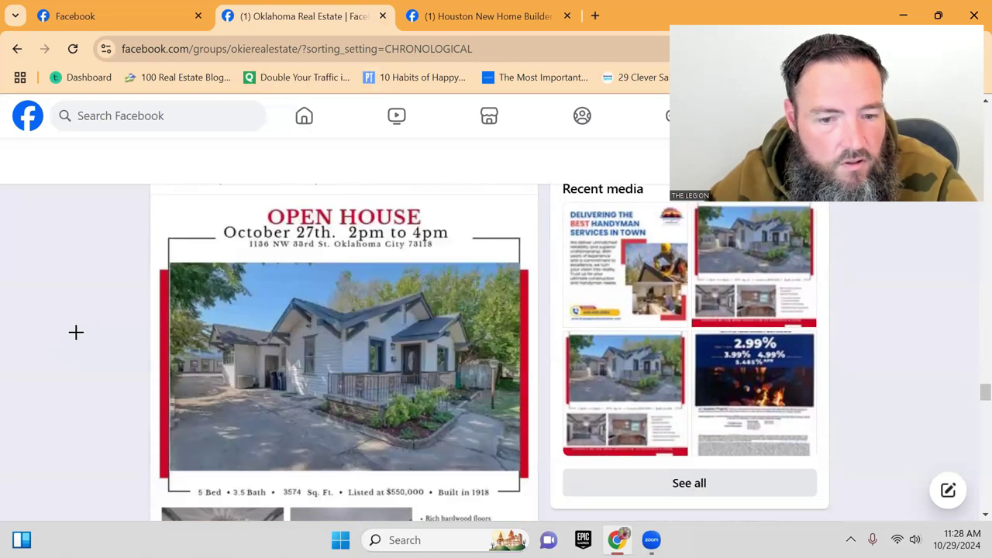
pyautogui.scroll(-2, 73, 332)
# Close the Oklahoma Real Estate group page, leaving the Houston group in view
pyautogui.click(382, 15)
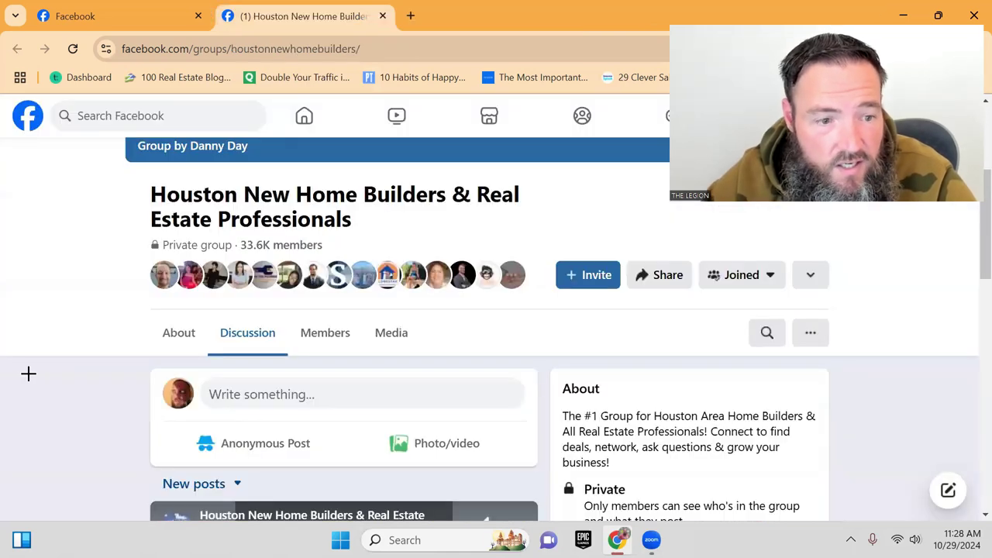
pyautogui.scroll(-4, 70, 367)
pyautogui.scroll(2, 71, 349)
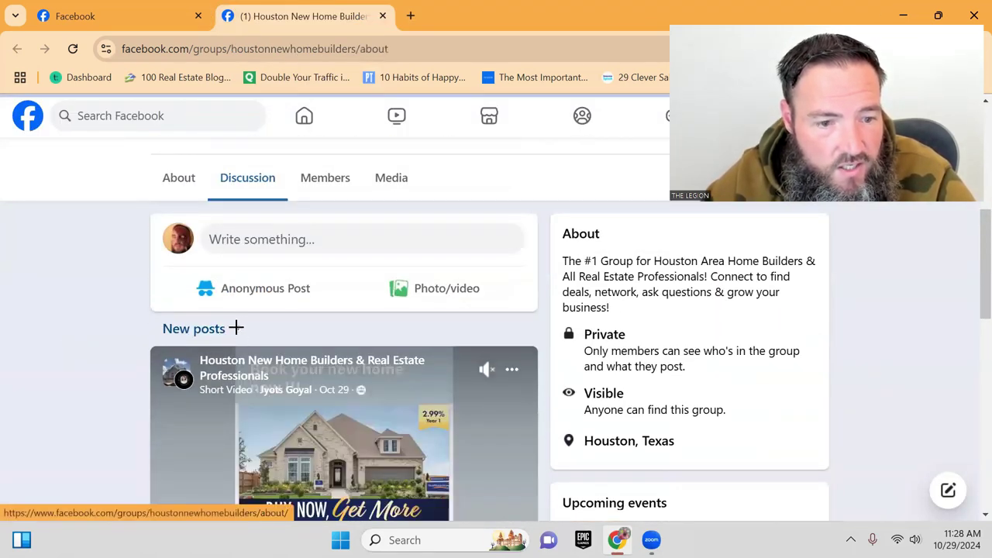
pyautogui.scroll(-1, 207, 263)
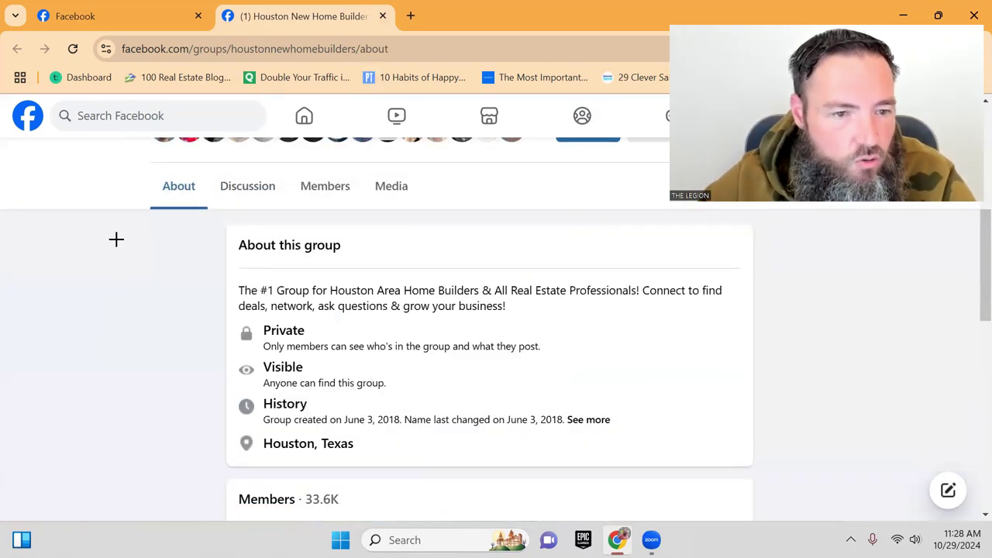
pyautogui.scroll(2, 55, 269)
pyautogui.scroll(-2, 53, 306)
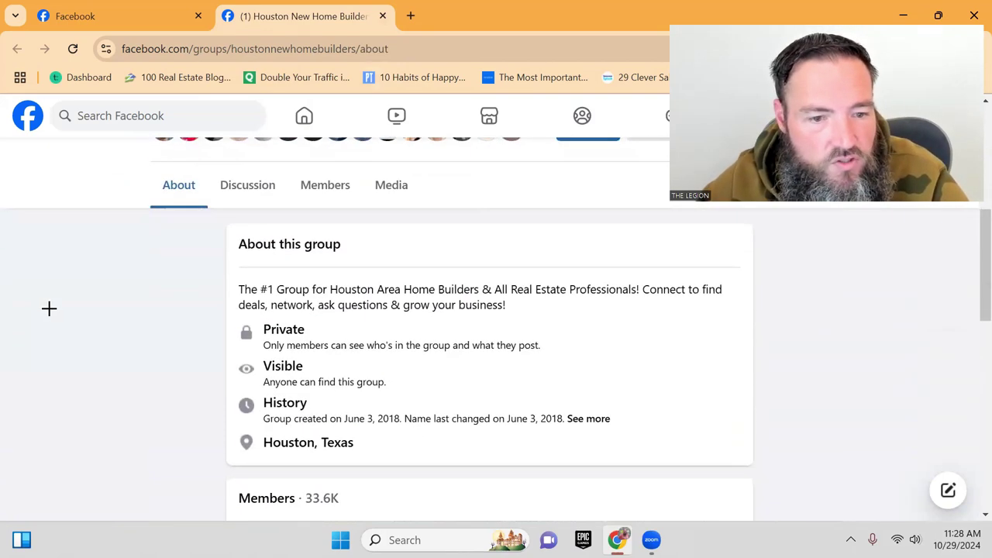
pyautogui.scroll(-3, 52, 306)
pyautogui.scroll(-3, 52, 305)
pyautogui.scroll(-2, 53, 306)
pyautogui.scroll(-1, 55, 304)
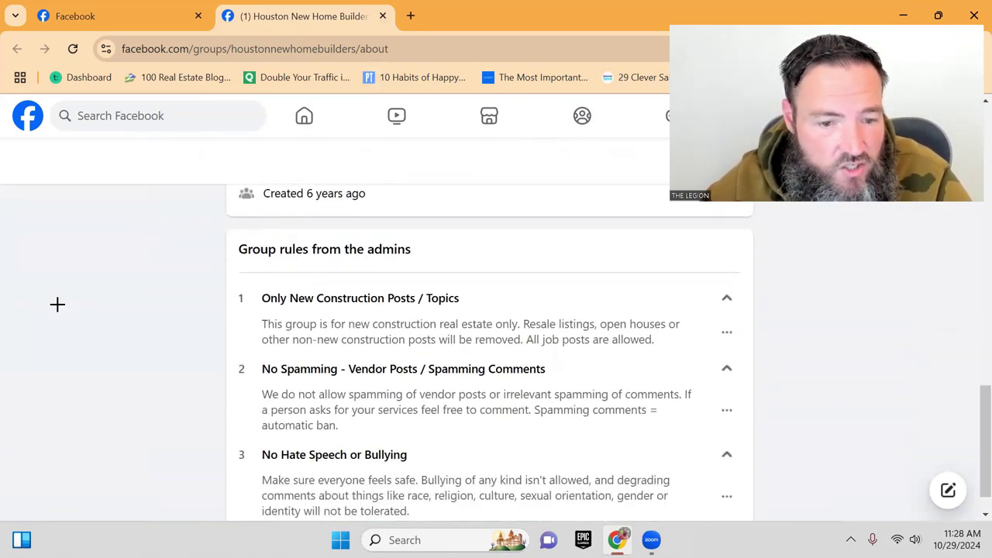
pyautogui.scroll(1, 93, 302)
pyautogui.scroll(2, 153, 318)
pyautogui.scroll(-1, 202, 349)
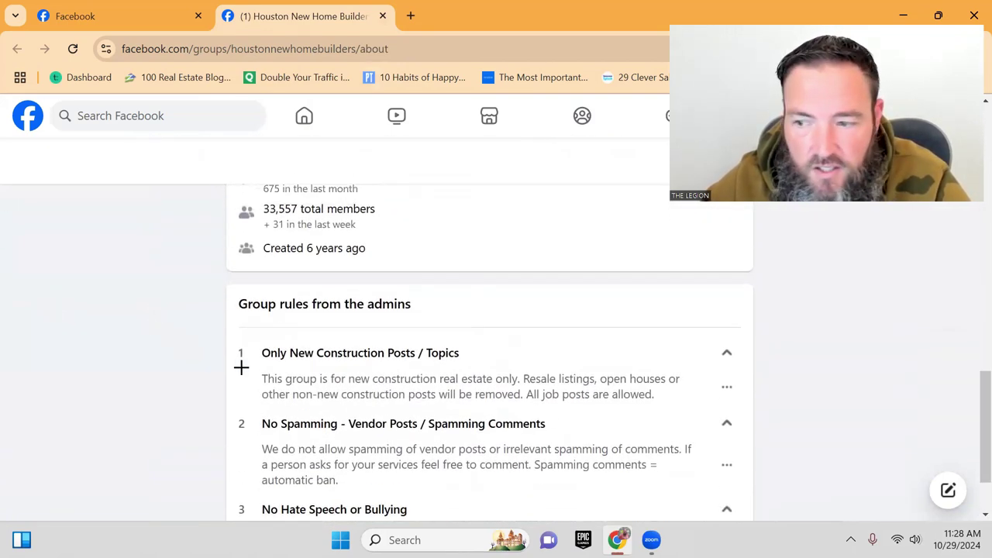
pyautogui.scroll(-2, 155, 232)
pyautogui.scroll(1, 111, 235)
pyautogui.scroll(3, 117, 241)
pyautogui.scroll(4, 117, 241)
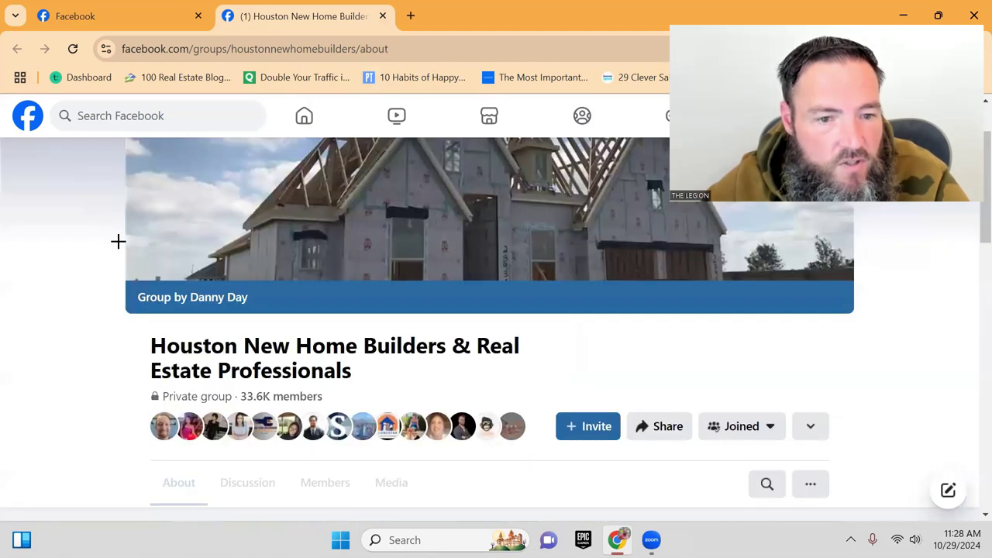
pyautogui.scroll(-3, 108, 248)
pyautogui.click(247, 346)
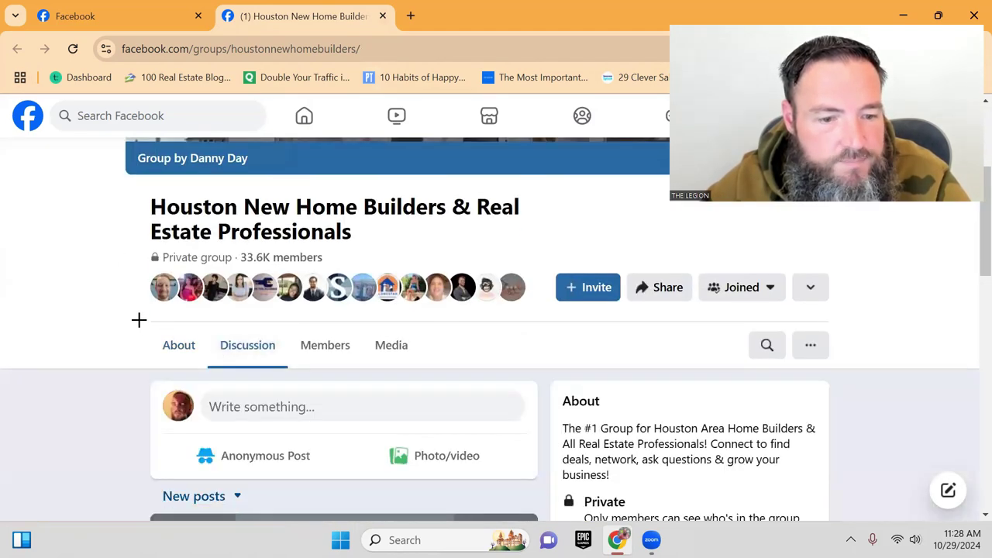
pyautogui.scroll(-2, 120, 320)
pyautogui.scroll(-1, 120, 319)
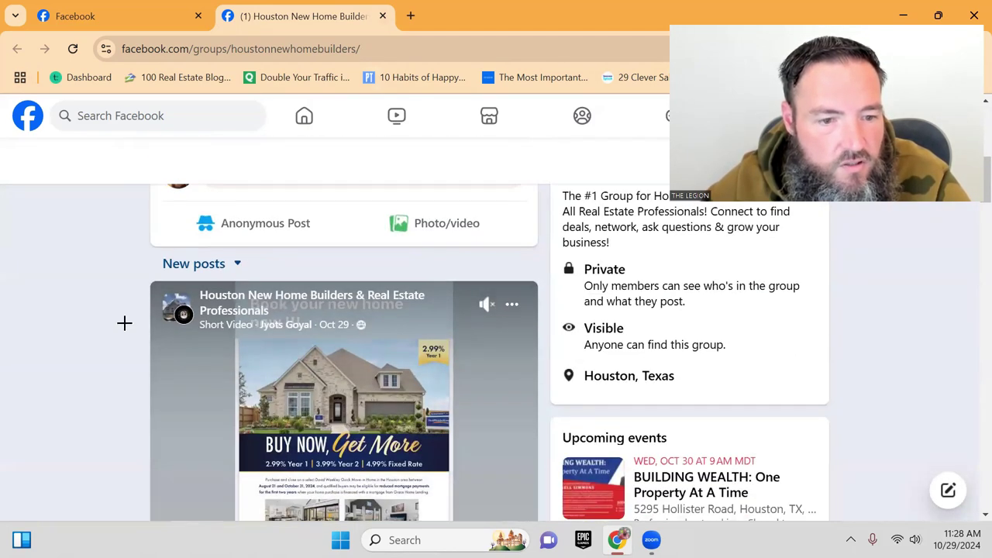
pyautogui.scroll(-2, 124, 323)
pyautogui.scroll(-1, 73, 372)
pyautogui.scroll(-1, 73, 372)
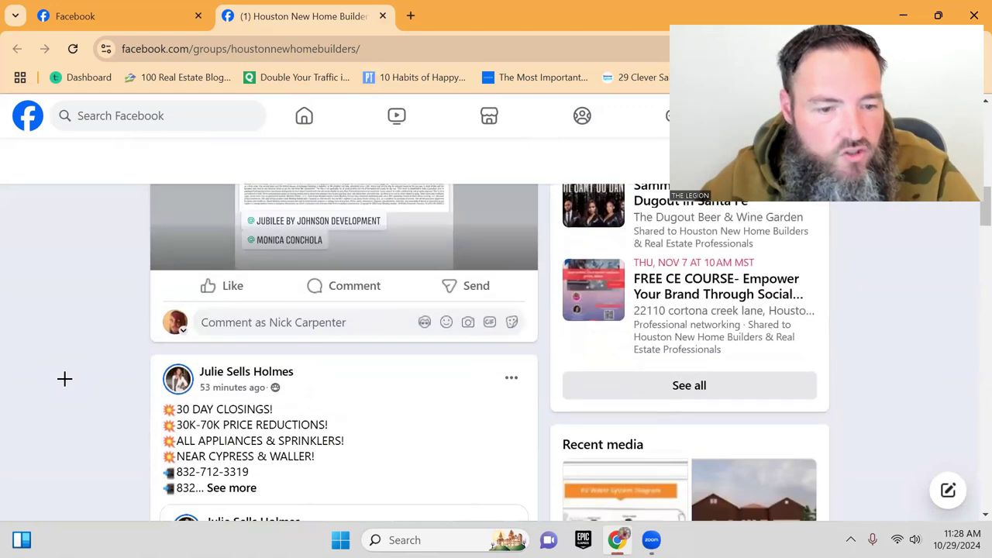
pyautogui.scroll(-2, 63, 378)
pyautogui.scroll(-1, 69, 321)
pyautogui.scroll(-2, 69, 321)
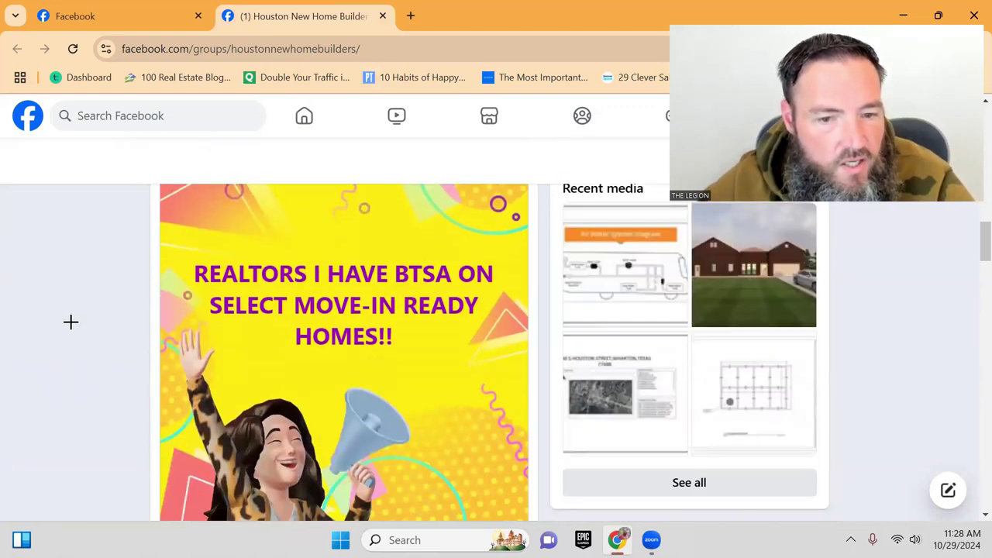
pyautogui.scroll(-2, 71, 326)
pyautogui.scroll(1, 77, 323)
pyautogui.scroll(-2, 77, 323)
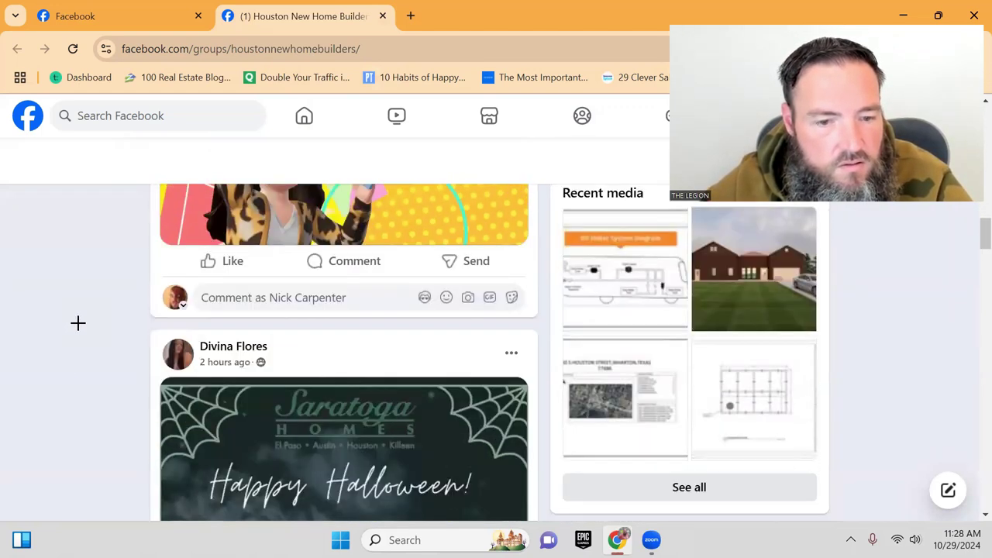
pyautogui.scroll(1, 818, 457)
pyautogui.scroll(-1, 980, 513)
pyautogui.scroll(-2, 980, 513)
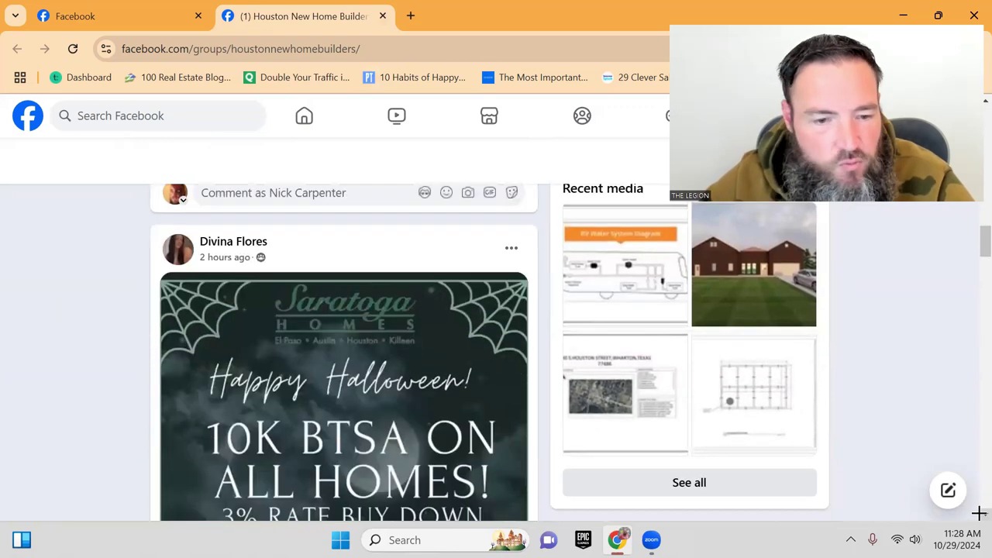
pyautogui.scroll(-1, 980, 513)
pyautogui.scroll(-1, 238, 342)
pyautogui.scroll(-3, 52, 346)
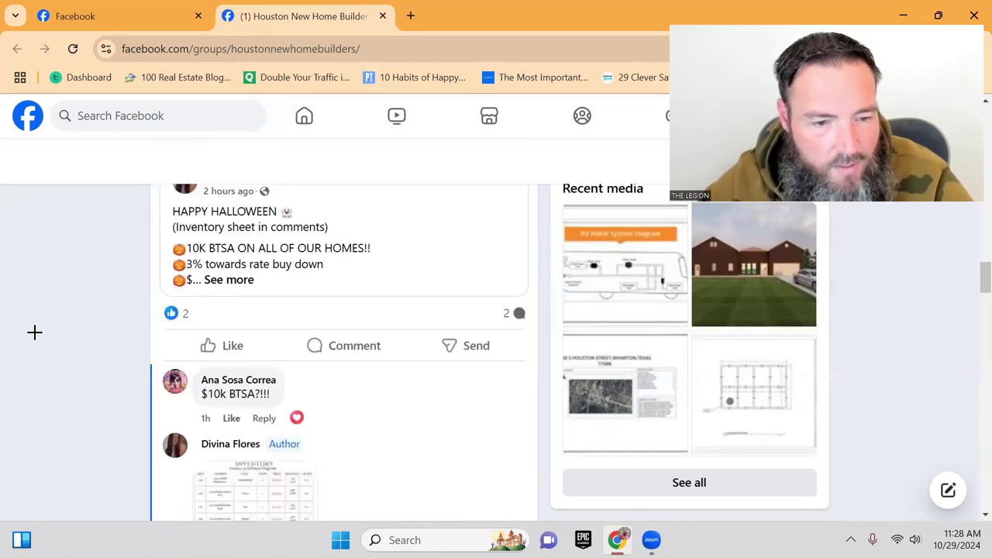
pyautogui.scroll(-1, 51, 314)
pyautogui.scroll(-5, 67, 290)
pyautogui.scroll(-4, 68, 290)
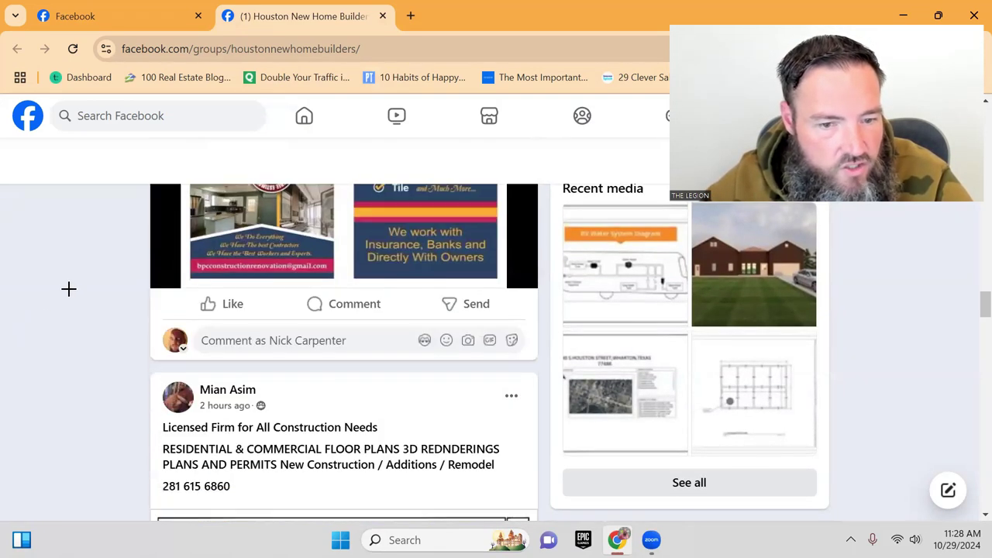
pyautogui.scroll(4, 68, 288)
pyautogui.scroll(-1, 68, 289)
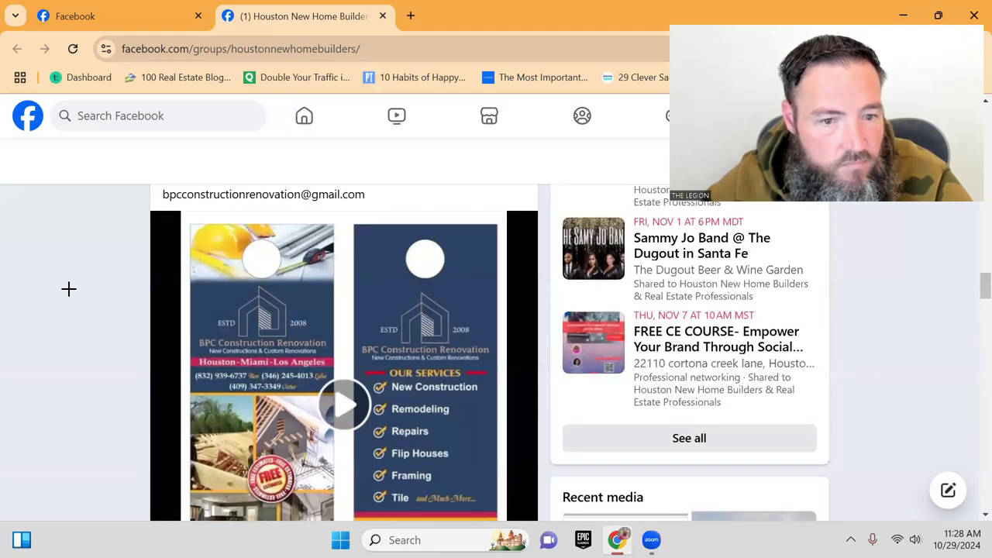
pyautogui.scroll(-2, 68, 288)
pyautogui.scroll(-3, 68, 289)
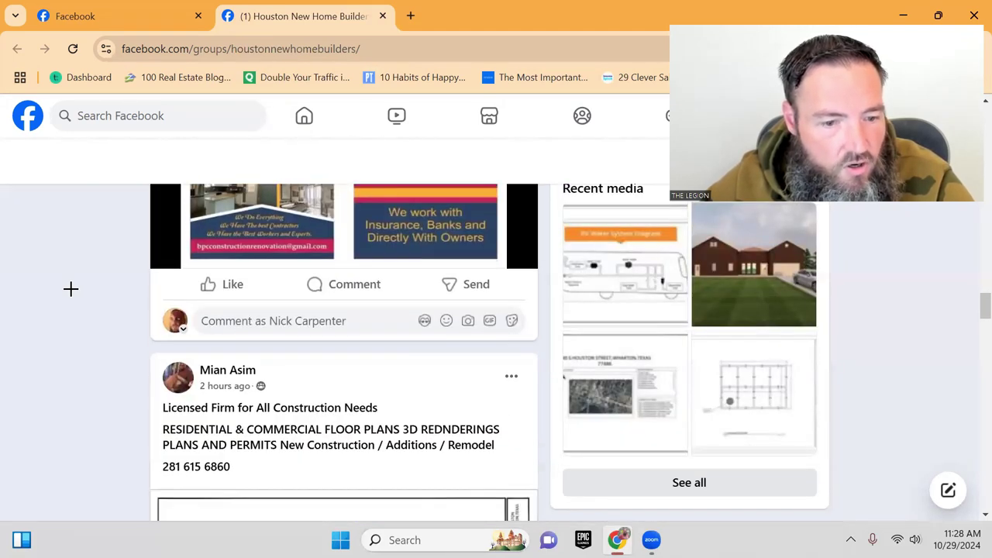
pyautogui.scroll(-2, 71, 289)
pyautogui.scroll(-1, 71, 289)
pyautogui.scroll(1, 71, 290)
pyautogui.scroll(-1, 71, 290)
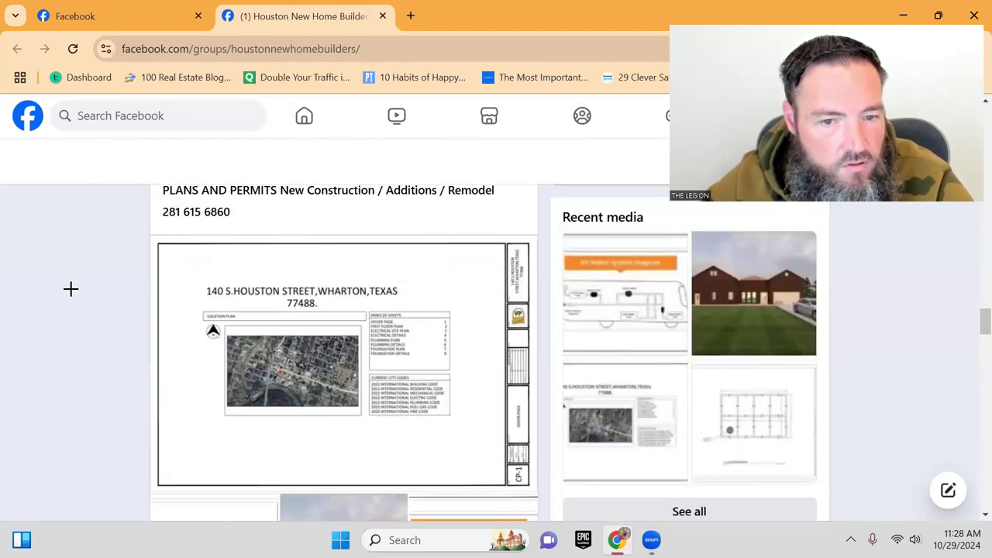
pyautogui.scroll(-3, 71, 289)
pyautogui.scroll(-3, 71, 289)
pyautogui.scroll(1, 70, 288)
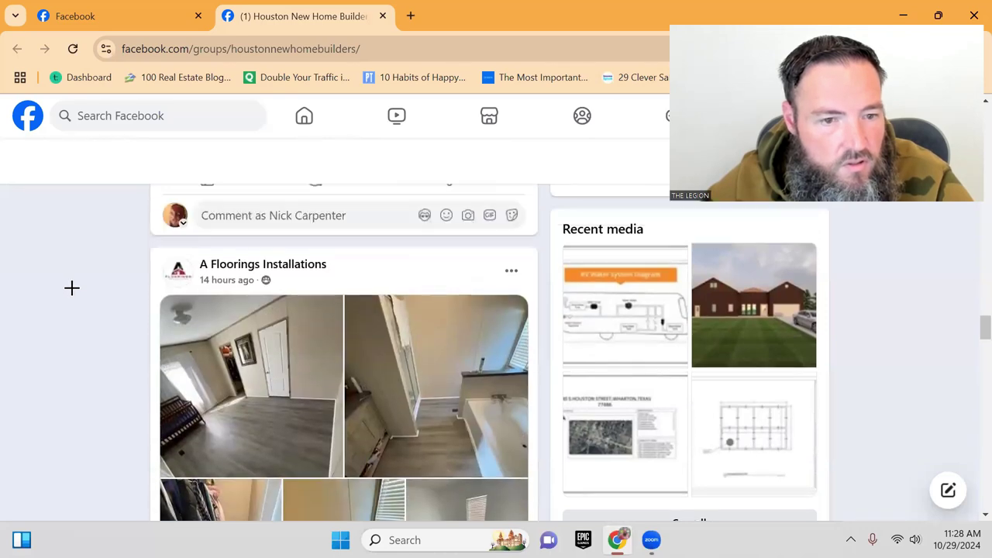
pyautogui.scroll(-1, 71, 288)
pyautogui.scroll(-2, 71, 289)
pyautogui.scroll(-1, 73, 286)
pyautogui.scroll(-1, 73, 286)
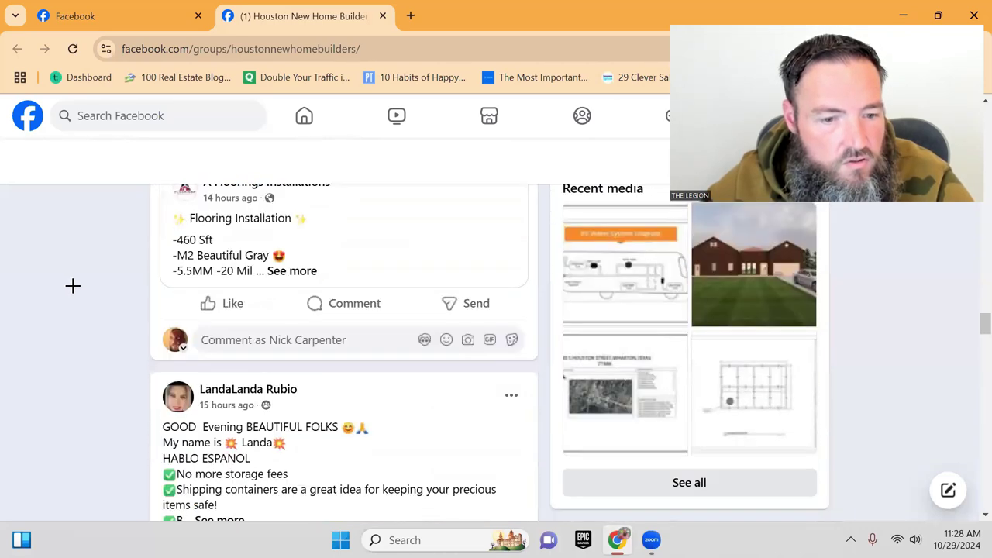
pyautogui.scroll(-2, 73, 286)
pyautogui.scroll(1, 73, 286)
pyautogui.scroll(-1, 73, 286)
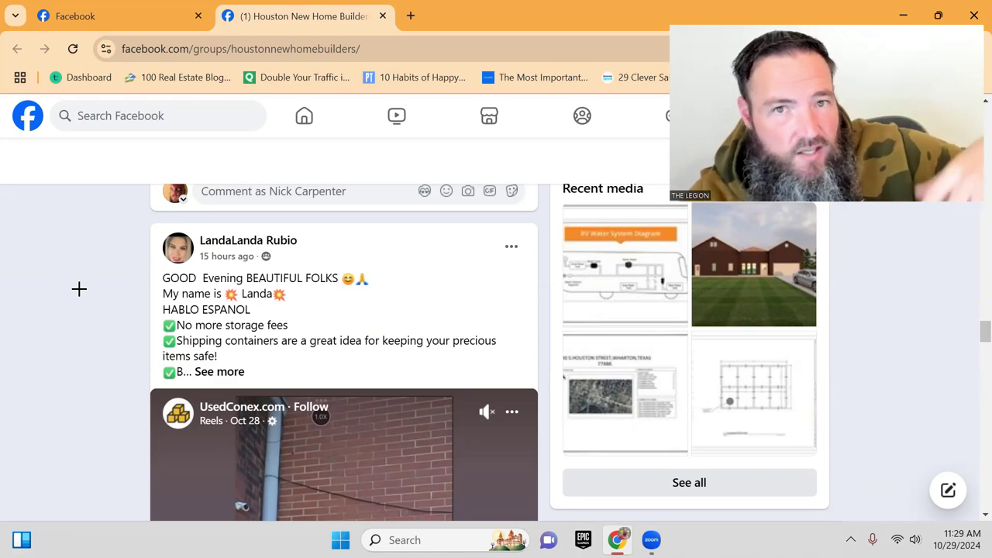
pyautogui.scroll(1, 83, 293)
pyautogui.scroll(-2, 97, 302)
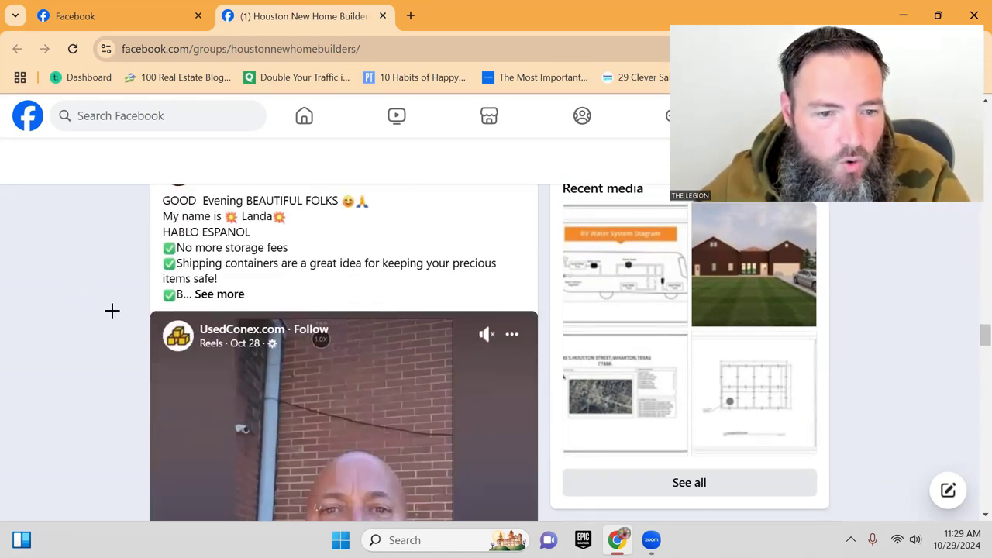
pyautogui.scroll(2, 111, 311)
pyautogui.scroll(-2, 344, 352)
pyautogui.scroll(-5, 344, 352)
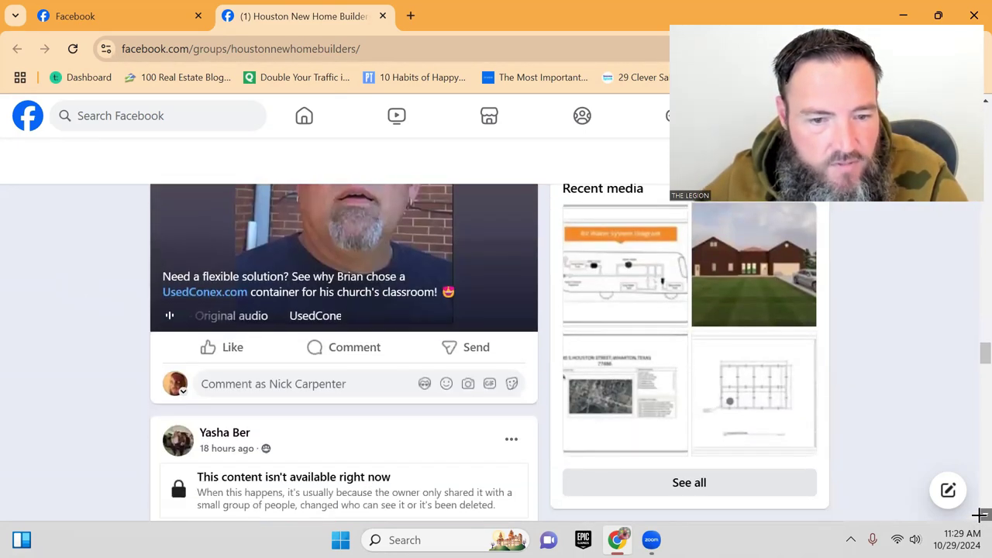
pyautogui.scroll(-2, 344, 352)
pyautogui.scroll(-1, 344, 352)
pyautogui.scroll(-3, 343, 352)
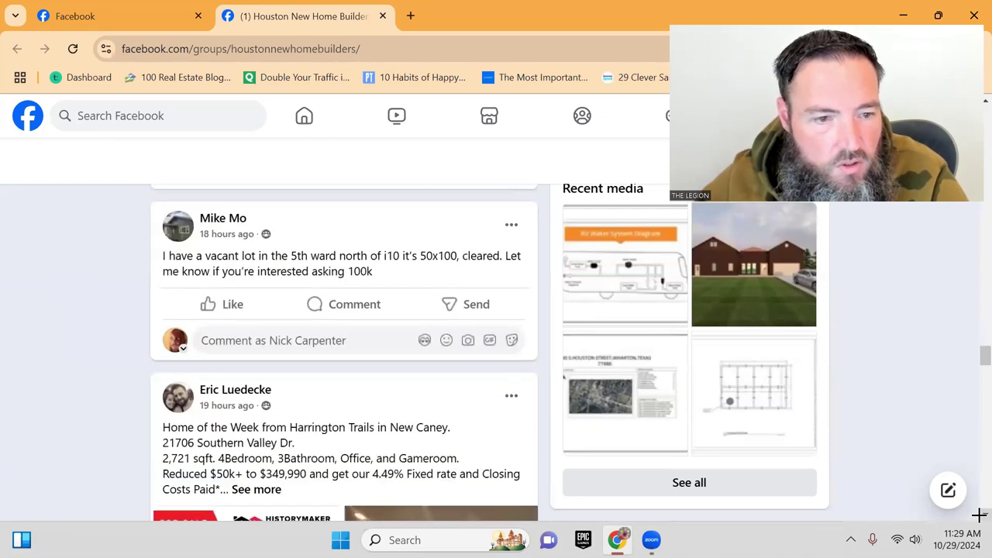
pyautogui.scroll(-2, 344, 352)
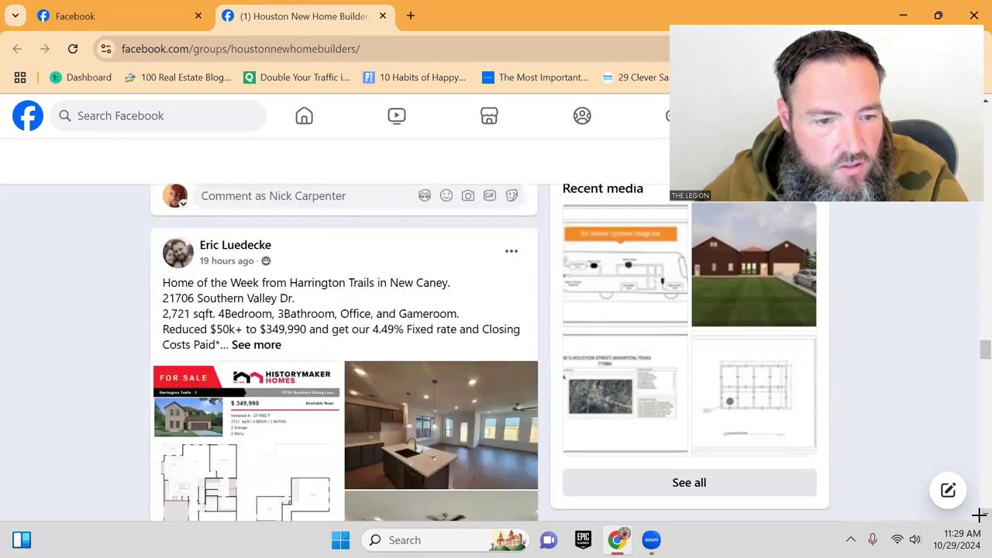
pyautogui.scroll(-3, 343, 352)
pyautogui.scroll(-1, 980, 515)
pyautogui.scroll(-2, 980, 515)
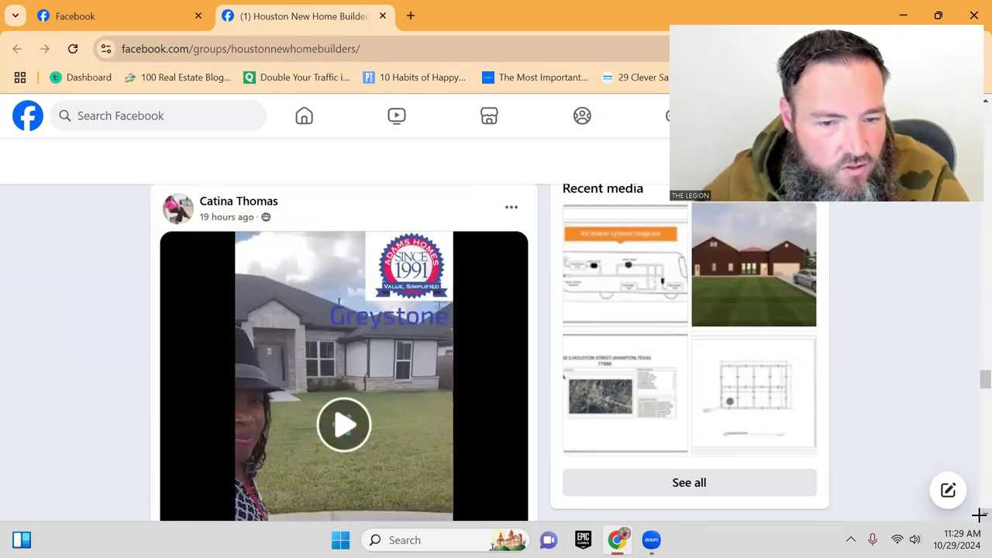
pyautogui.scroll(-1, 980, 515)
pyautogui.scroll(-4, 980, 515)
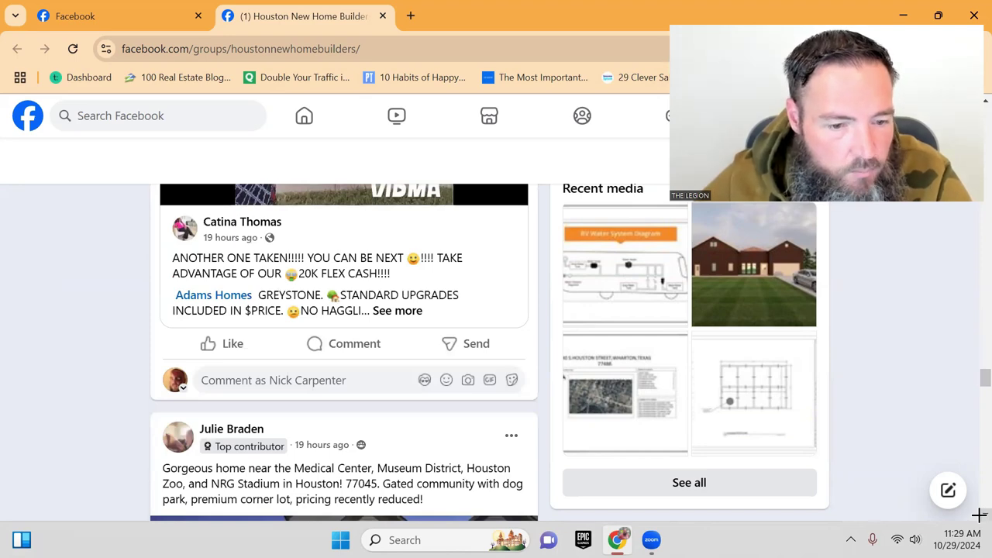
pyautogui.scroll(-1, 980, 515)
pyautogui.scroll(-1, 980, 514)
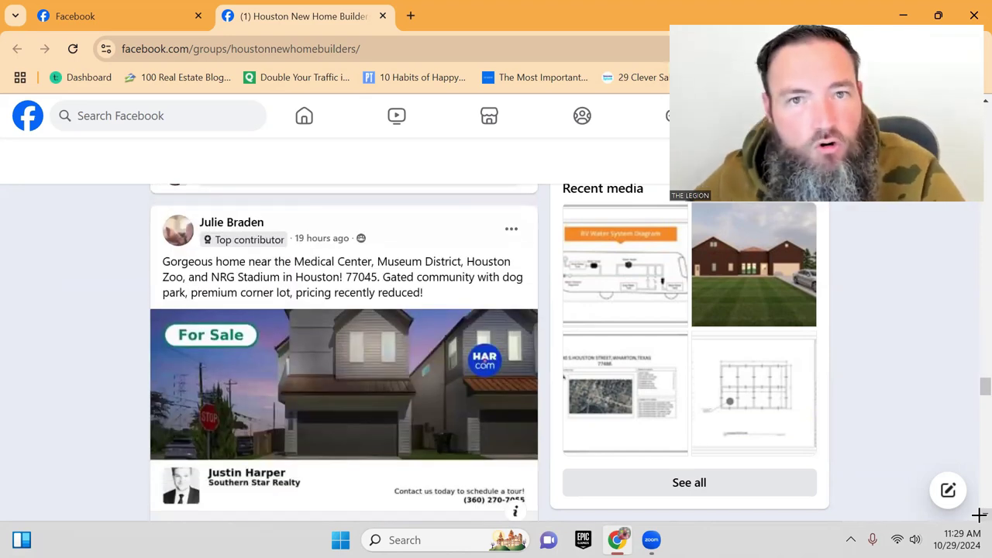